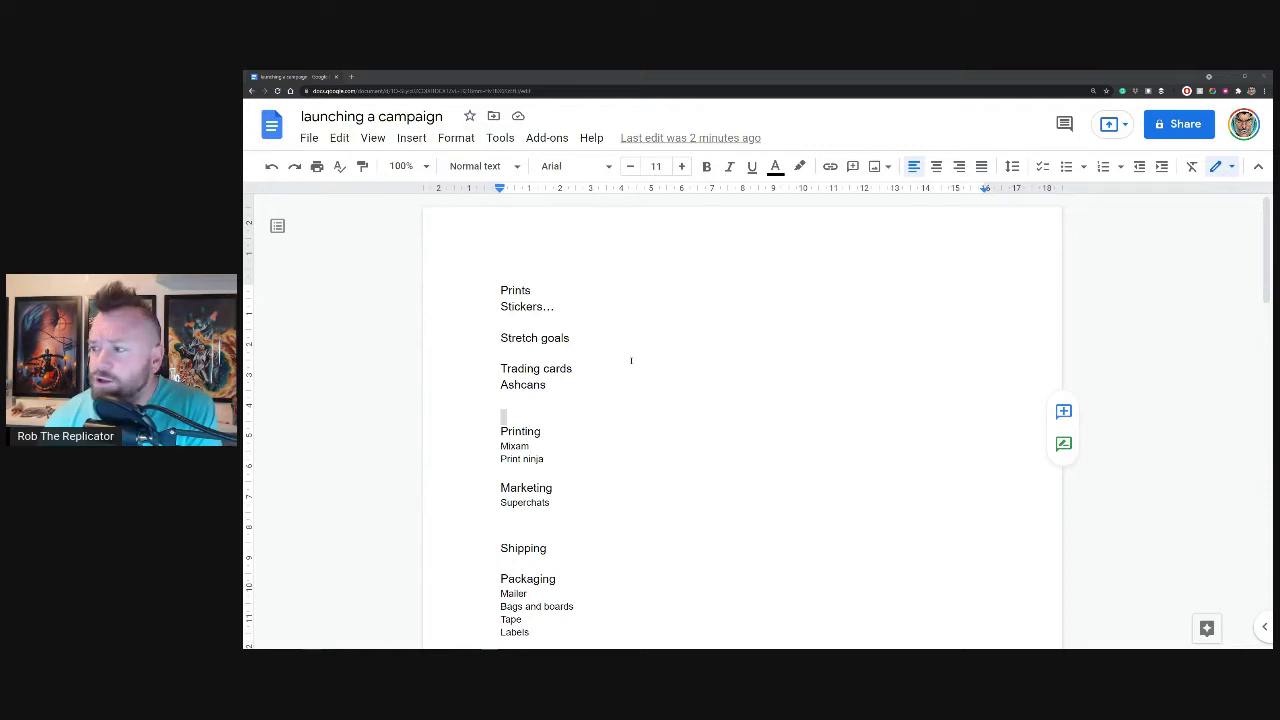
Step: Highlight the Stretch goals heading, then the Trading cards, Ashcans, Prints and Stickers... lines
{"action": "left_click_drag", "start_coordinate": [588, 341], "coordinate": [500, 339]}
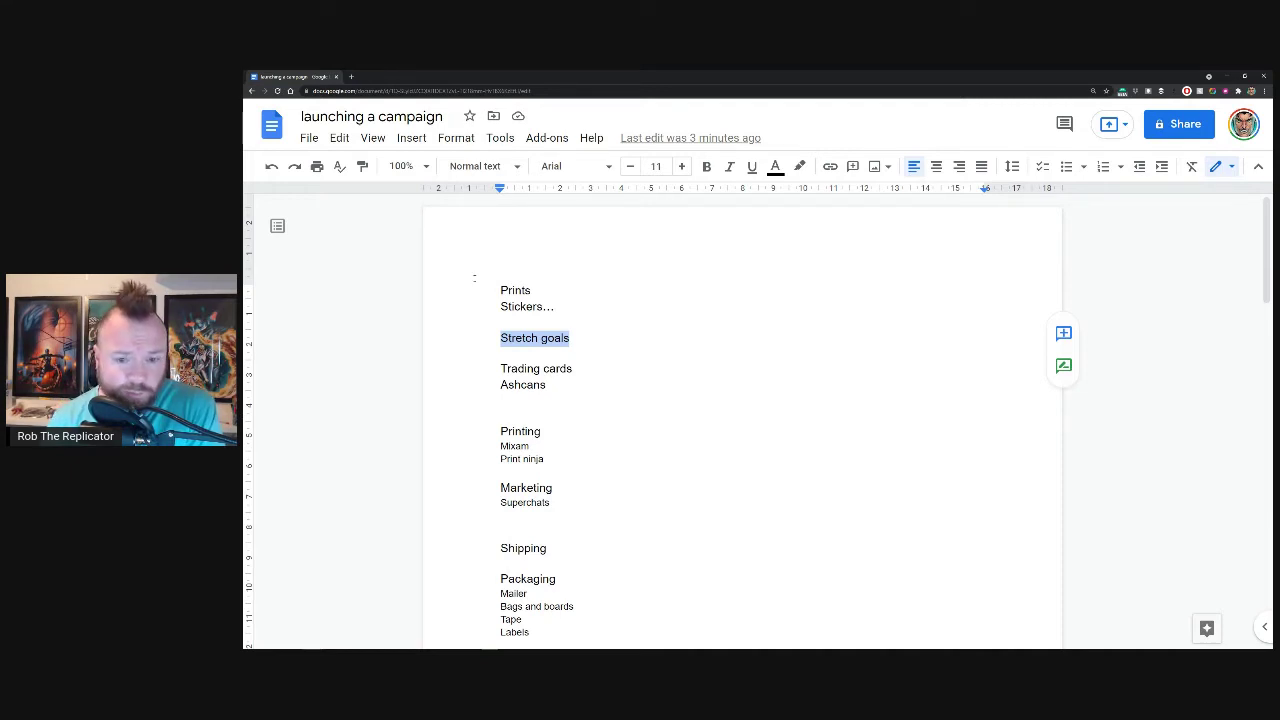
{"action": "left_click", "coordinate": [542, 353]}
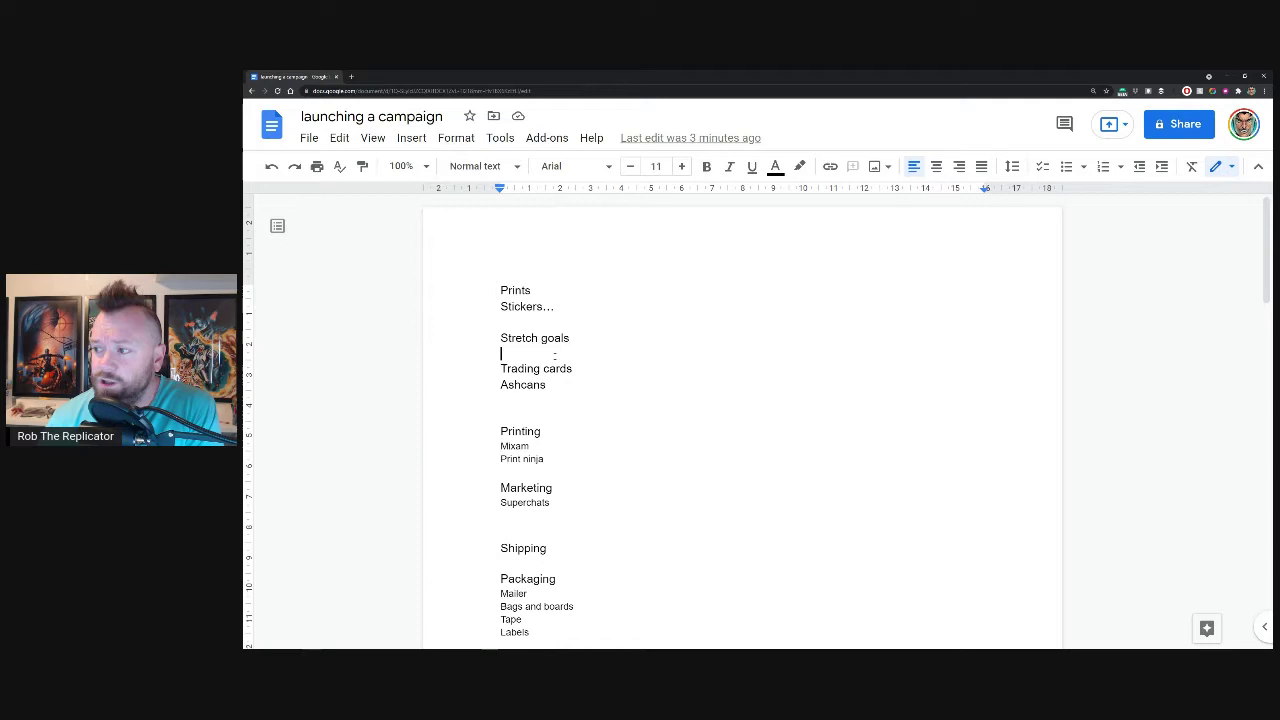
{"action": "left_click_drag", "start_coordinate": [571, 397], "coordinate": [503, 350]}
{"action": "left_click_drag", "start_coordinate": [556, 306], "coordinate": [491, 292]}
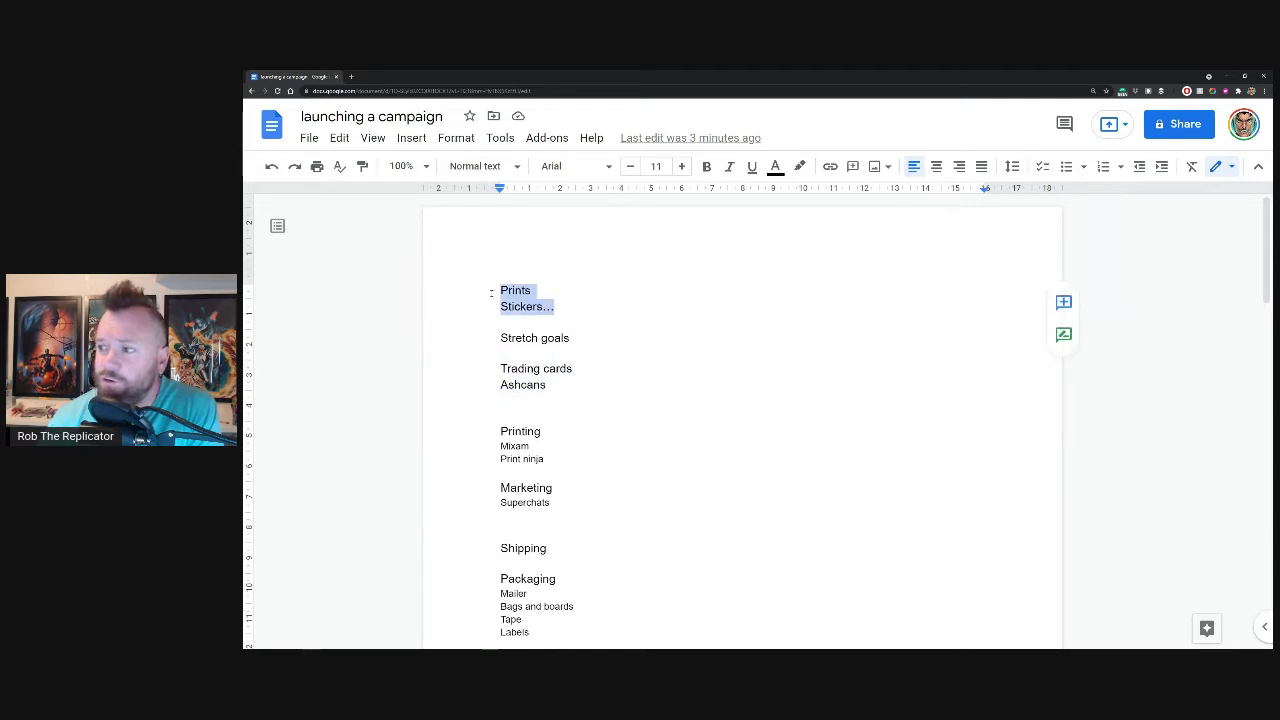
{"action": "left_click", "coordinate": [584, 337]}
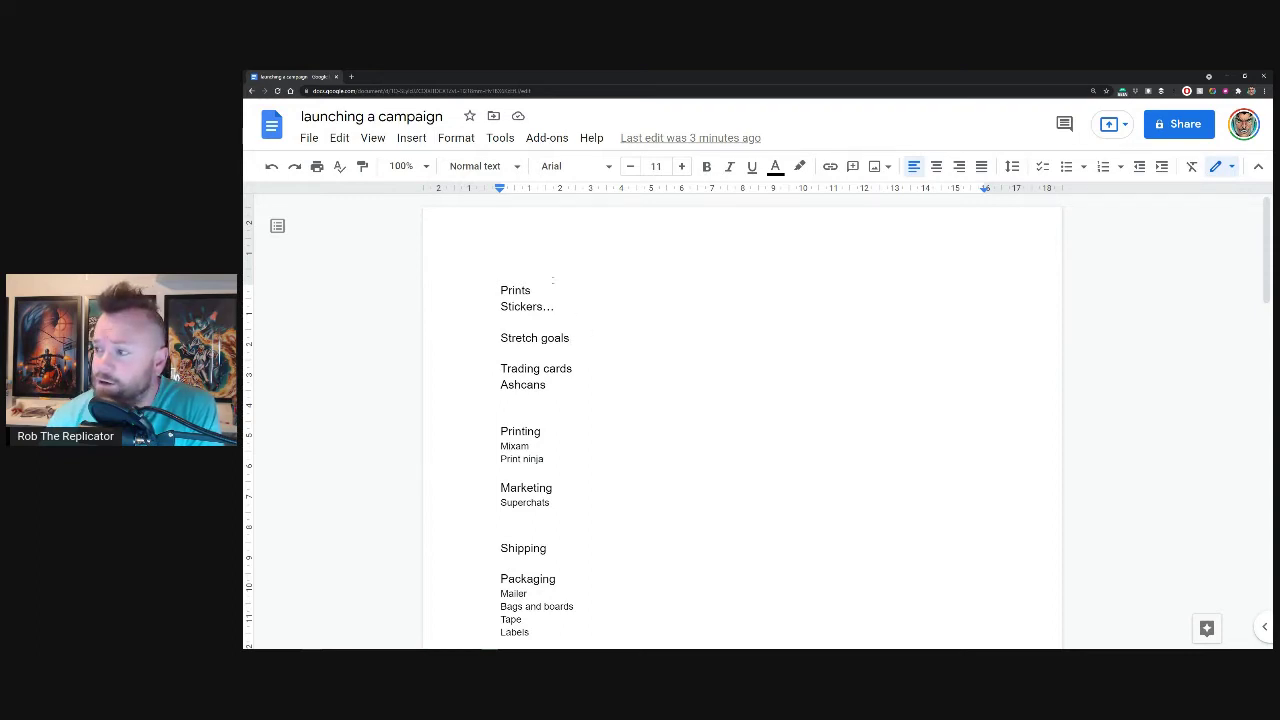
{"action": "left_click_drag", "start_coordinate": [554, 289], "coordinate": [500, 290]}
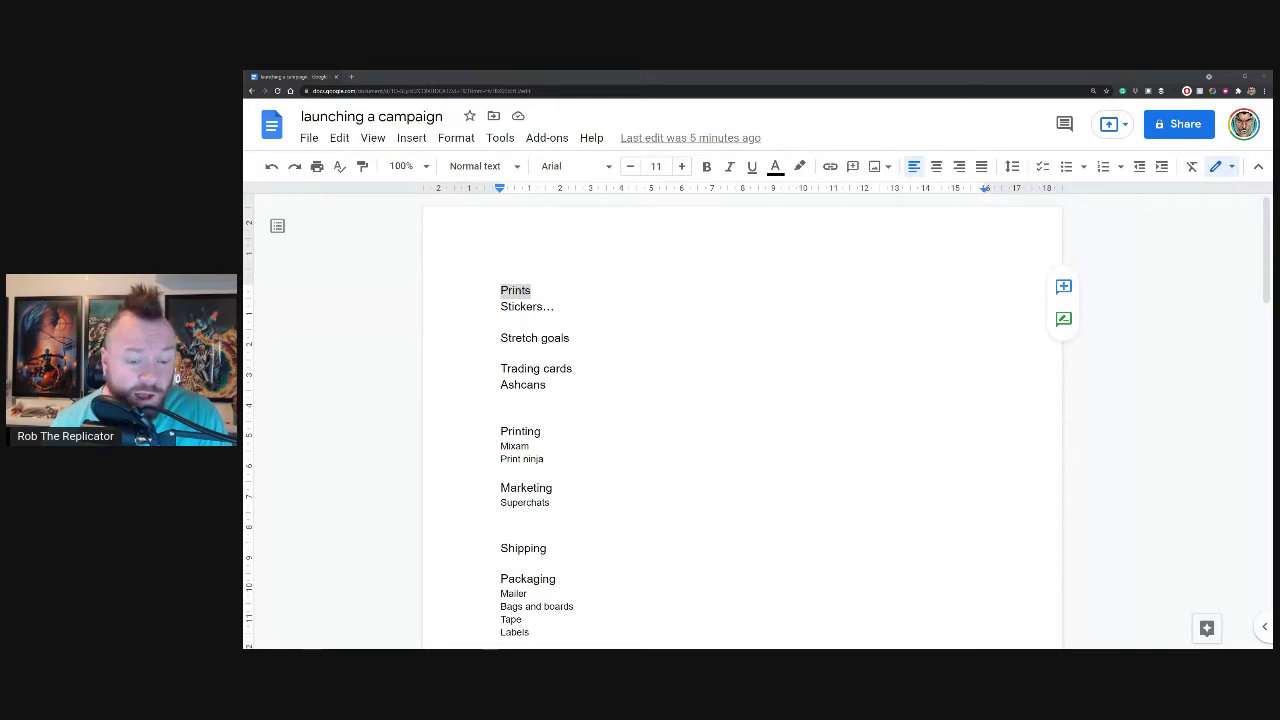
Step: Highlight the Stickers... line, then the Trading cards line
{"action": "left_click", "coordinate": [560, 318]}
{"action": "left_click_drag", "start_coordinate": [560, 310], "coordinate": [448, 306]}
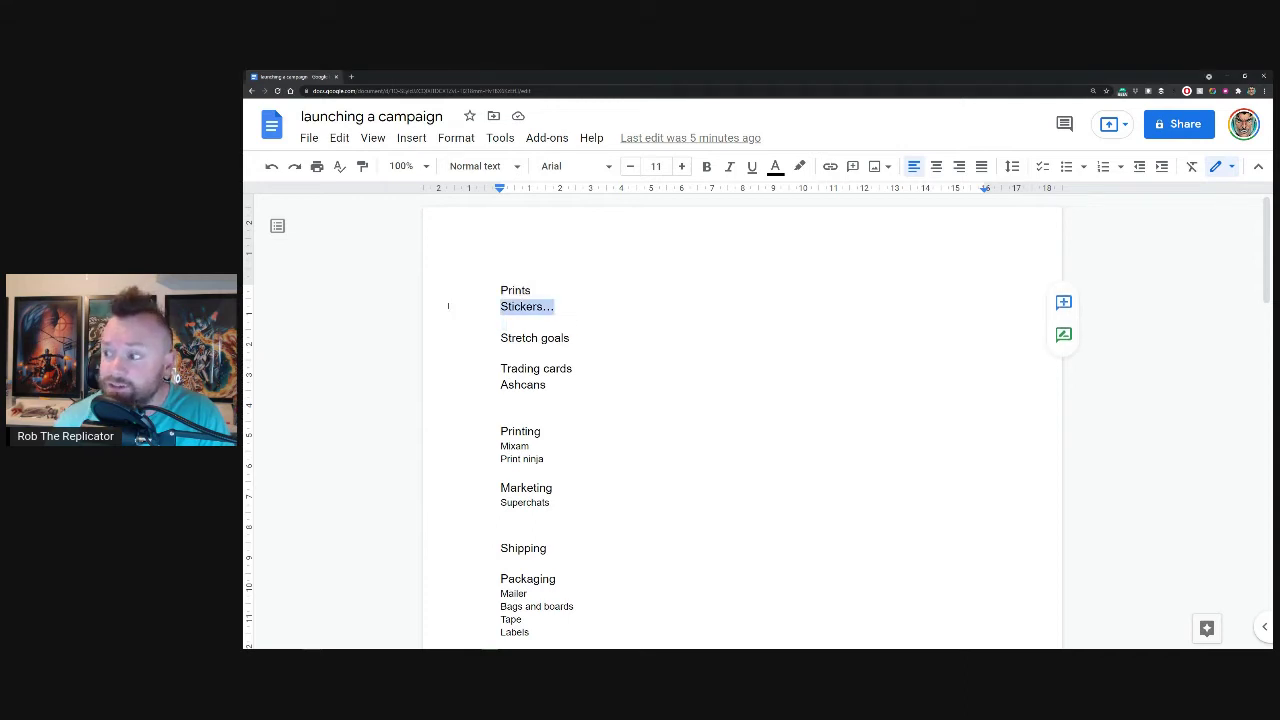
{"action": "left_click_drag", "start_coordinate": [578, 368], "coordinate": [502, 356]}
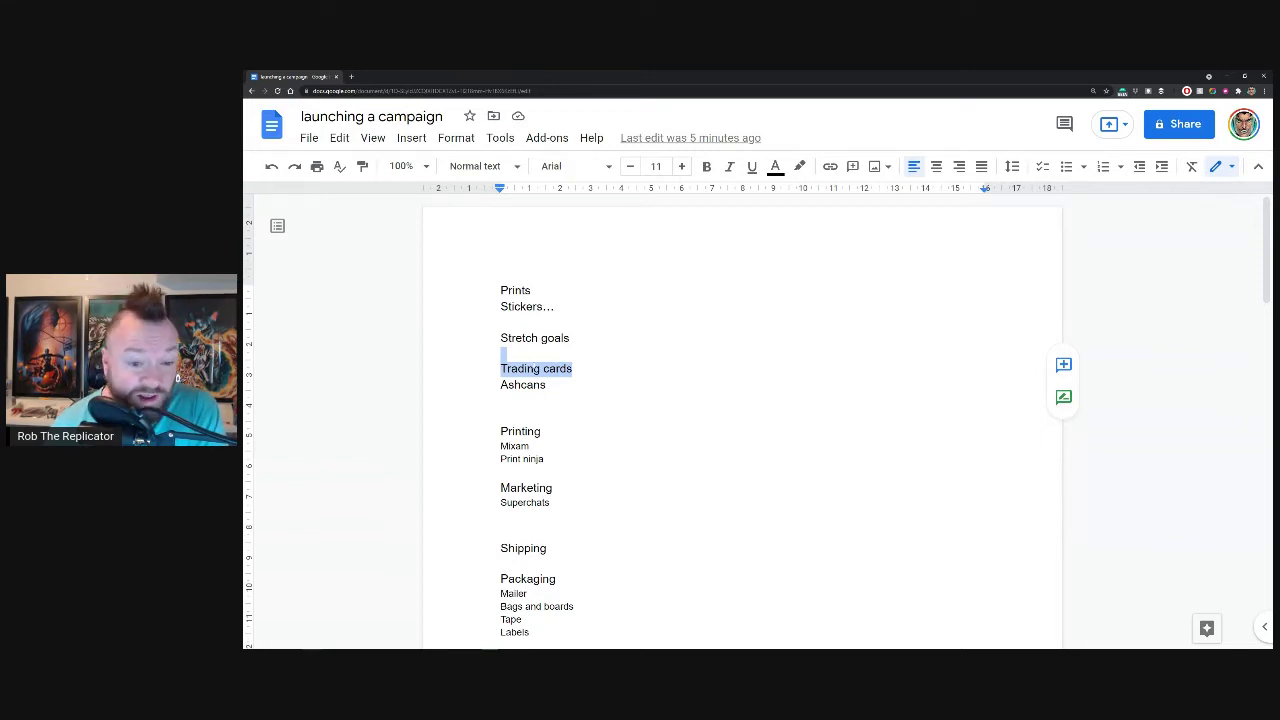
{"action": "left_click", "coordinate": [534, 370]}
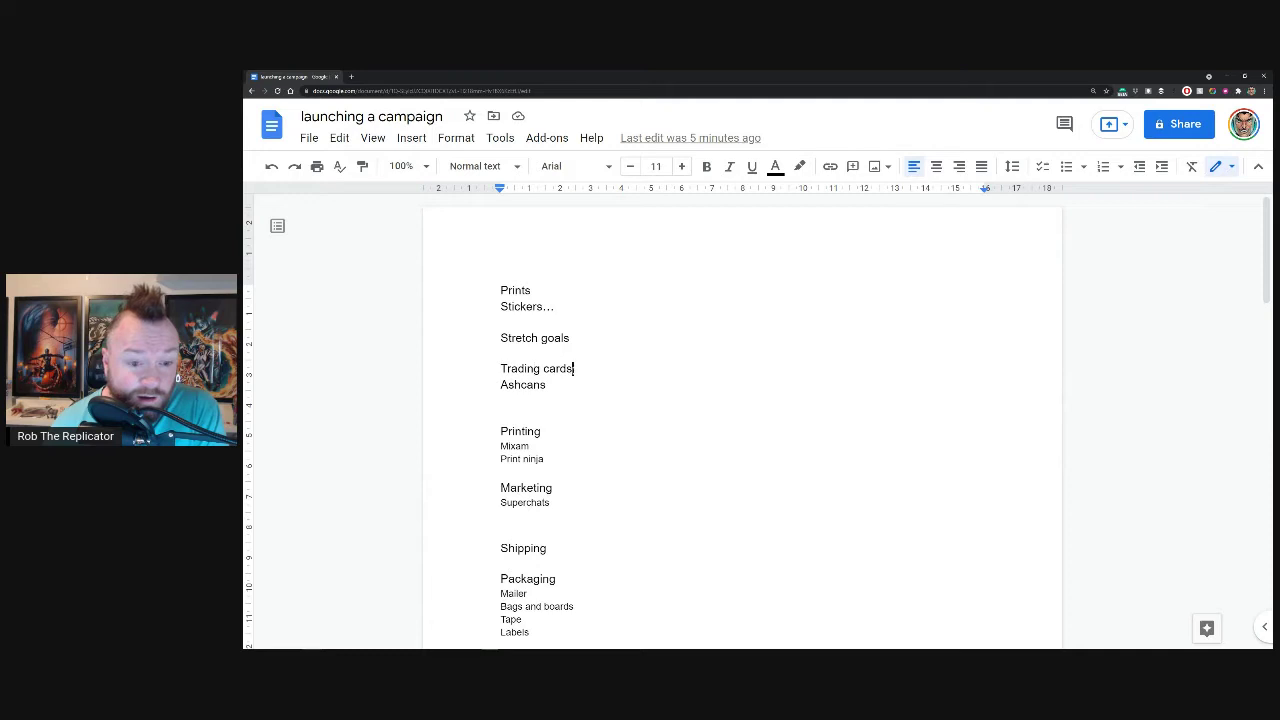
{"action": "left_click_drag", "start_coordinate": [574, 369], "coordinate": [492, 371]}
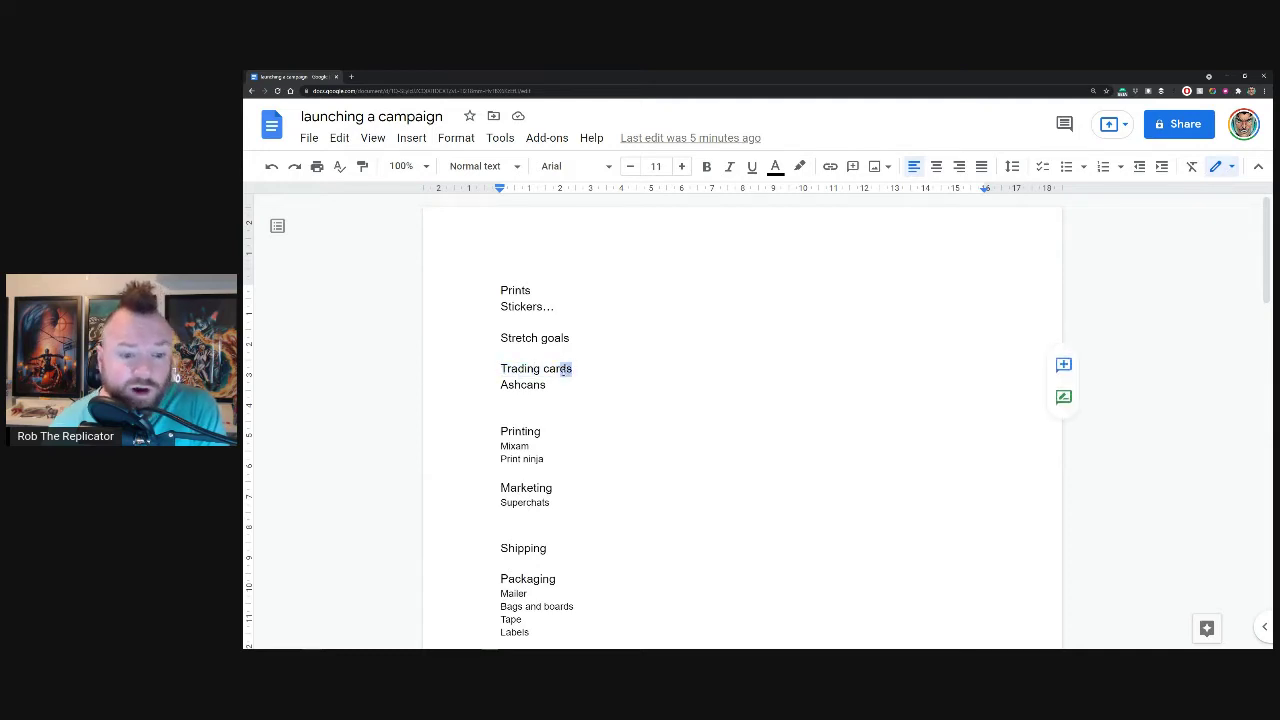
Step: Select the word Ashcans and mark the space just after it
{"action": "left_click_drag", "start_coordinate": [571, 386], "coordinate": [571, 398]}
{"action": "left_click", "coordinate": [574, 387]}
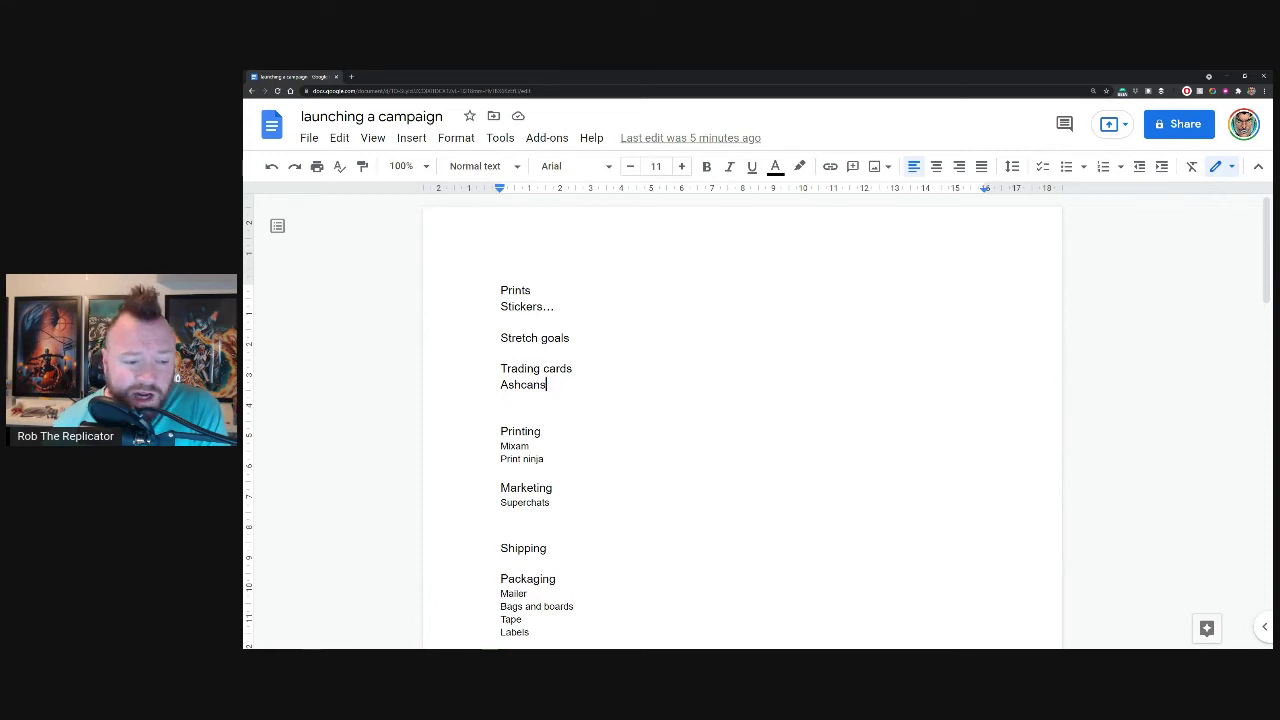
{"action": "mouse_move", "coordinate": [574, 387]}
{"action": "left_mouse_down"}
{"action": "mouse_move", "coordinate": [502, 386]}
{"action": "mouse_move", "coordinate": [552, 386]}
{"action": "left_mouse_up"}
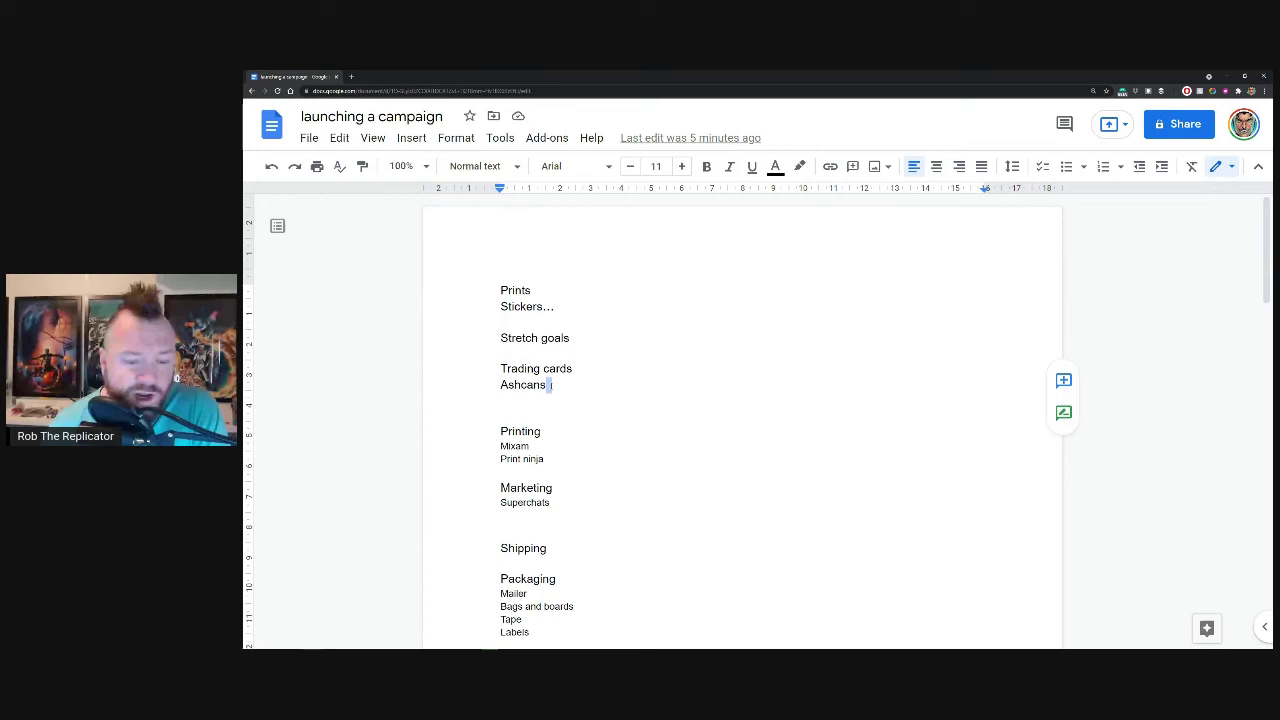
{"action": "left_click", "coordinate": [550, 386]}
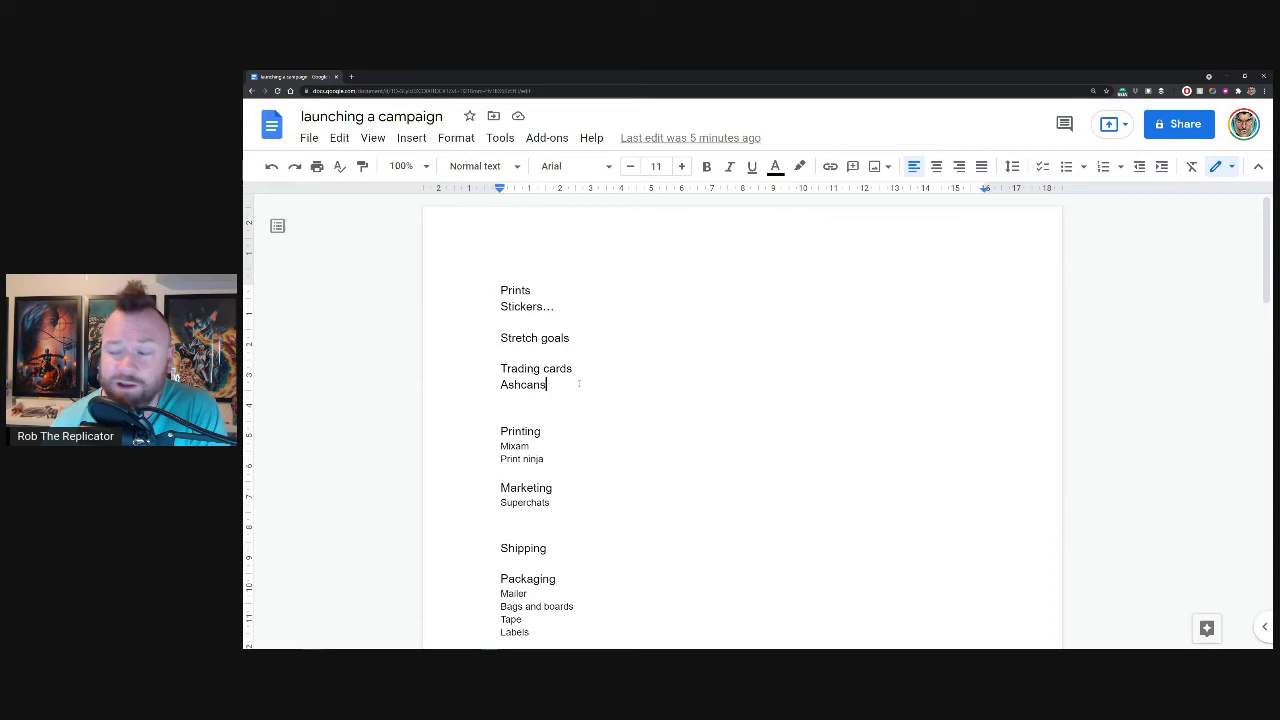
{"action": "mouse_move", "coordinate": [547, 385]}
{"action": "left_mouse_down"}
{"action": "mouse_move", "coordinate": [512, 385]}
{"action": "mouse_move", "coordinate": [500, 290]}
{"action": "mouse_move", "coordinate": [500, 385]}
{"action": "mouse_move", "coordinate": [552, 397]}
{"action": "left_mouse_up"}
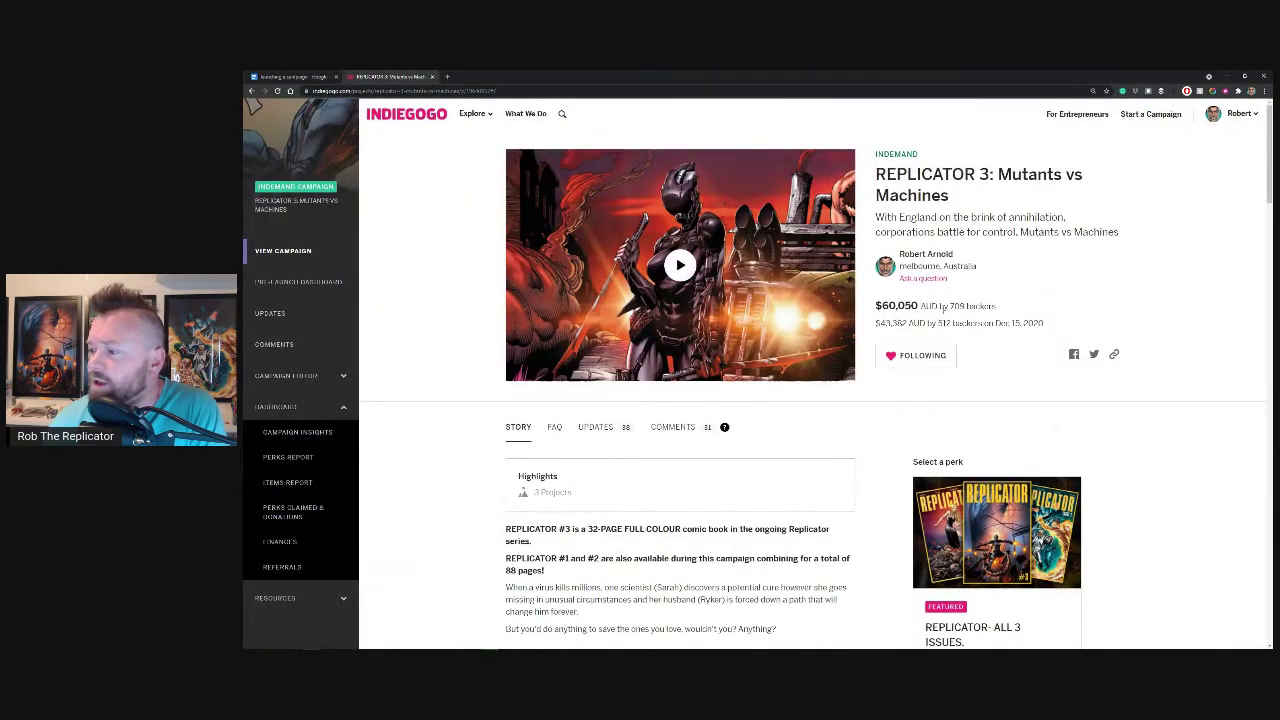
{"action": "scroll", "coordinate": [448, 557], "scroll_direction": "down", "scroll_amount": 10}
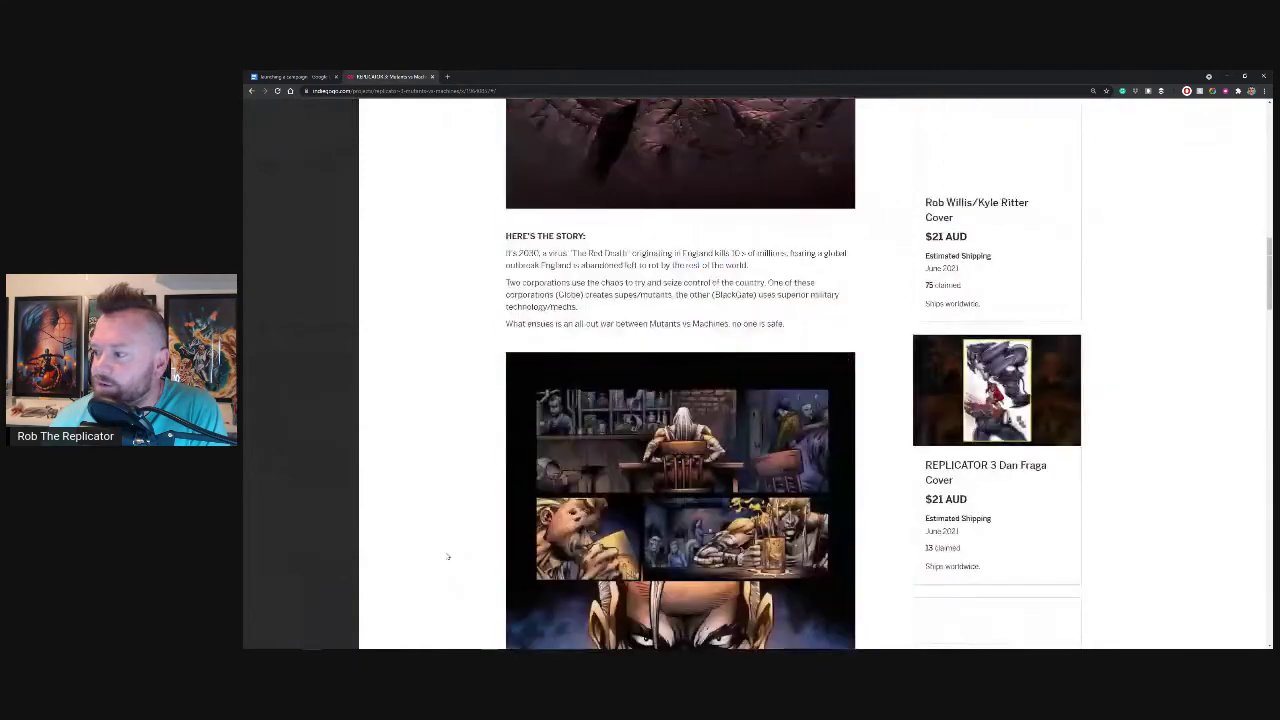
{"action": "scroll", "coordinate": [448, 557], "scroll_direction": "down", "scroll_amount": 15}
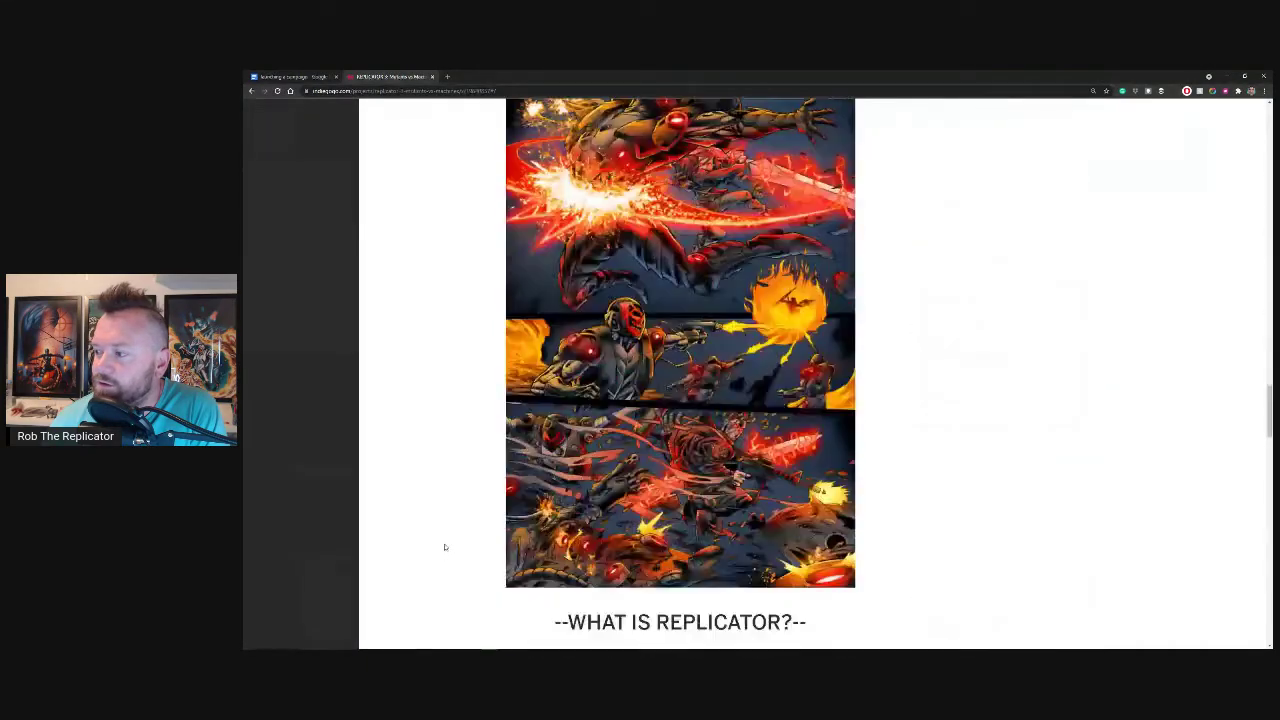
{"action": "scroll", "coordinate": [445, 547], "scroll_direction": "down", "scroll_amount": 15}
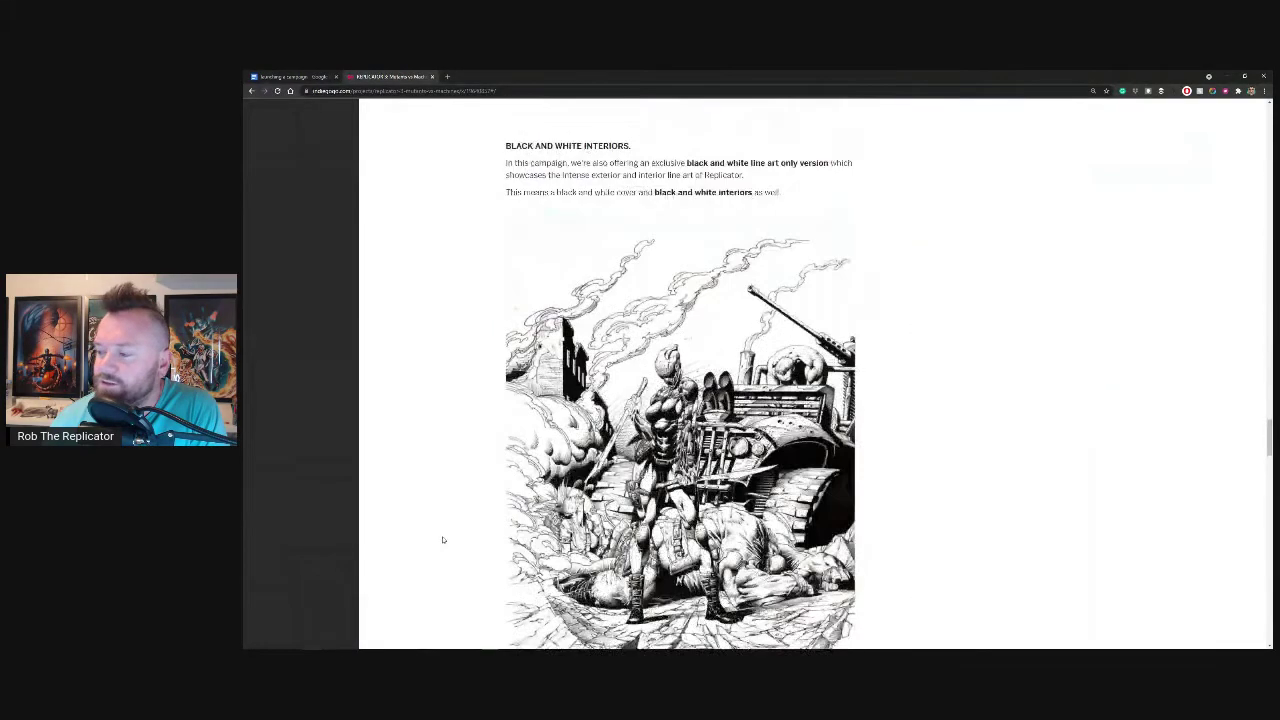
{"action": "scroll", "coordinate": [443, 540], "scroll_direction": "down", "scroll_amount": 10}
{"action": "scroll", "coordinate": [434, 540], "scroll_direction": "down", "scroll_amount": 20}
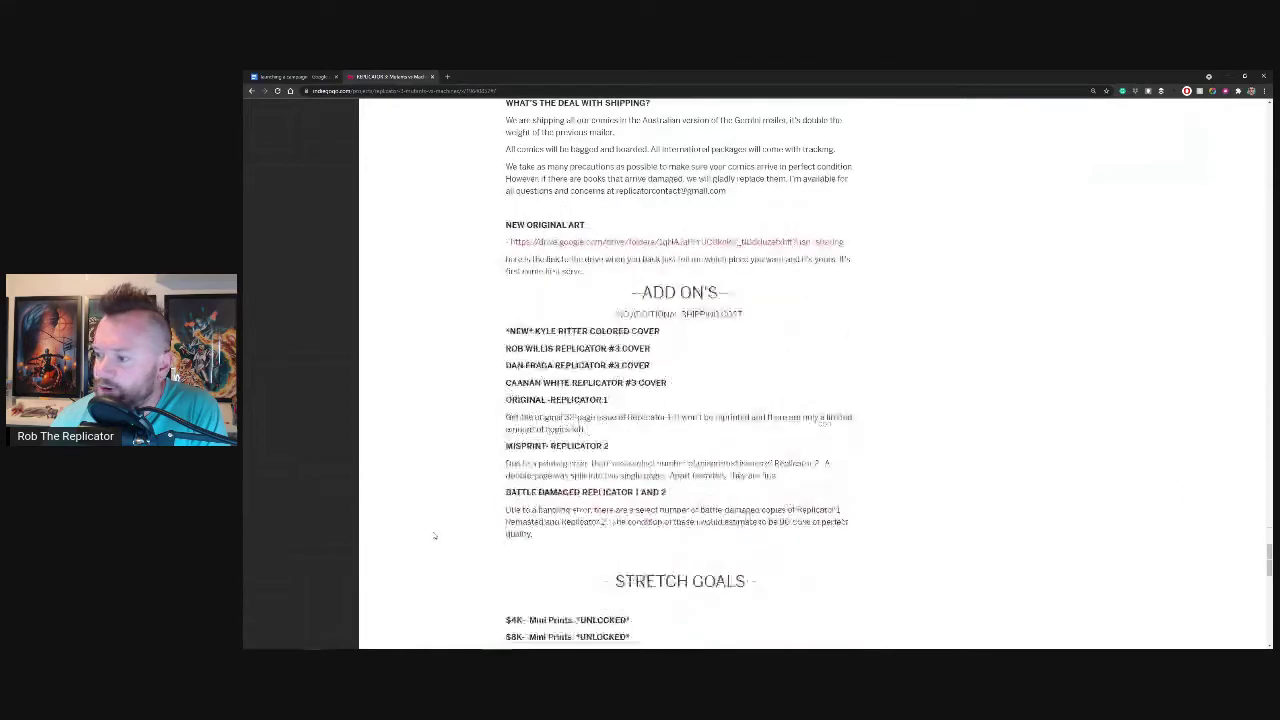
{"action": "scroll", "coordinate": [434, 535], "scroll_direction": "down", "scroll_amount": 10}
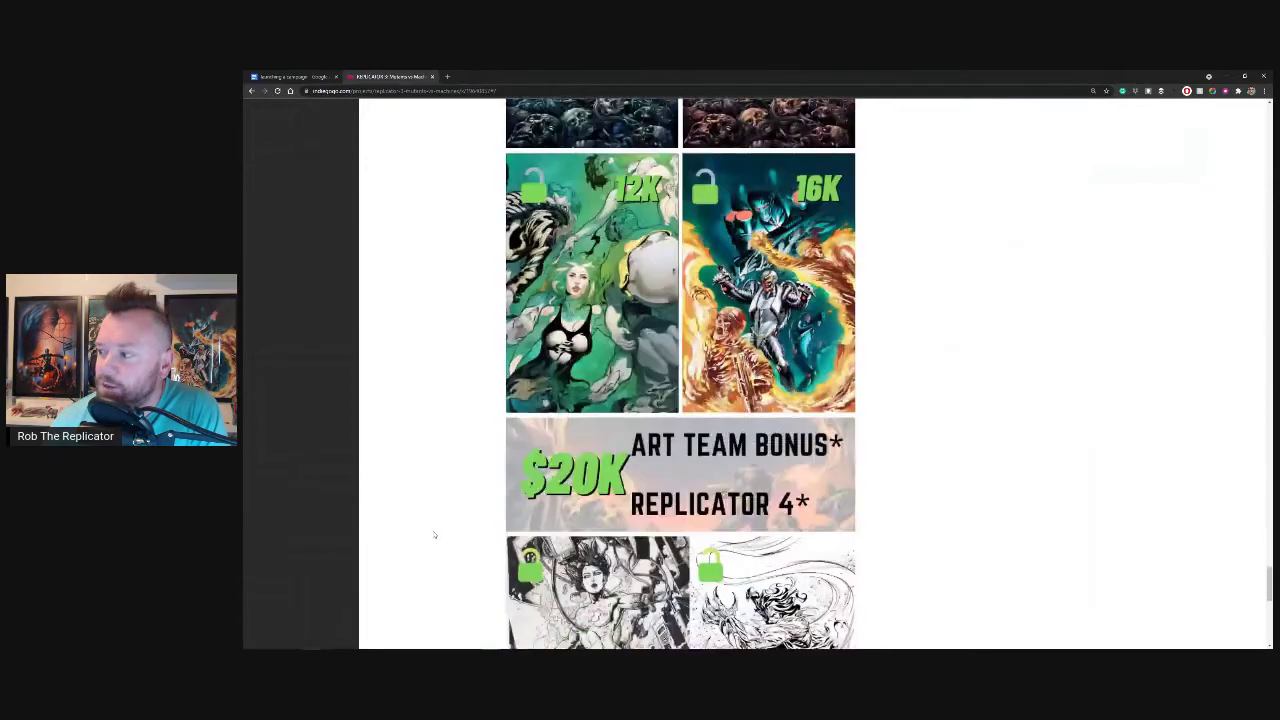
{"action": "scroll", "coordinate": [434, 531], "scroll_direction": "up", "scroll_amount": 15}
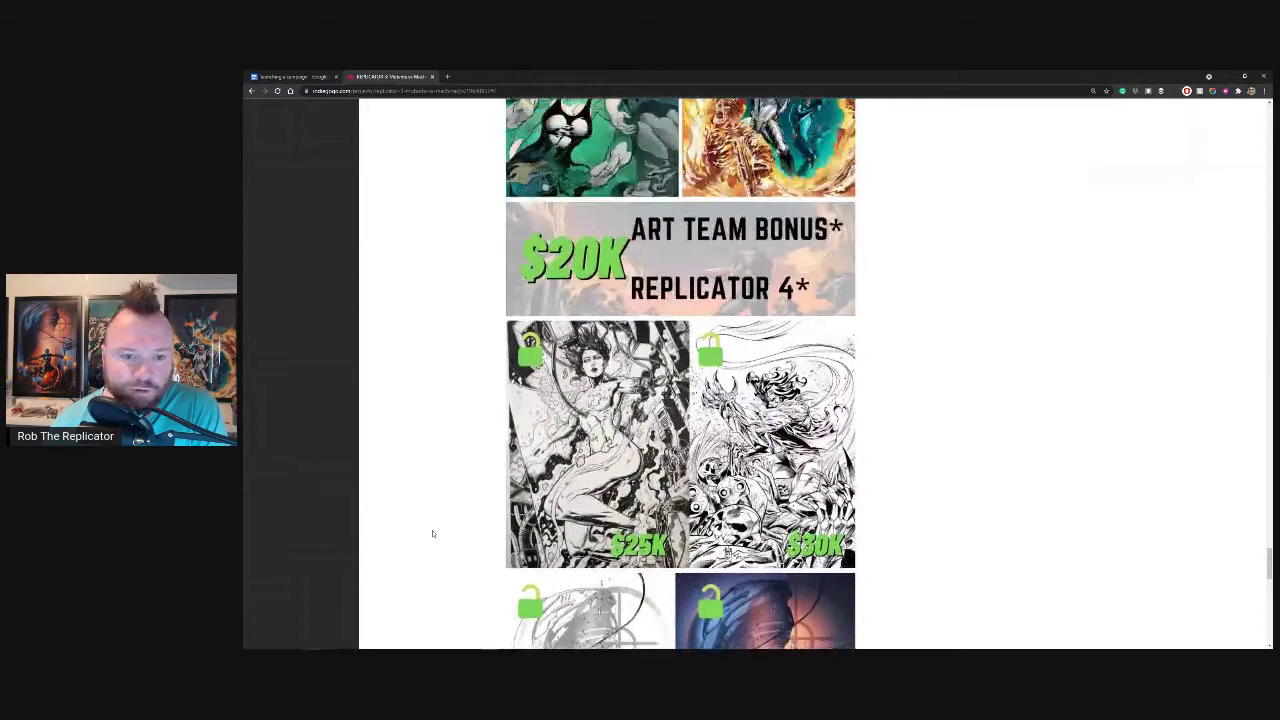
{"action": "scroll", "coordinate": [433, 534], "scroll_direction": "up", "scroll_amount": 15}
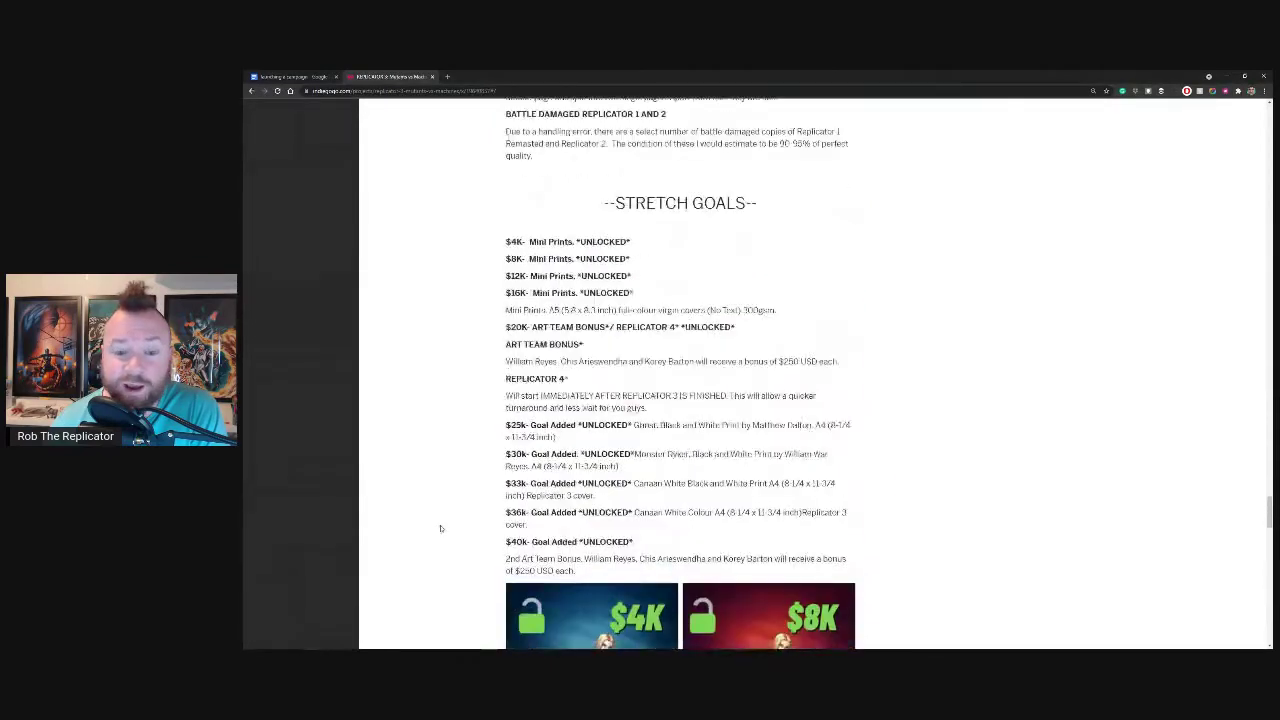
{"action": "scroll", "coordinate": [451, 520], "scroll_direction": "up", "scroll_amount": 2}
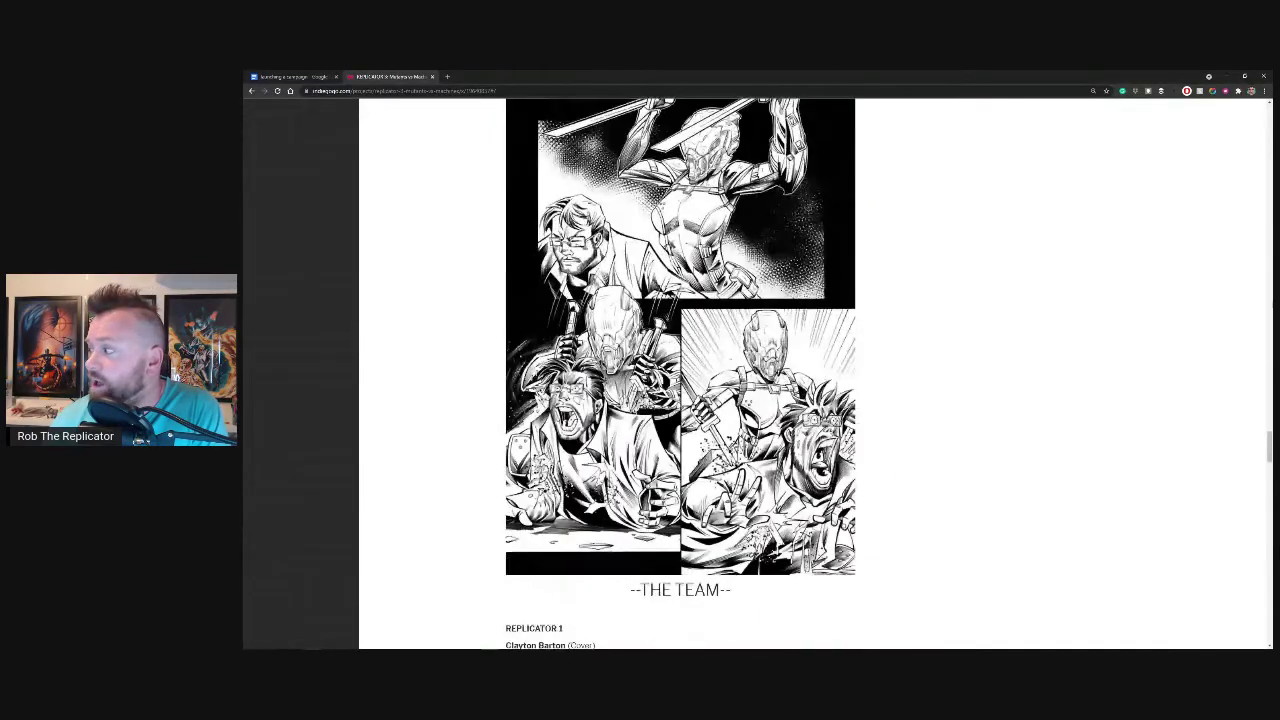
{"action": "scroll", "coordinate": [1266, 420], "scroll_direction": "up", "scroll_amount": 2}
{"action": "left_click_drag", "start_coordinate": [1268, 420], "coordinate": [1268, 105]}
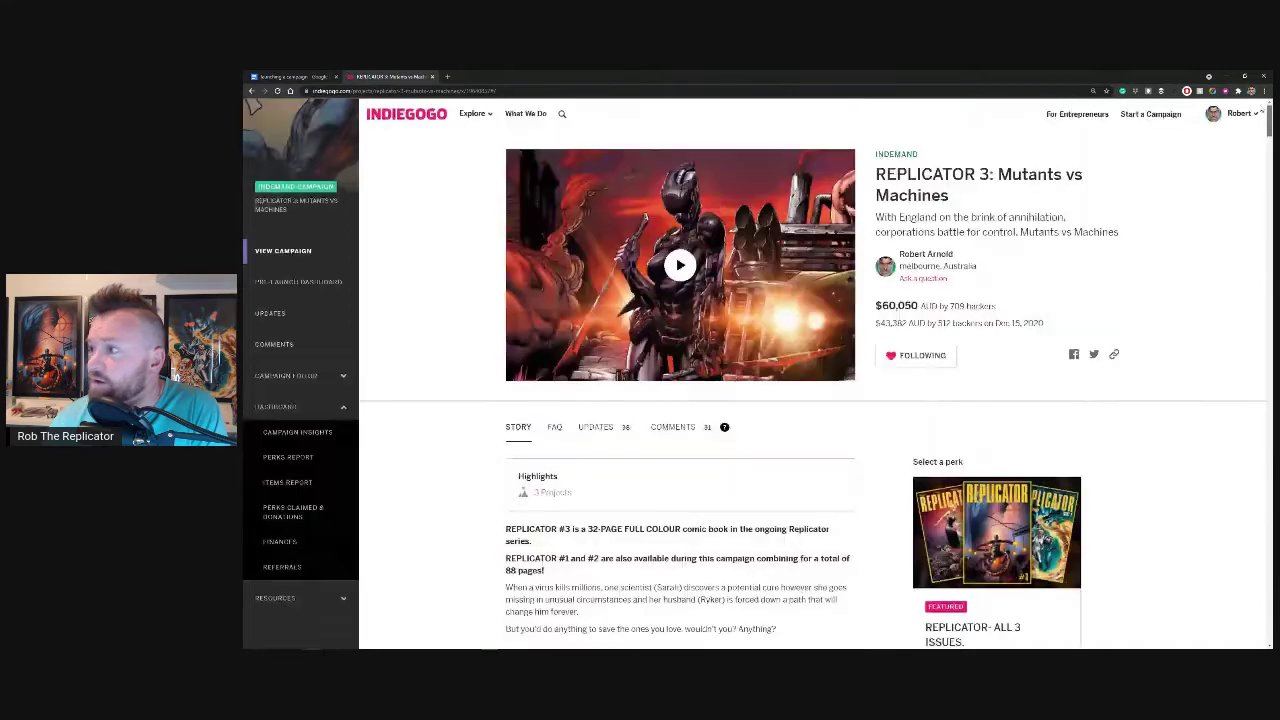
Step: Back in the launching a campaign document, select the Mixam line under Printing
{"action": "left_click", "coordinate": [295, 76]}
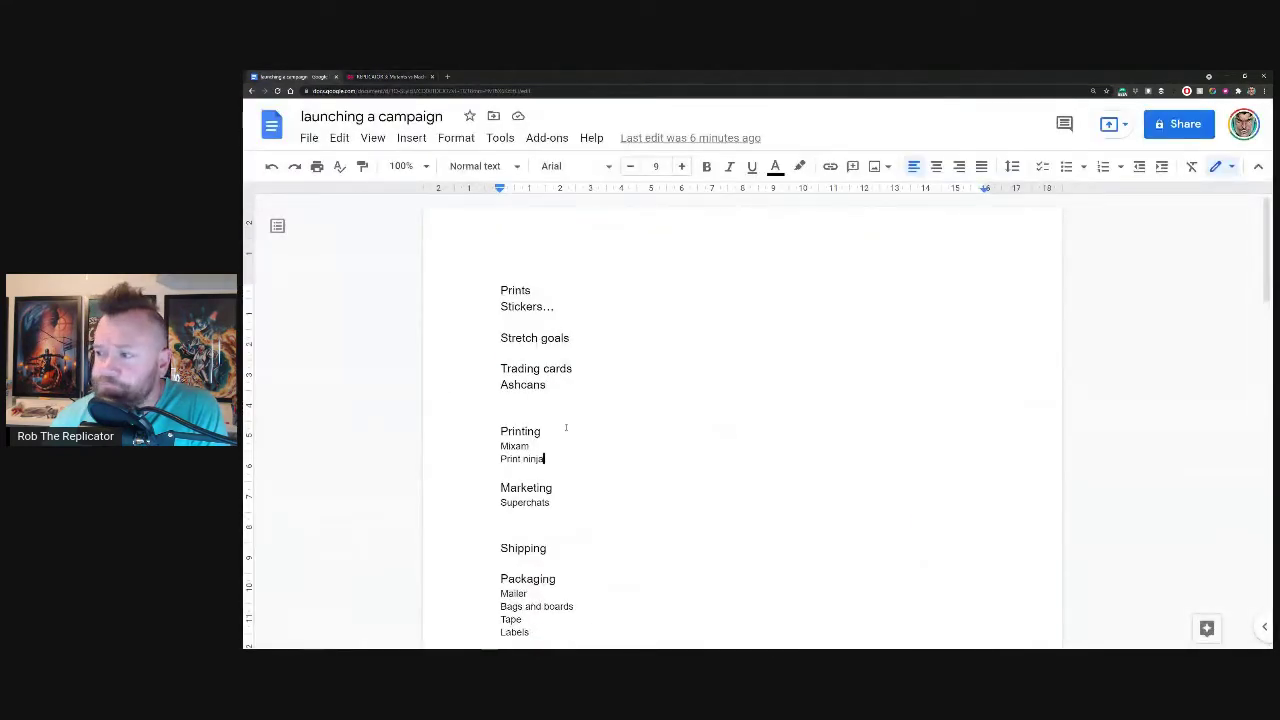
{"action": "left_click", "coordinate": [472, 427]}
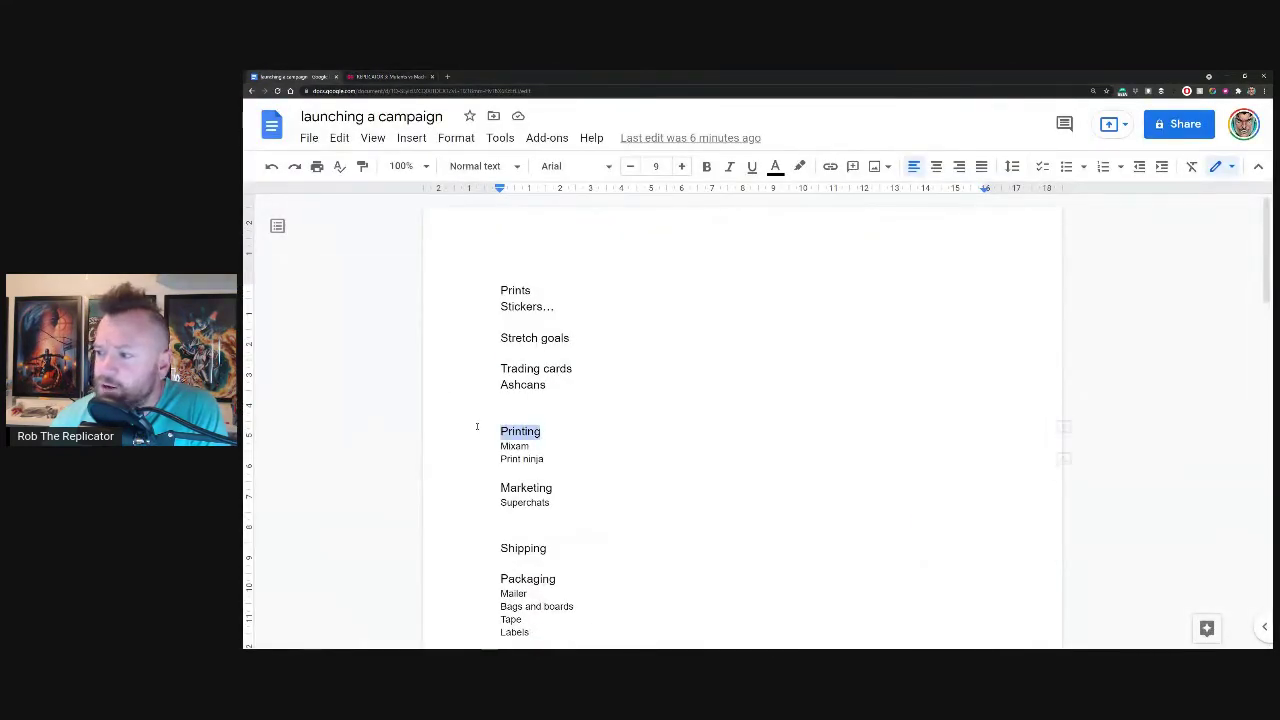
{"action": "left_click", "coordinate": [550, 435]}
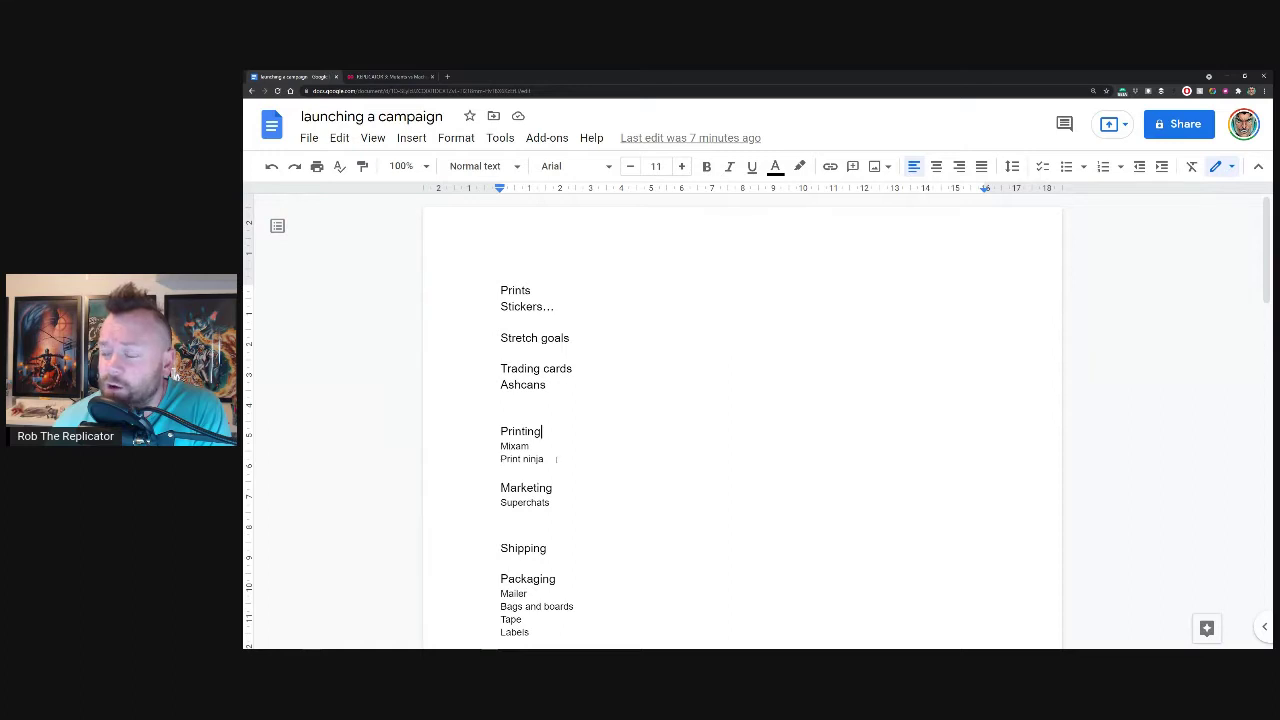
{"action": "left_click_drag", "start_coordinate": [544, 459], "coordinate": [480, 444]}
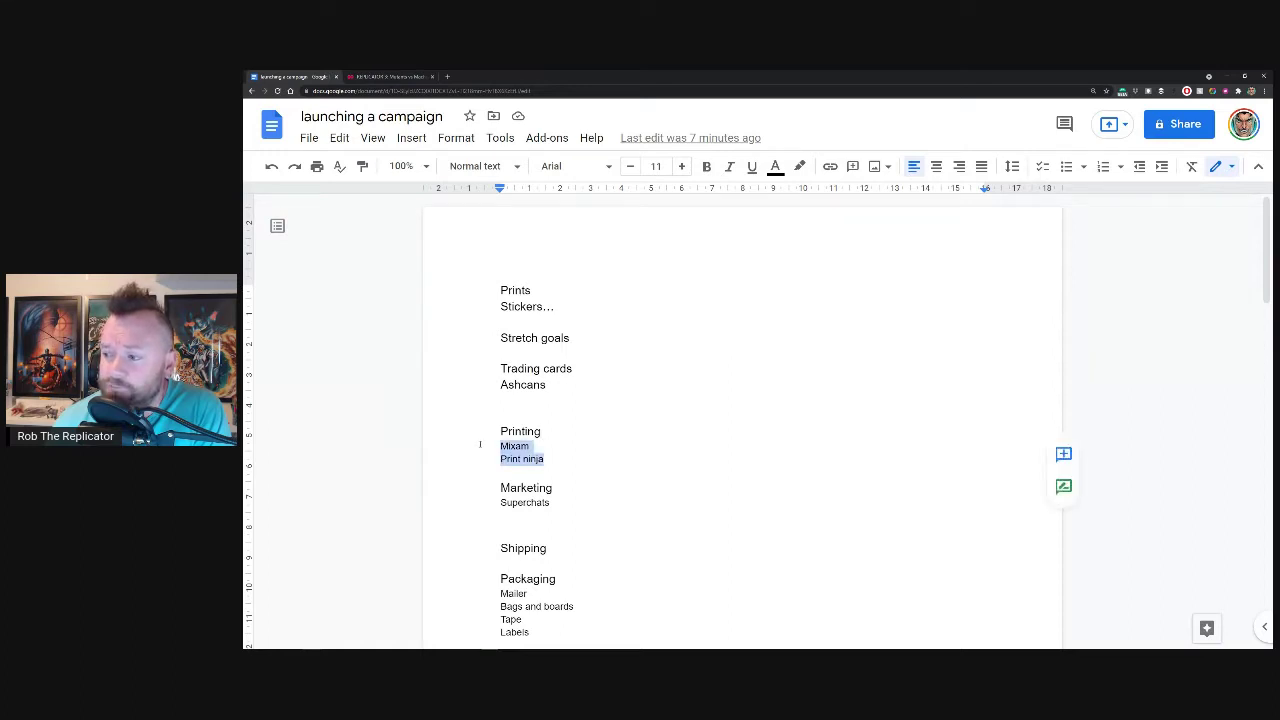
{"action": "key", "text": "Left"}
{"action": "key", "text": "shift+End"}
{"action": "key", "text": "Right"}
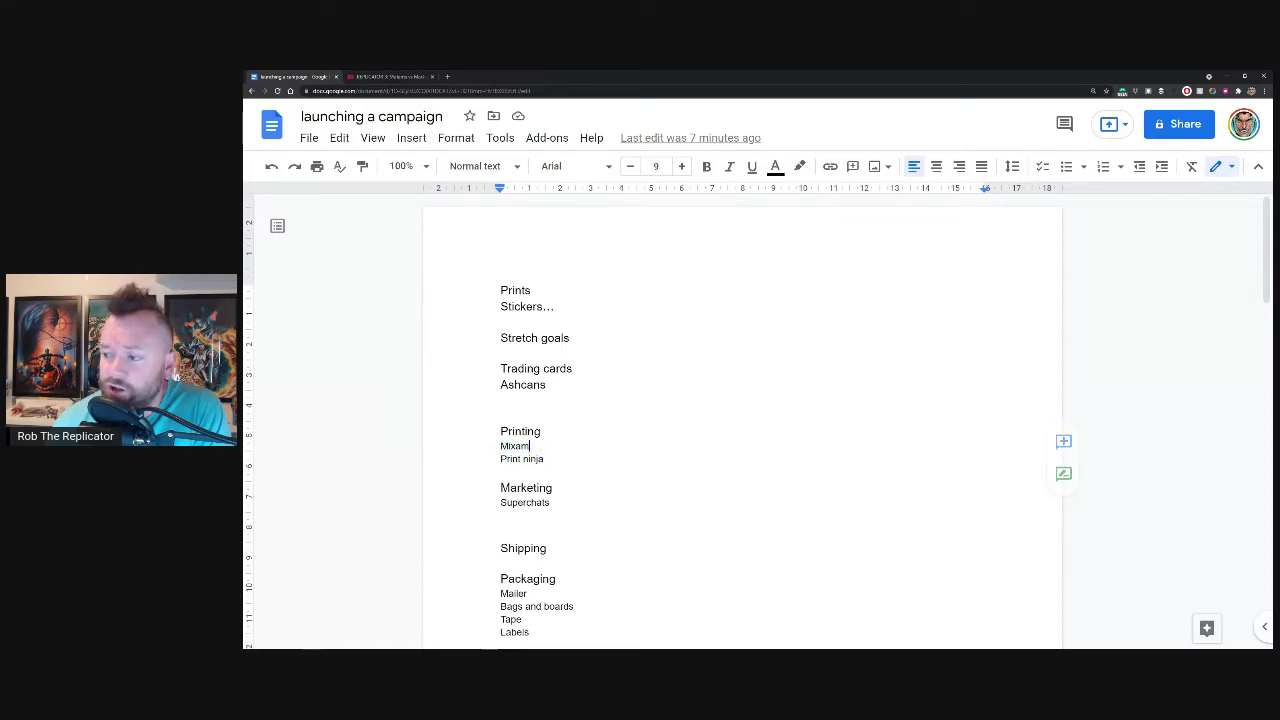
{"action": "key", "text": "shift+Home"}
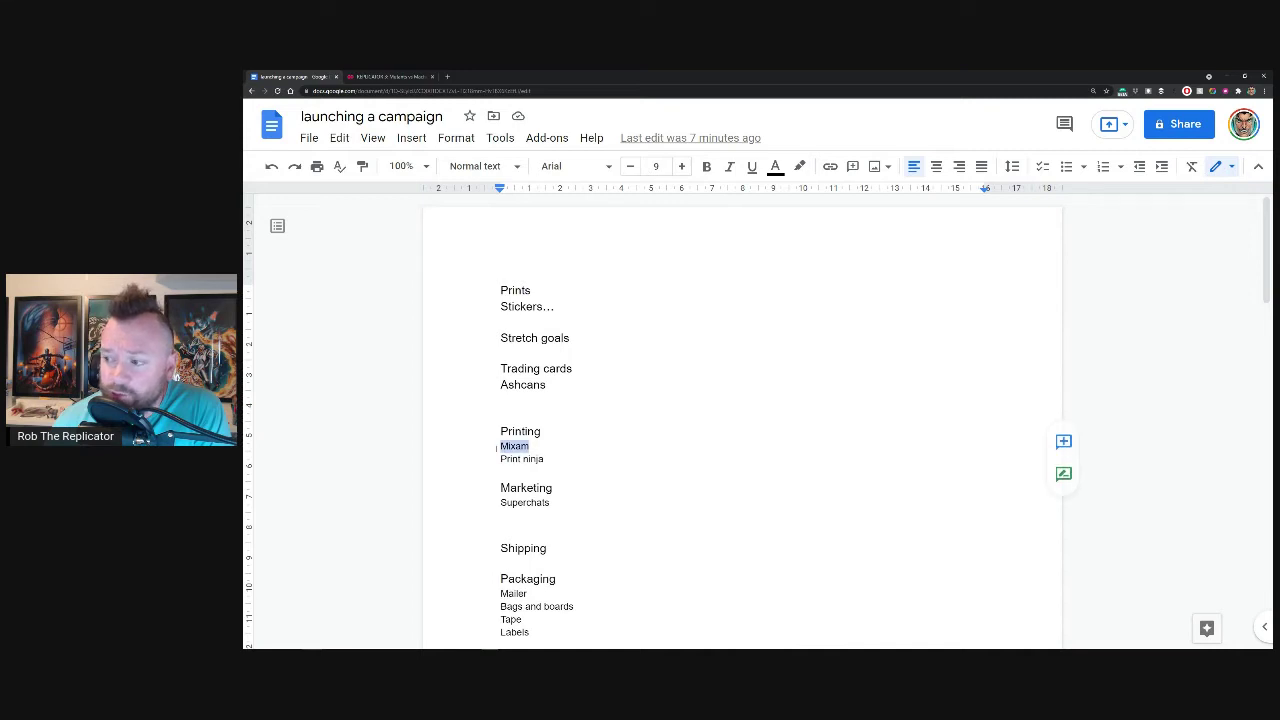
Step: Select the Print ninja line, then both the Mixam and Print ninja lines
{"action": "left_click_drag", "start_coordinate": [545, 459], "coordinate": [482, 459]}
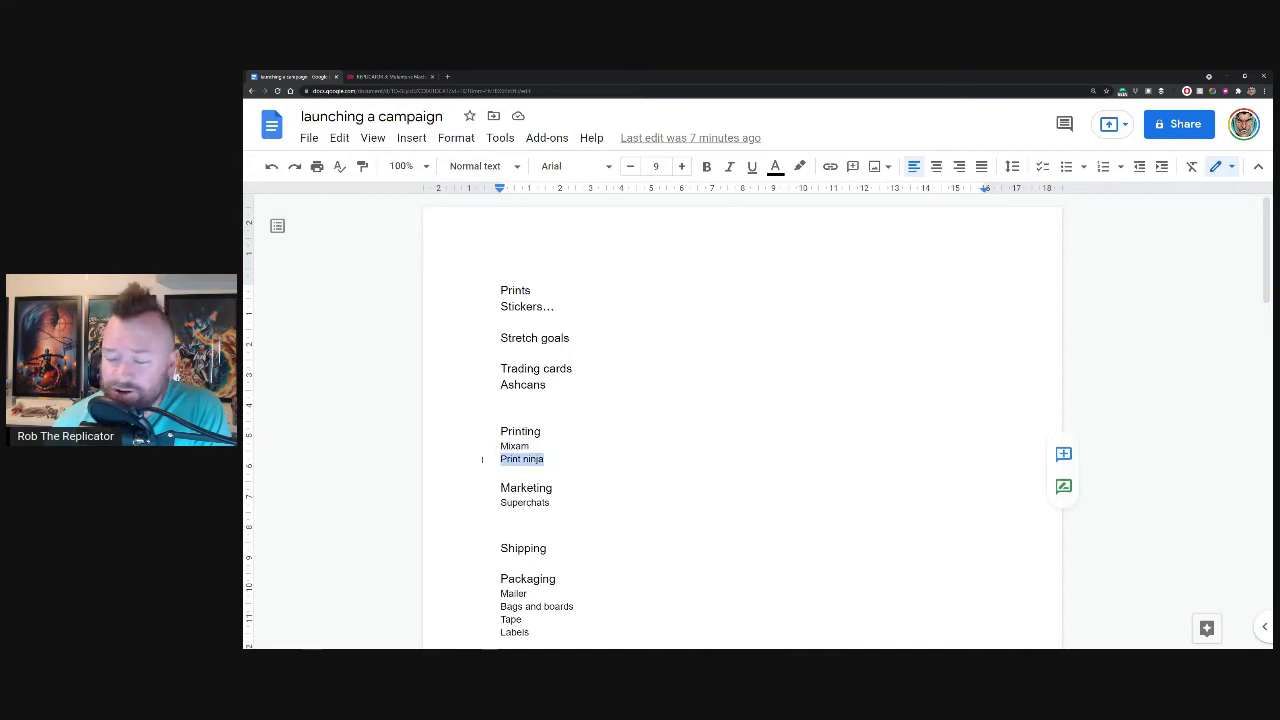
{"action": "left_click", "coordinate": [537, 465]}
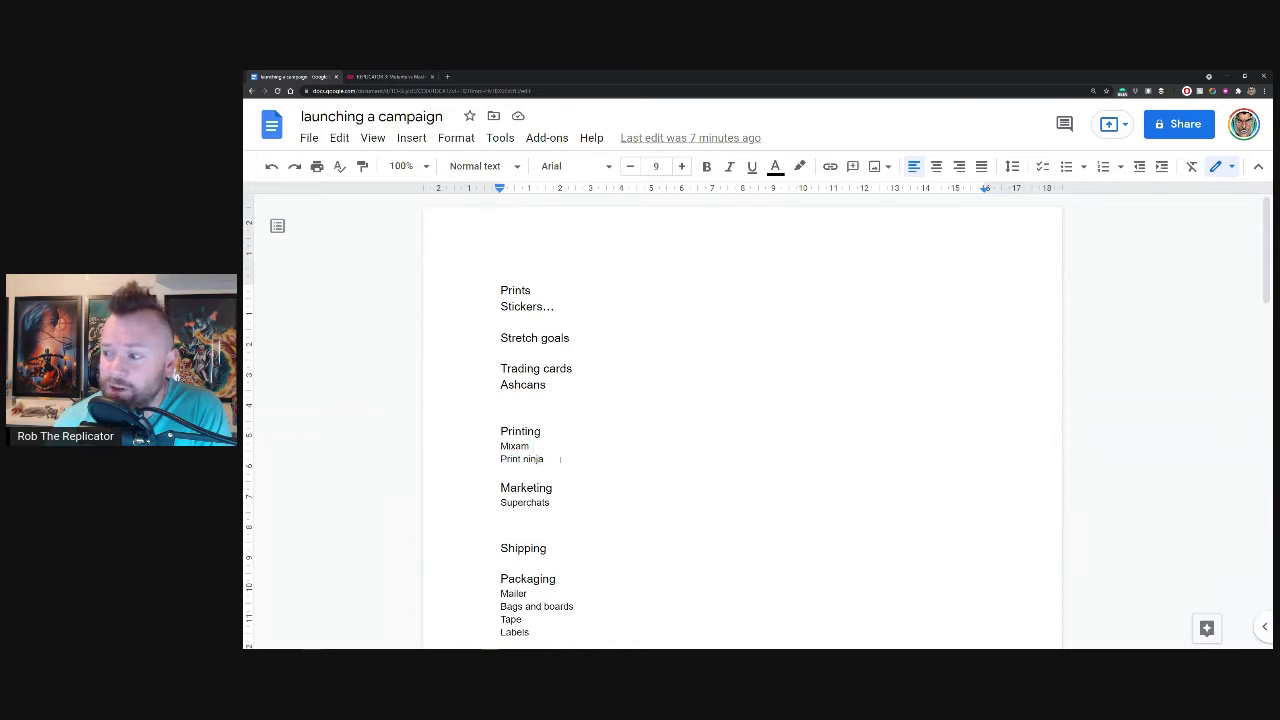
{"action": "left_click_drag", "start_coordinate": [560, 459], "coordinate": [498, 459]}
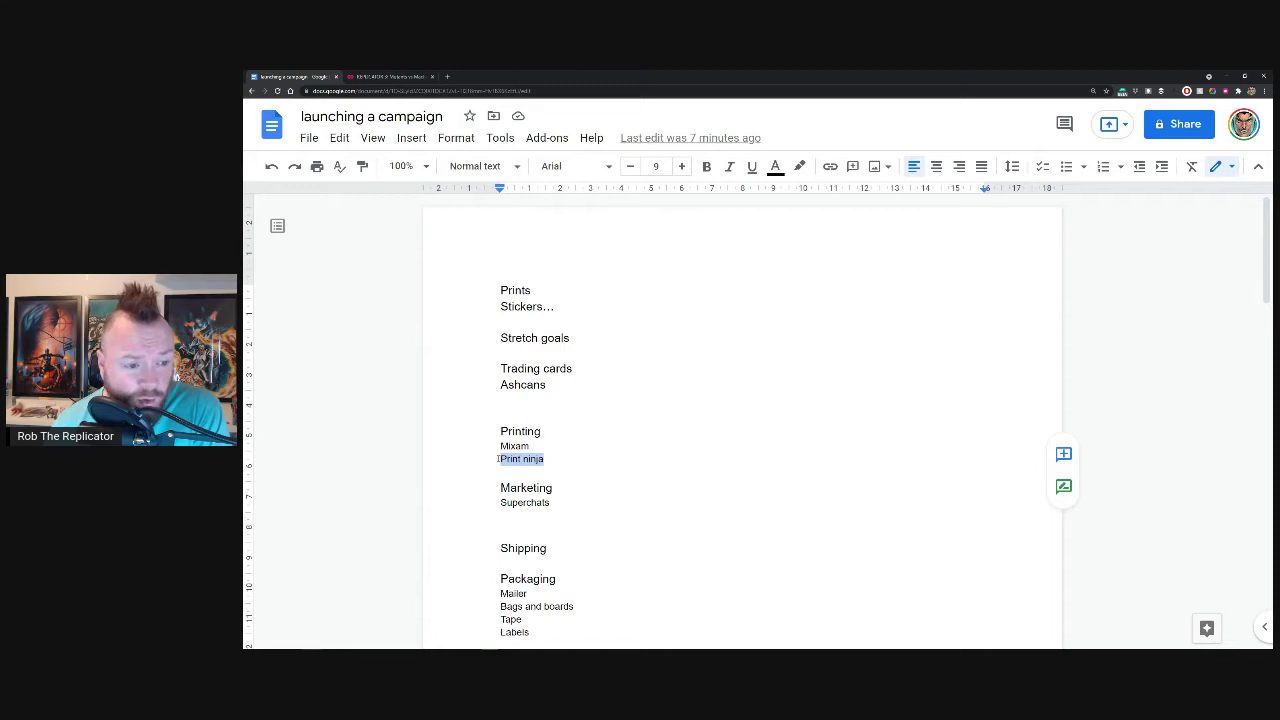
{"action": "left_click", "coordinate": [541, 459]}
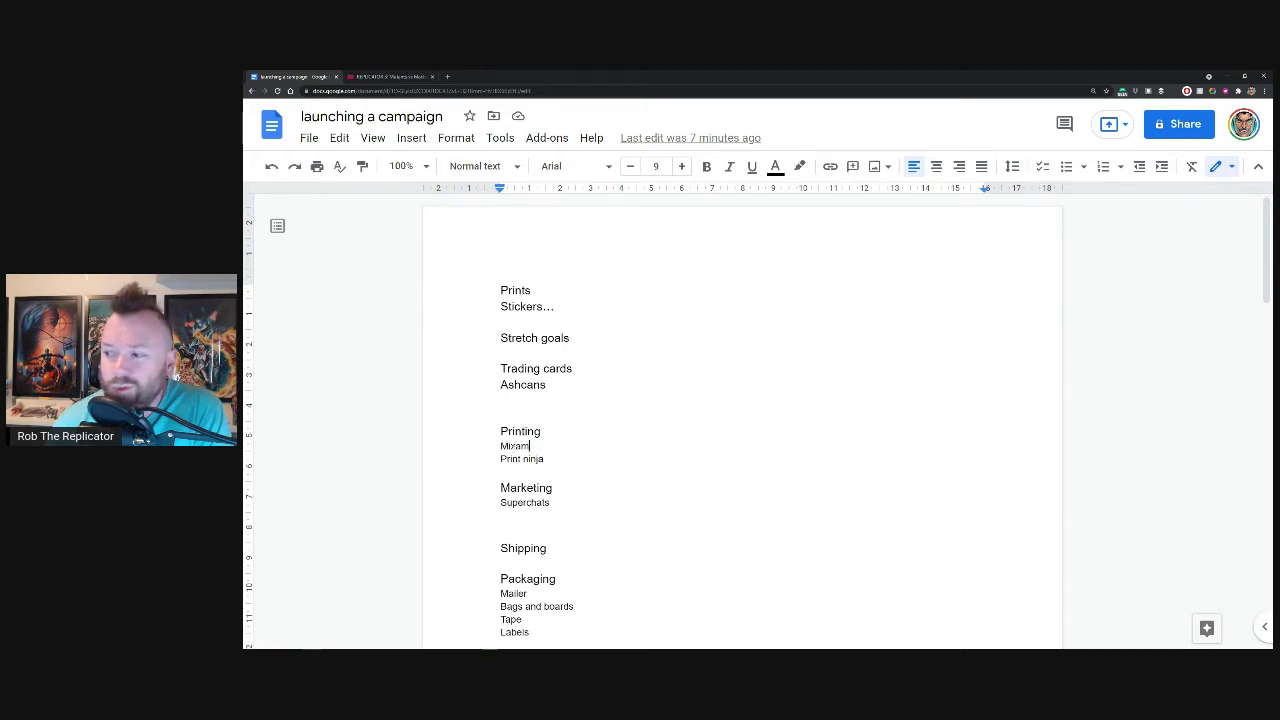
{"action": "left_click_drag", "start_coordinate": [490, 446], "coordinate": [545, 460]}
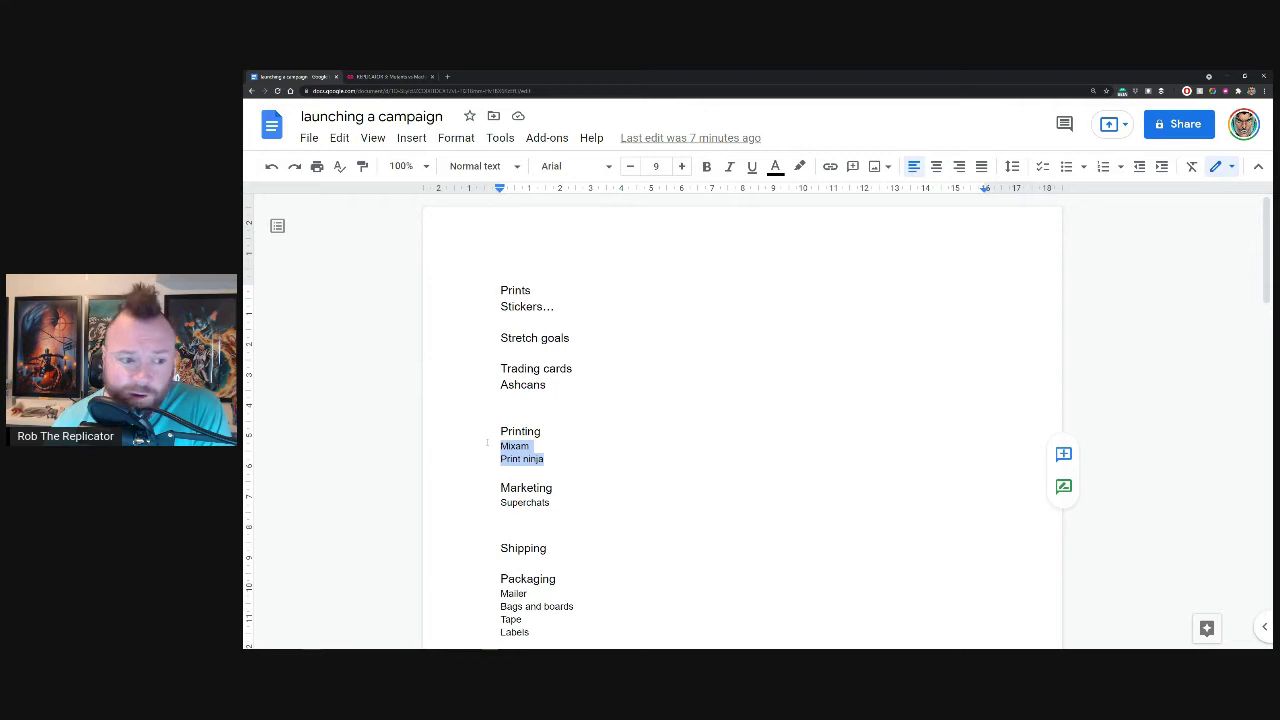
{"action": "left_click", "coordinate": [563, 446]}
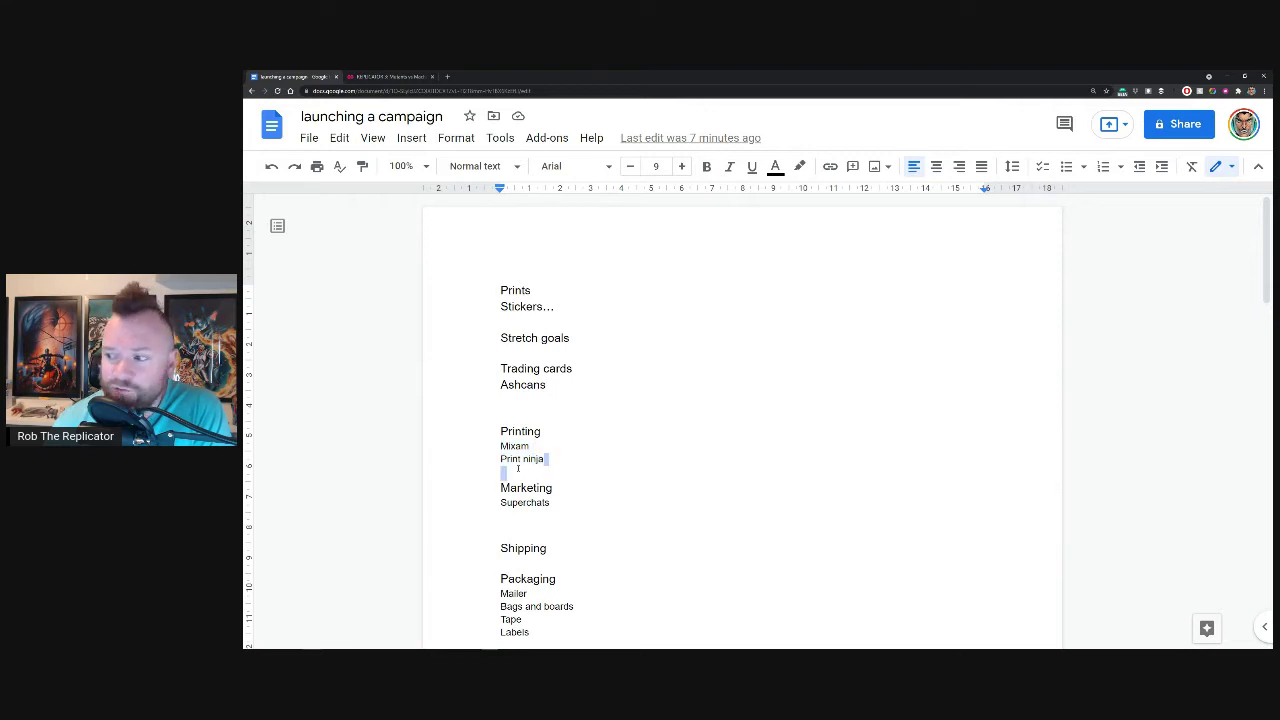
{"action": "mouse_move", "coordinate": [500, 460]}
{"action": "left_mouse_down"}
{"action": "mouse_move", "coordinate": [545, 460]}
{"action": "mouse_move", "coordinate": [492, 447]}
{"action": "left_mouse_up"}
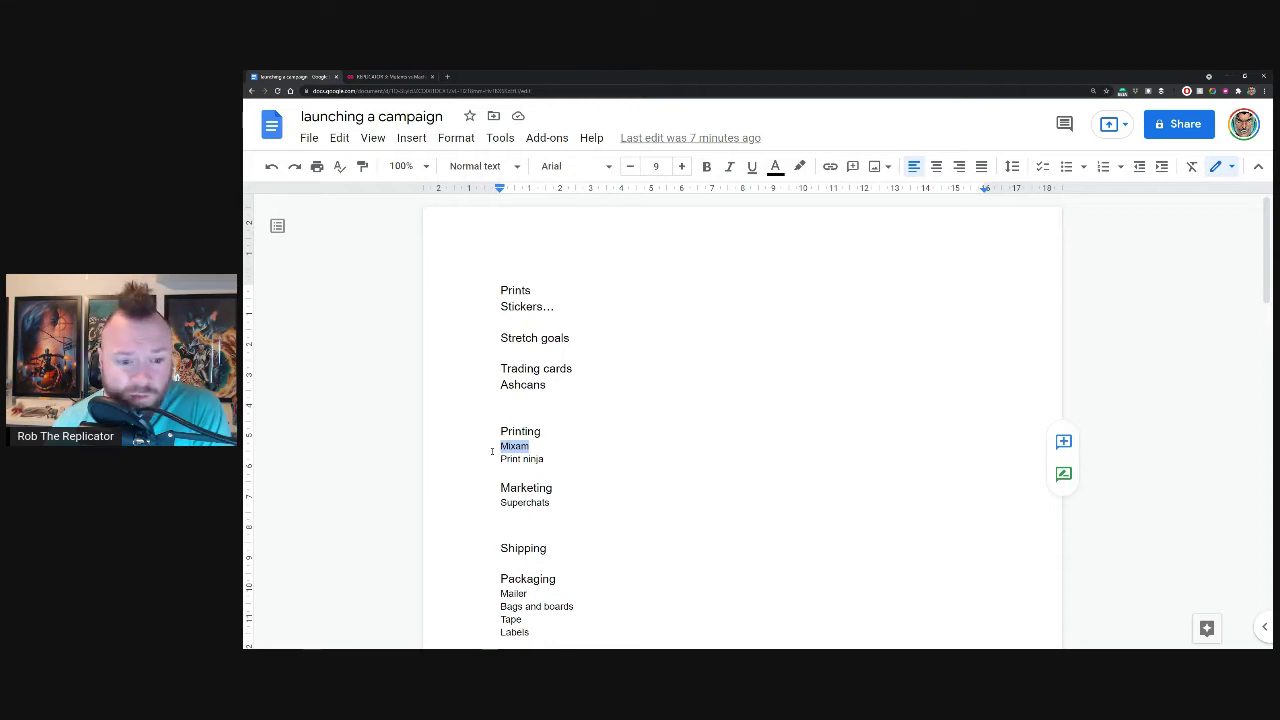
Step: Place the insertion point at the end of Mixam
{"action": "mouse_move", "coordinate": [492, 451]}
{"action": "left_mouse_down"}
{"action": "mouse_move", "coordinate": [545, 460]}
{"action": "mouse_move", "coordinate": [516, 446]}
{"action": "left_mouse_up"}
{"action": "left_click", "coordinate": [530, 446]}
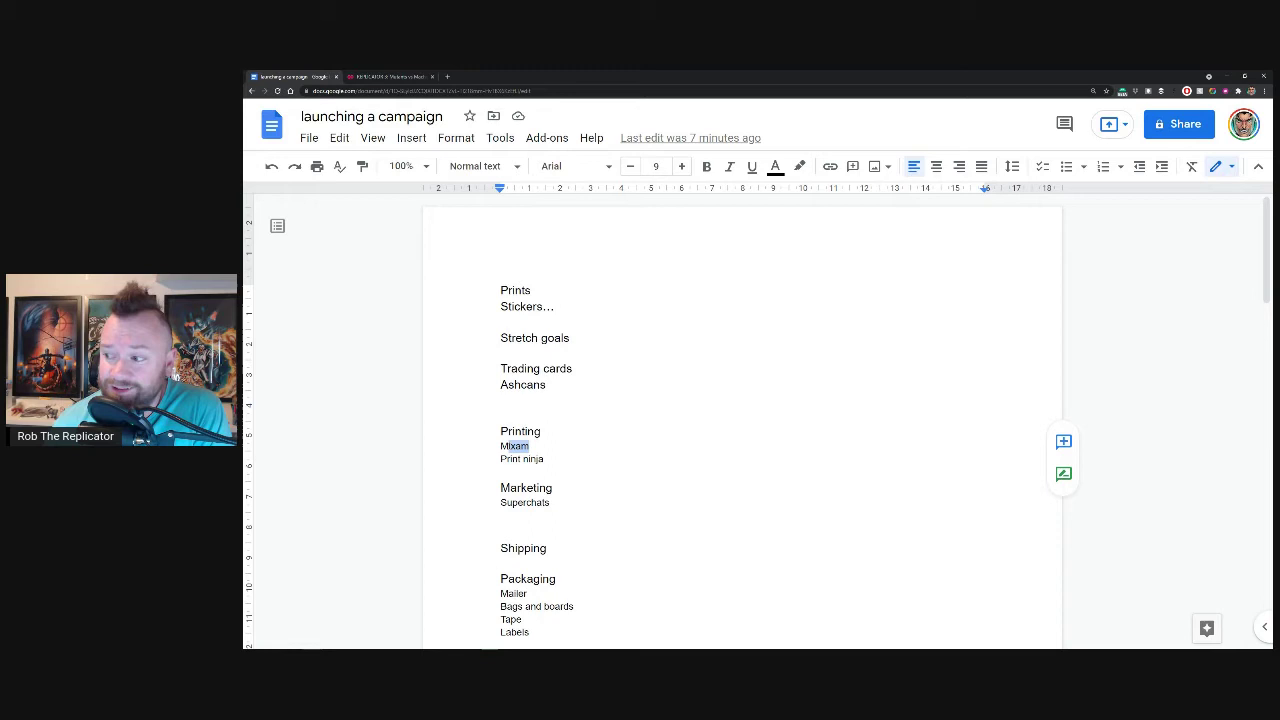
{"action": "left_click", "coordinate": [543, 446]}
{"action": "left_click", "coordinate": [531, 446]}
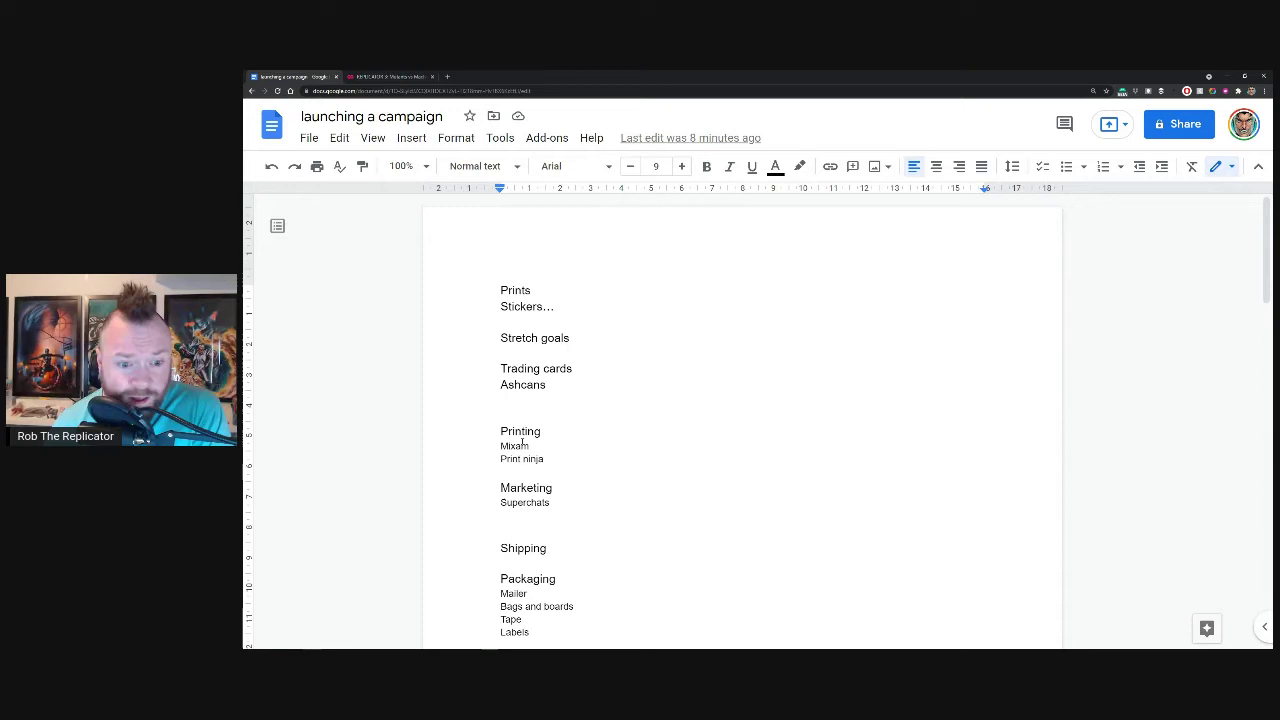
{"action": "left_click", "coordinate": [529, 446]}
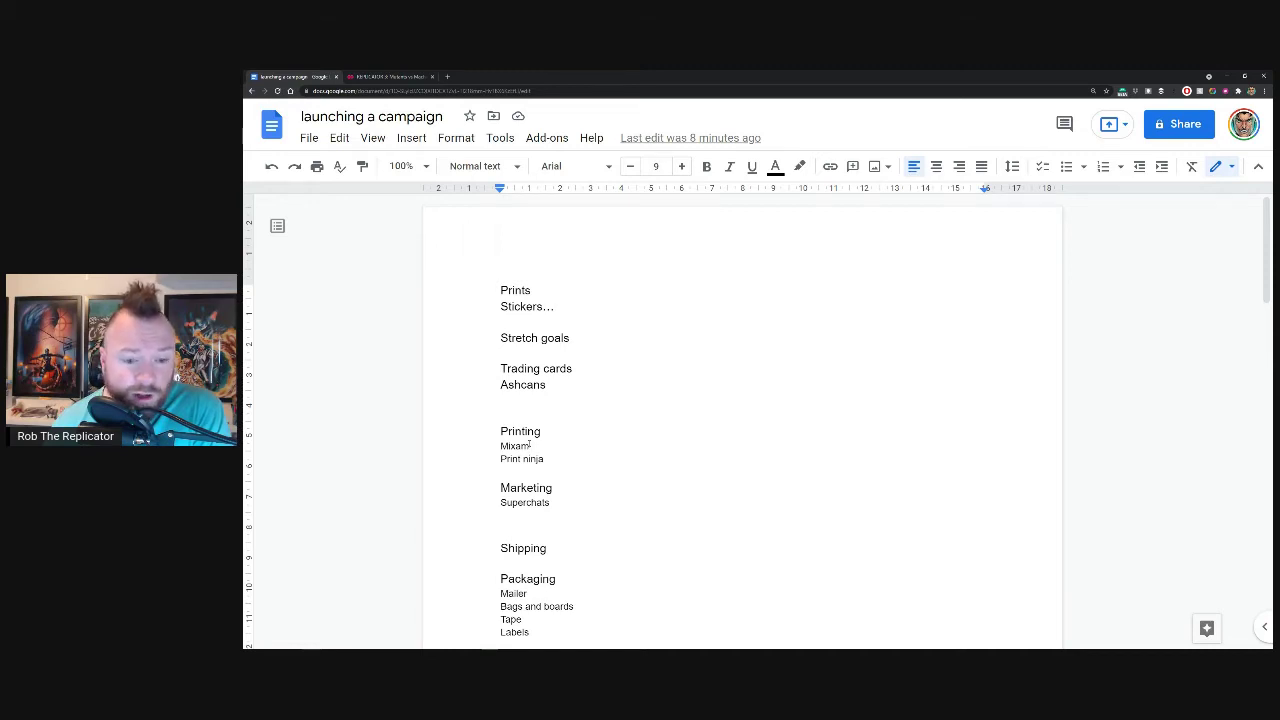
Step: Remove and restore the line break between Printing and Mixam, then select Marketing
{"action": "left_click_drag", "start_coordinate": [542, 432], "coordinate": [460, 436]}
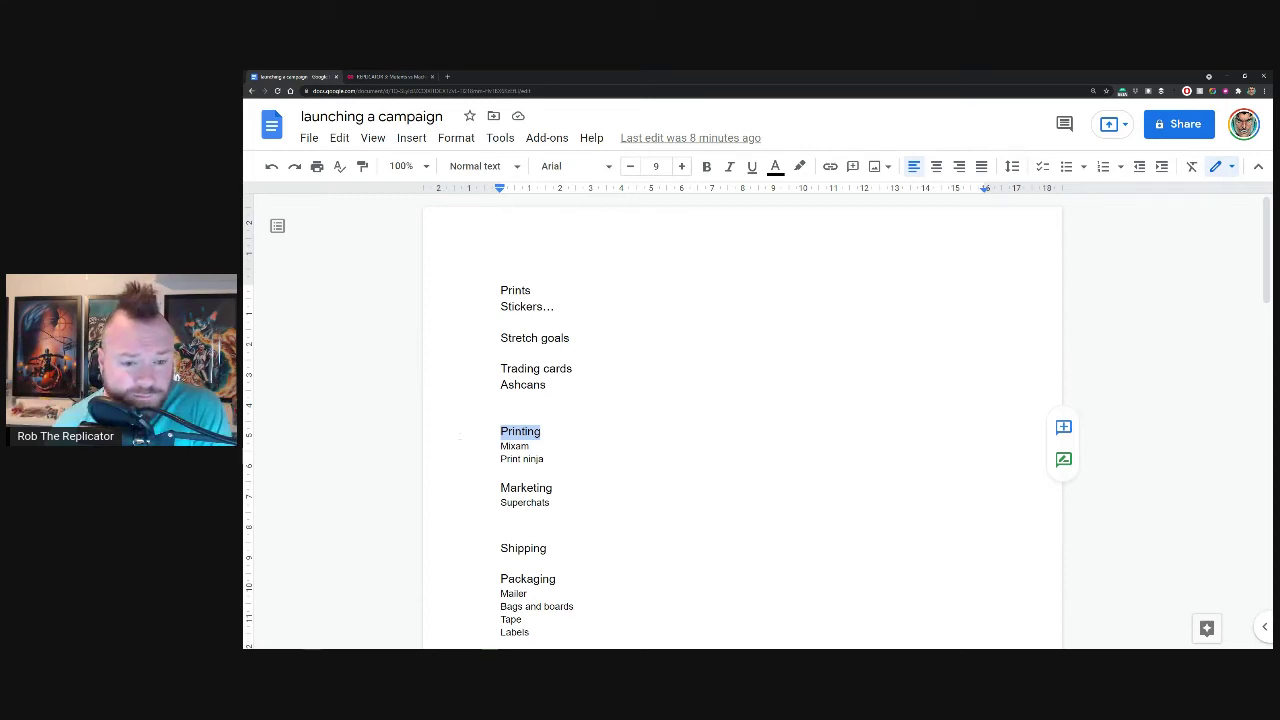
{"action": "left_click_drag", "start_coordinate": [541, 432], "coordinate": [553, 436]}
{"action": "key", "text": "Delete"}
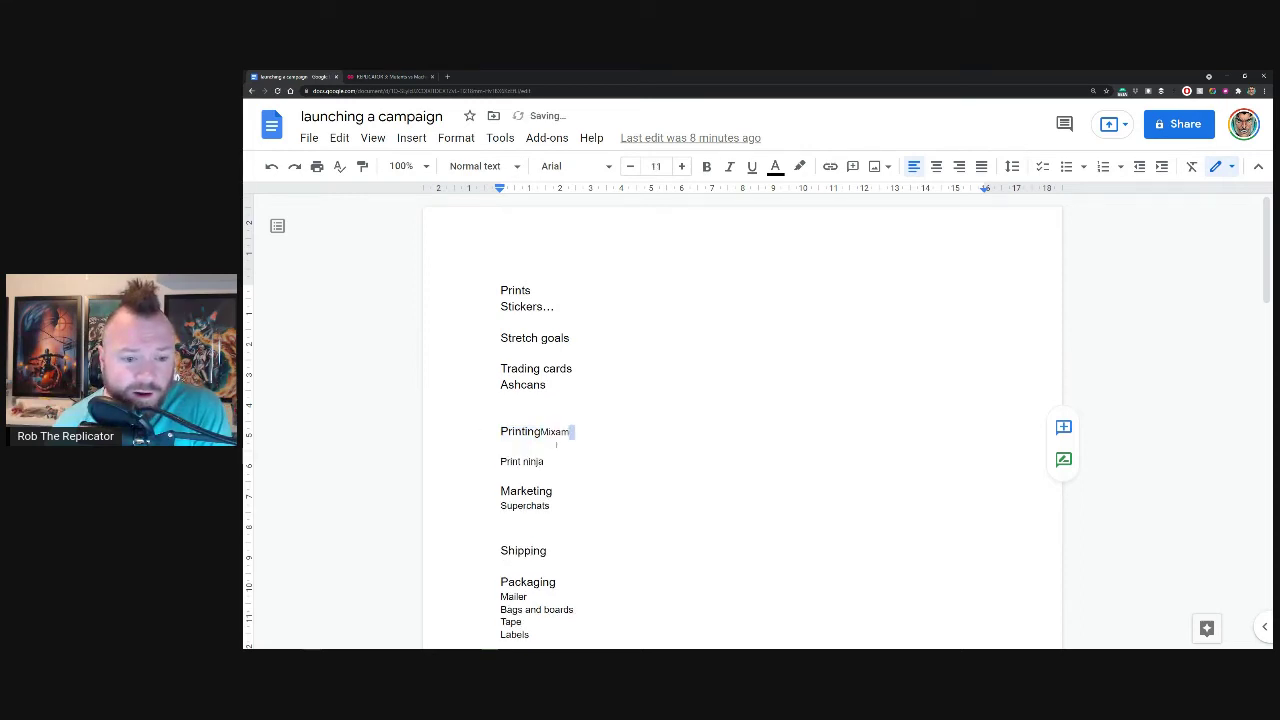
{"action": "left_click", "coordinate": [541, 430]}
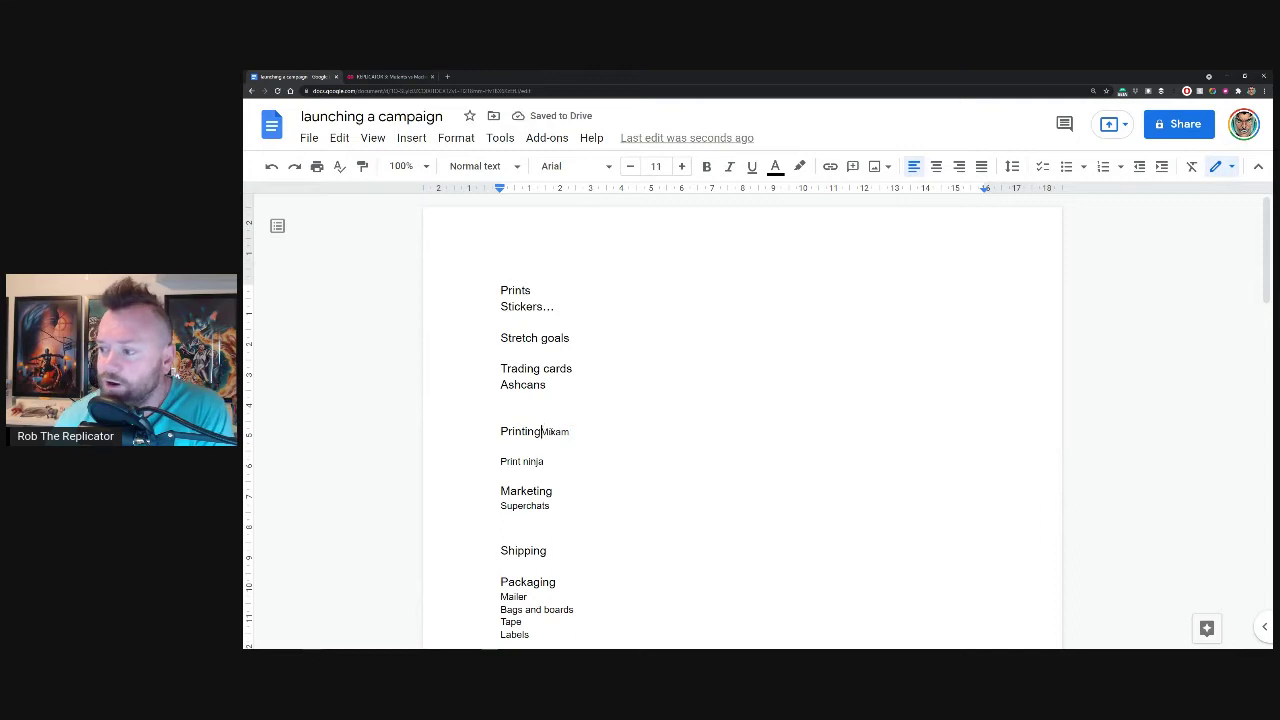
{"action": "key", "text": "Return"}
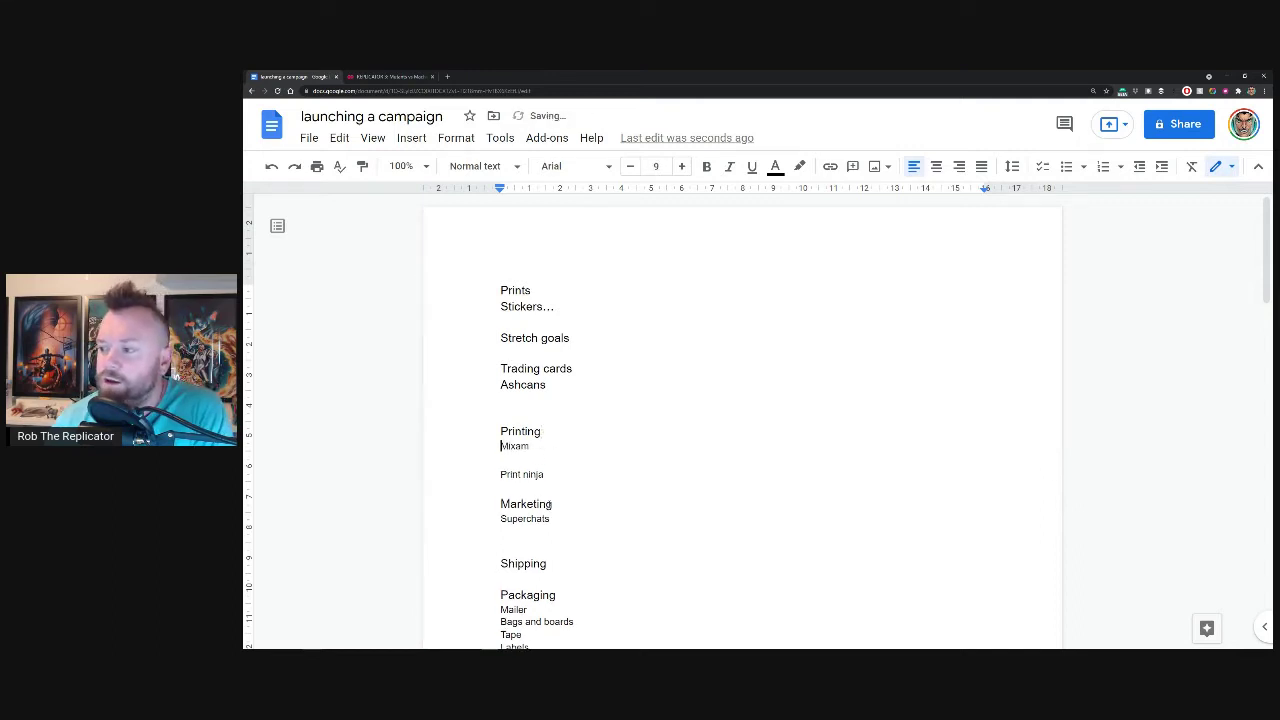
{"action": "left_click_drag", "start_coordinate": [553, 504], "coordinate": [498, 502]}
{"action": "left_click", "coordinate": [502, 481]}
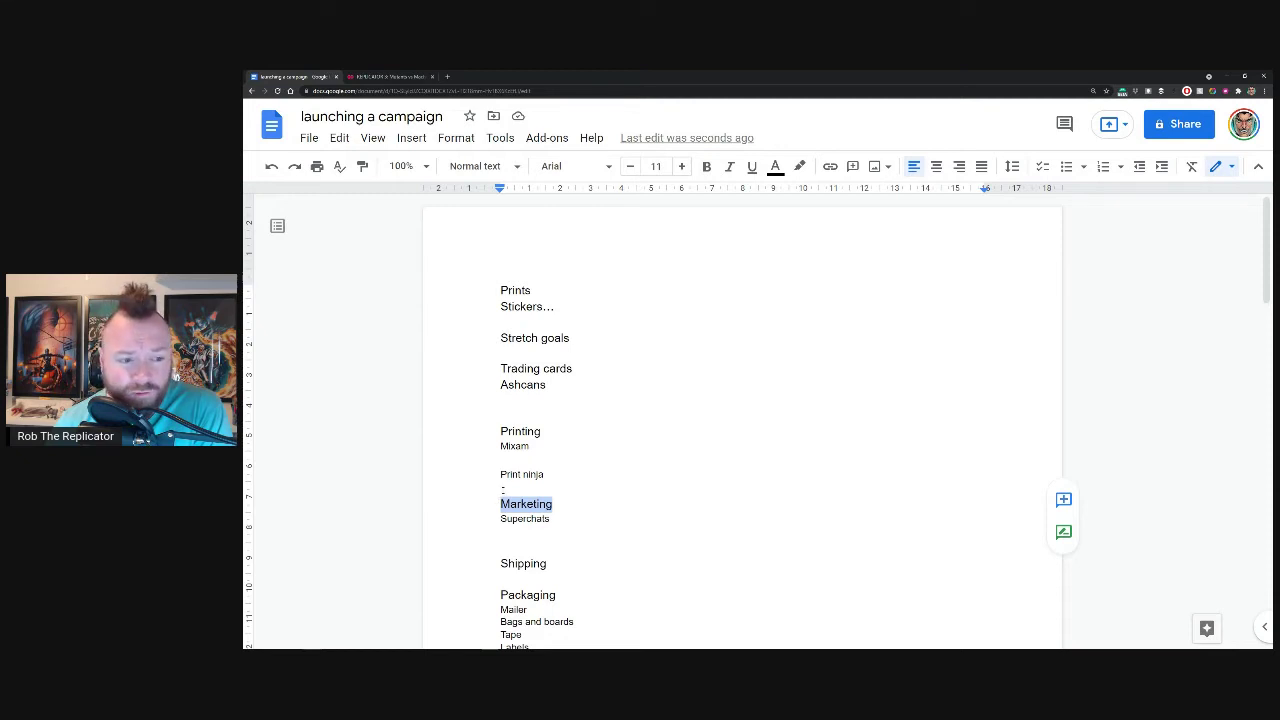
{"action": "left_click", "coordinate": [555, 504]}
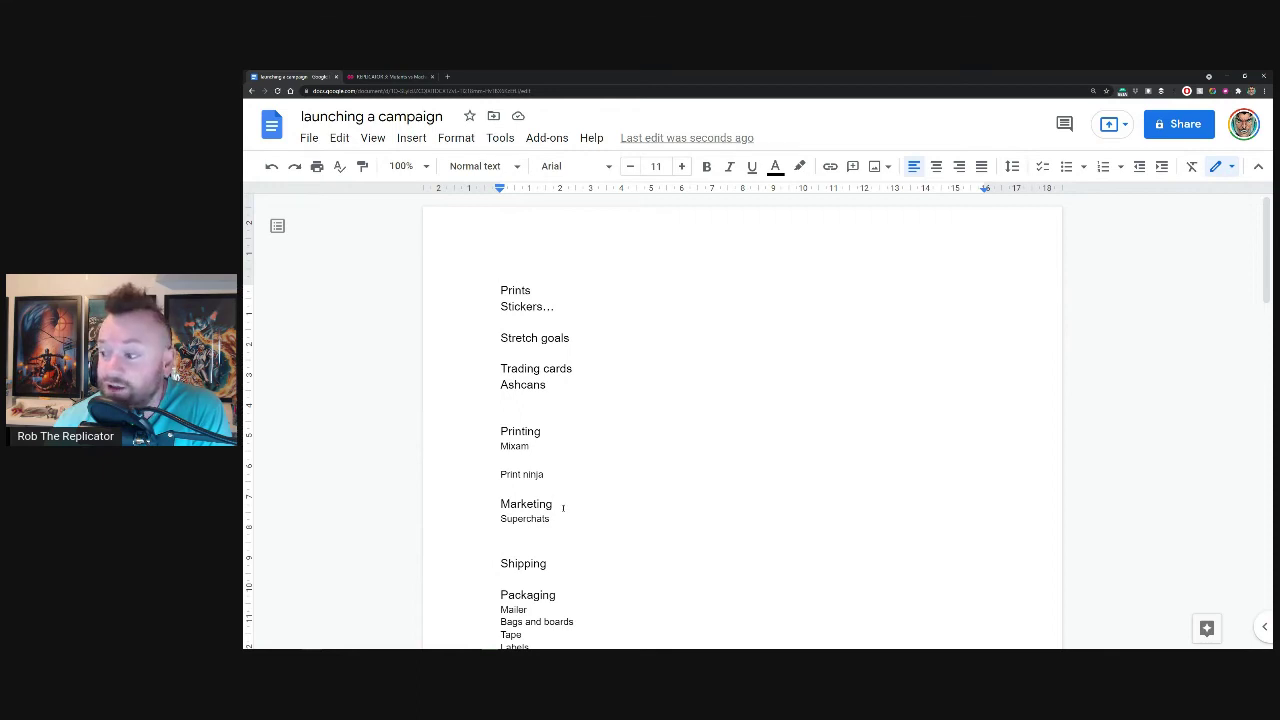
{"action": "left_click_drag", "start_coordinate": [562, 507], "coordinate": [500, 505]}
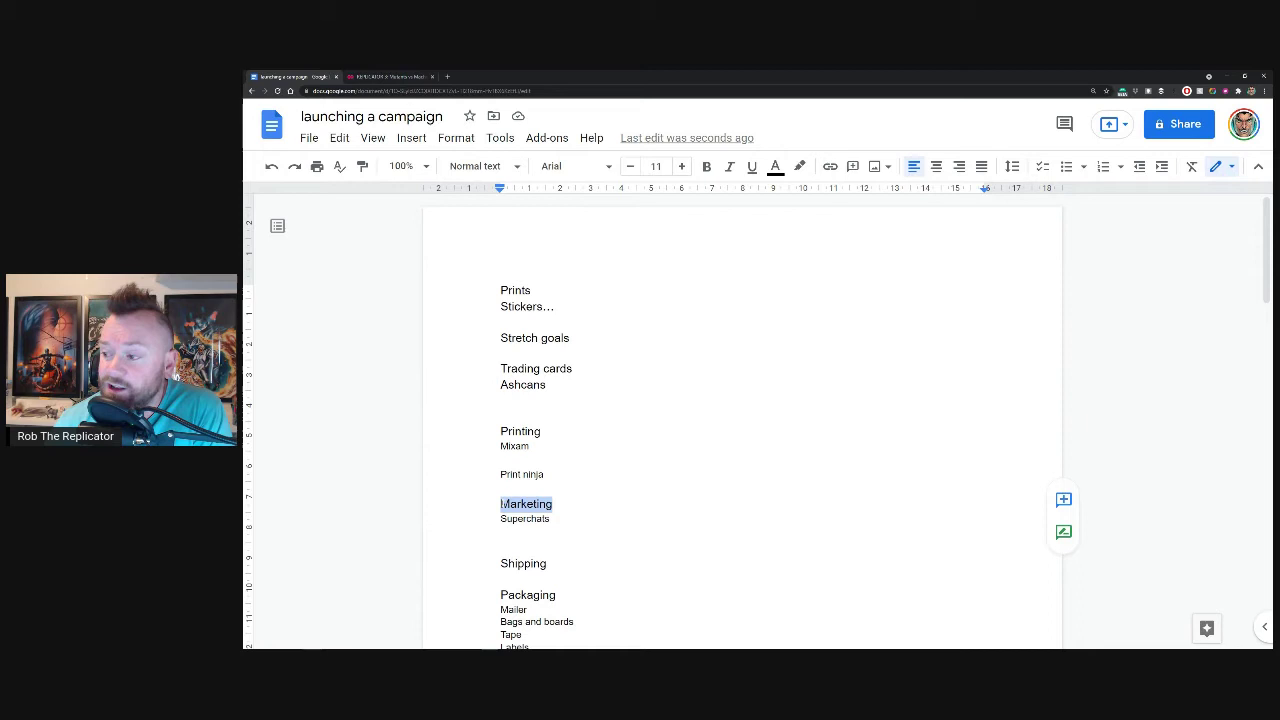
{"action": "key", "text": "Right"}
{"action": "key", "text": "shift+Right"}
{"action": "left_click", "coordinate": [556, 503]}
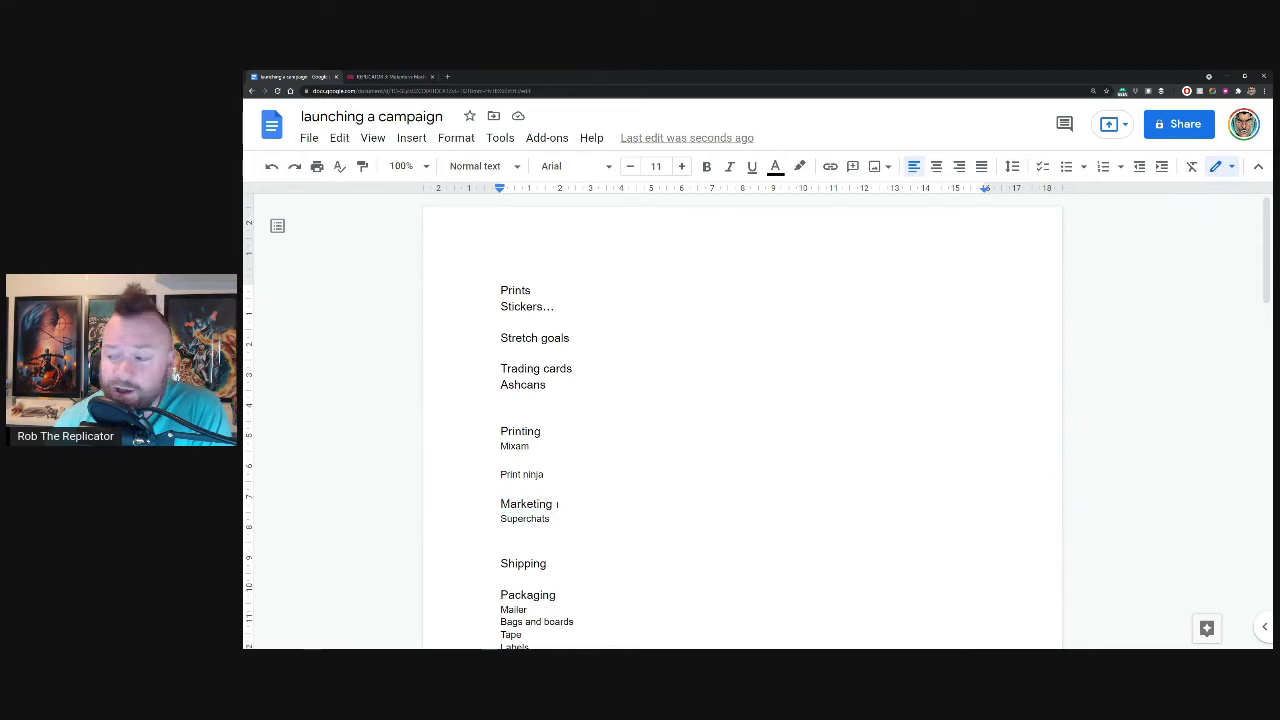
{"action": "left_click_drag", "start_coordinate": [550, 518], "coordinate": [500, 516]}
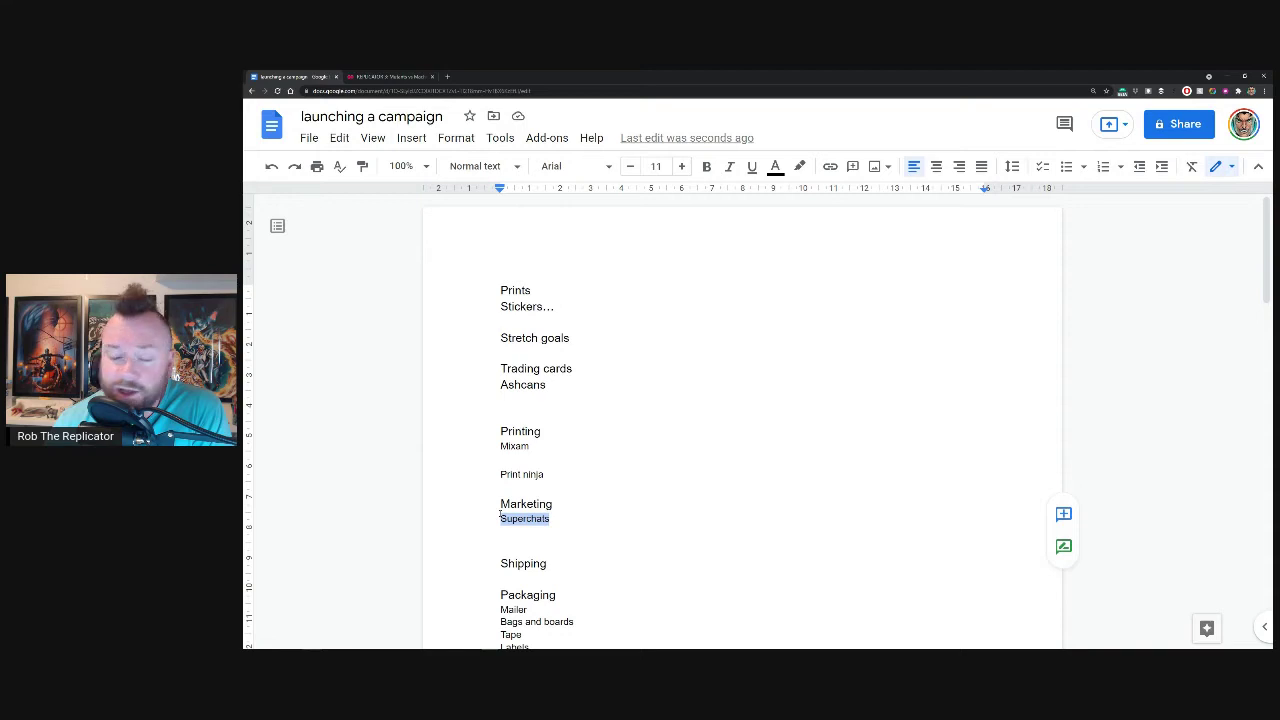
{"action": "left_click", "coordinate": [554, 518]}
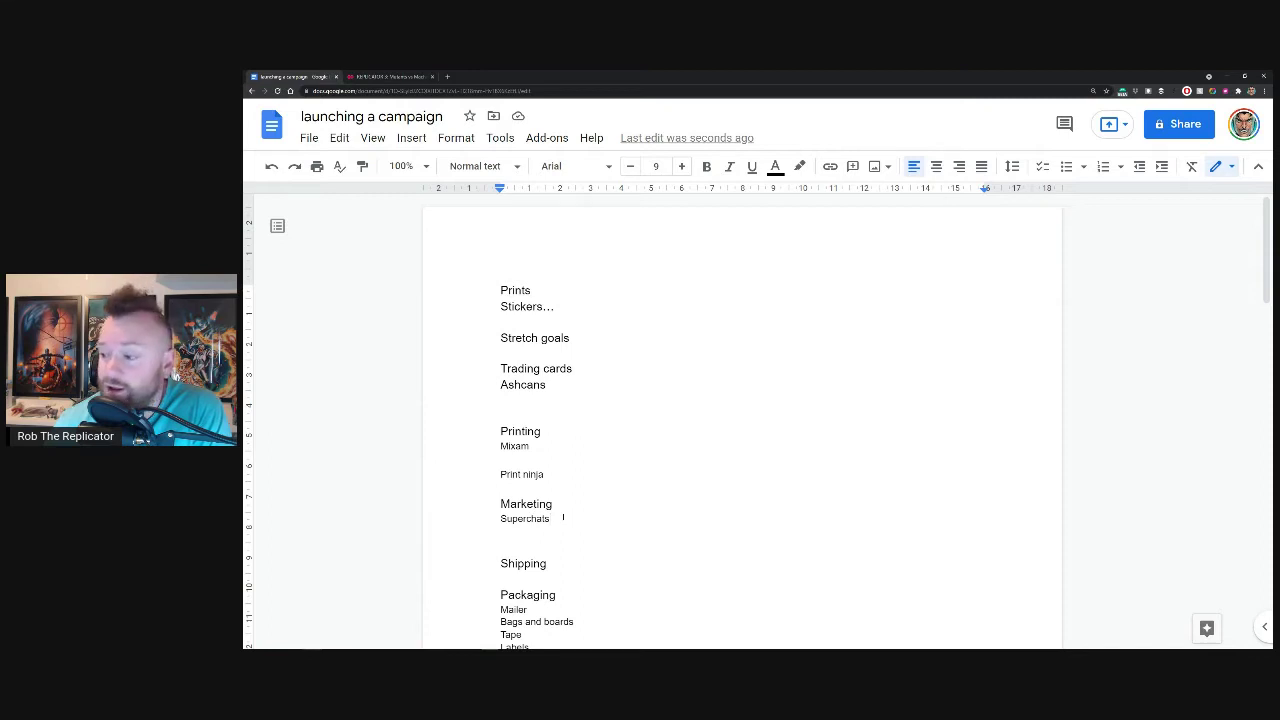
{"action": "mouse_move", "coordinate": [562, 514]}
{"action": "left_mouse_down"}
{"action": "mouse_move", "coordinate": [494, 500]}
{"action": "mouse_move", "coordinate": [556, 520]}
{"action": "left_mouse_up"}
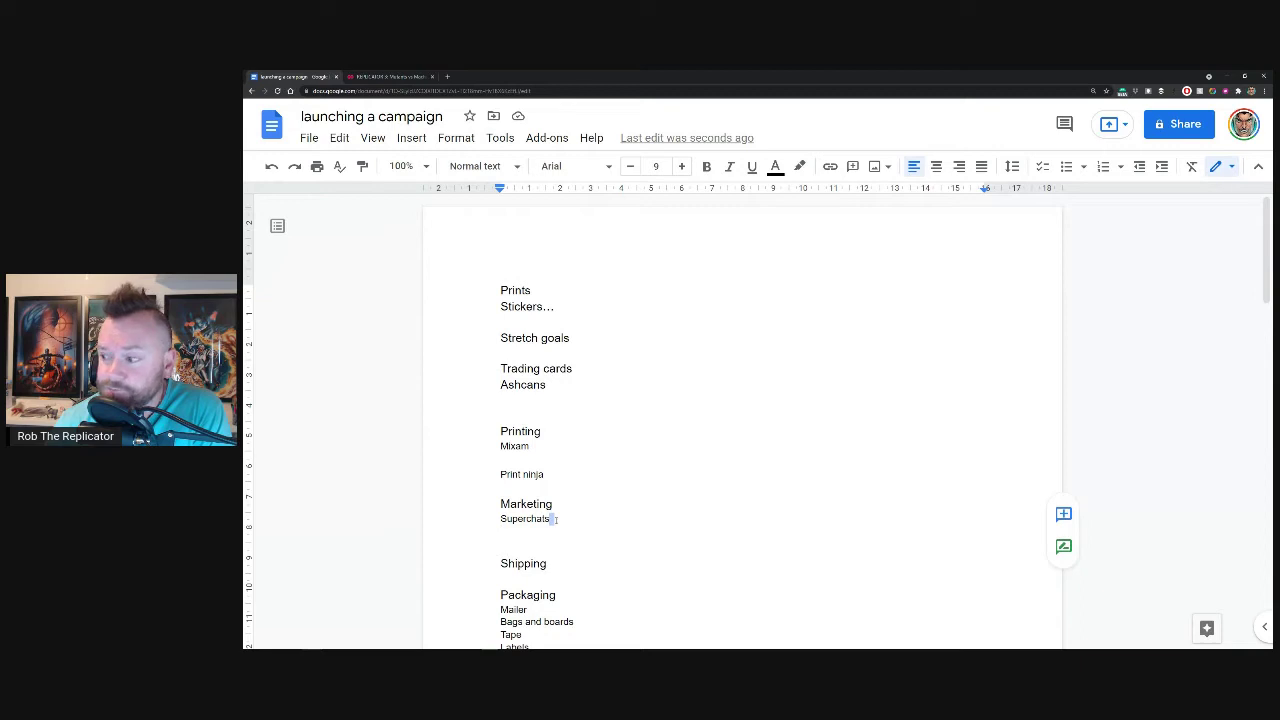
{"action": "left_click", "coordinate": [555, 519]}
Step: Select the Shipping heading, then switch to the Indiegogo campaign page
{"action": "scroll", "coordinate": [574, 531], "scroll_direction": "down", "scroll_amount": 3}
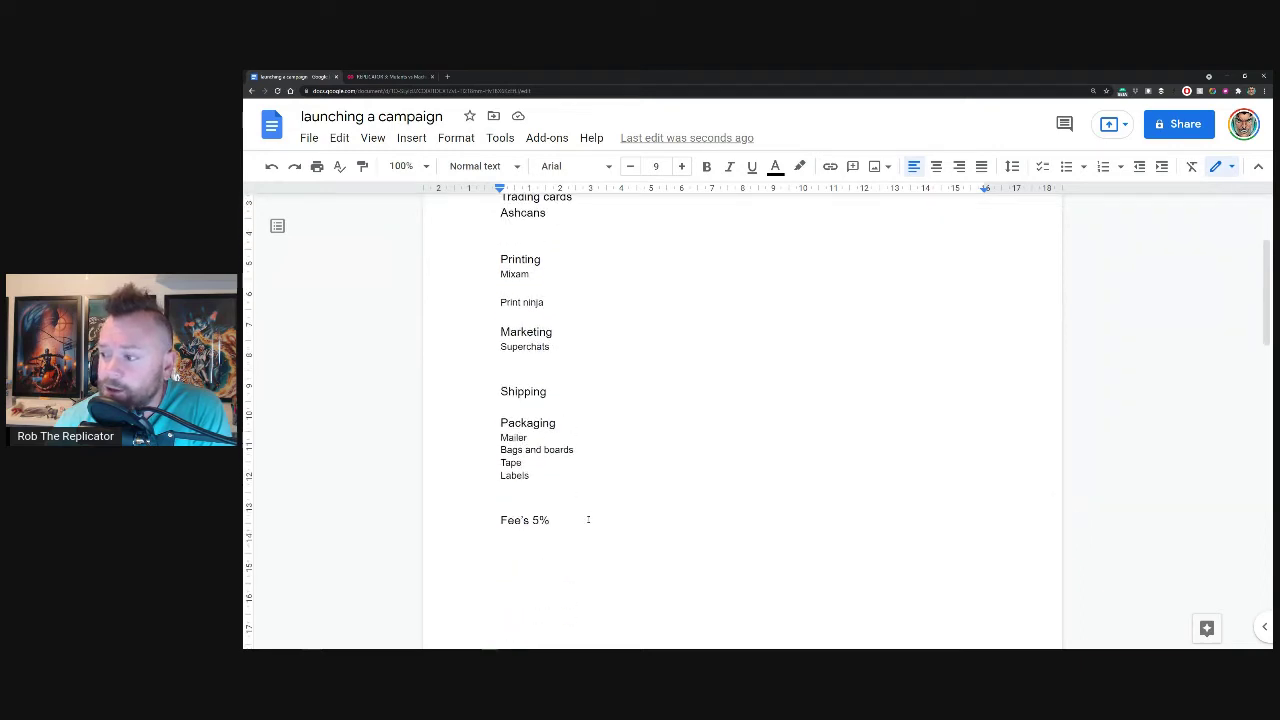
{"action": "scroll", "coordinate": [600, 420], "scroll_direction": "up", "scroll_amount": 1}
{"action": "double_click", "coordinate": [543, 443]}
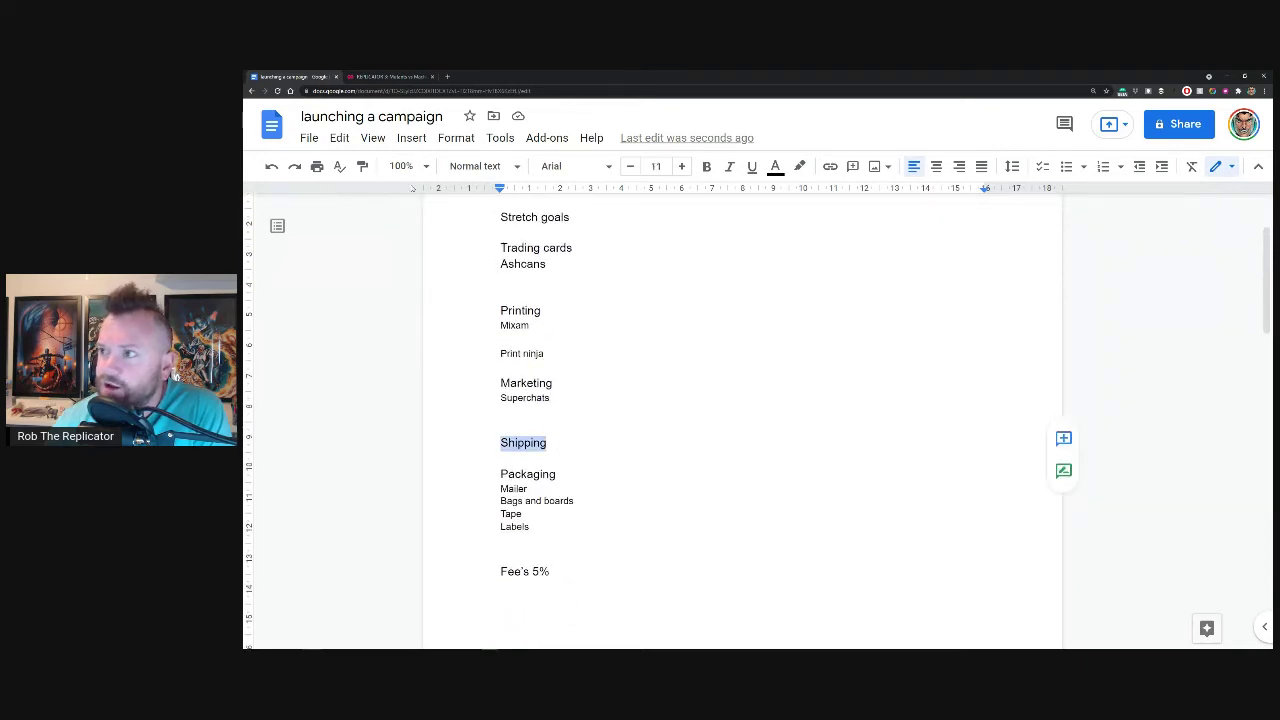
{"action": "left_click", "coordinate": [395, 76]}
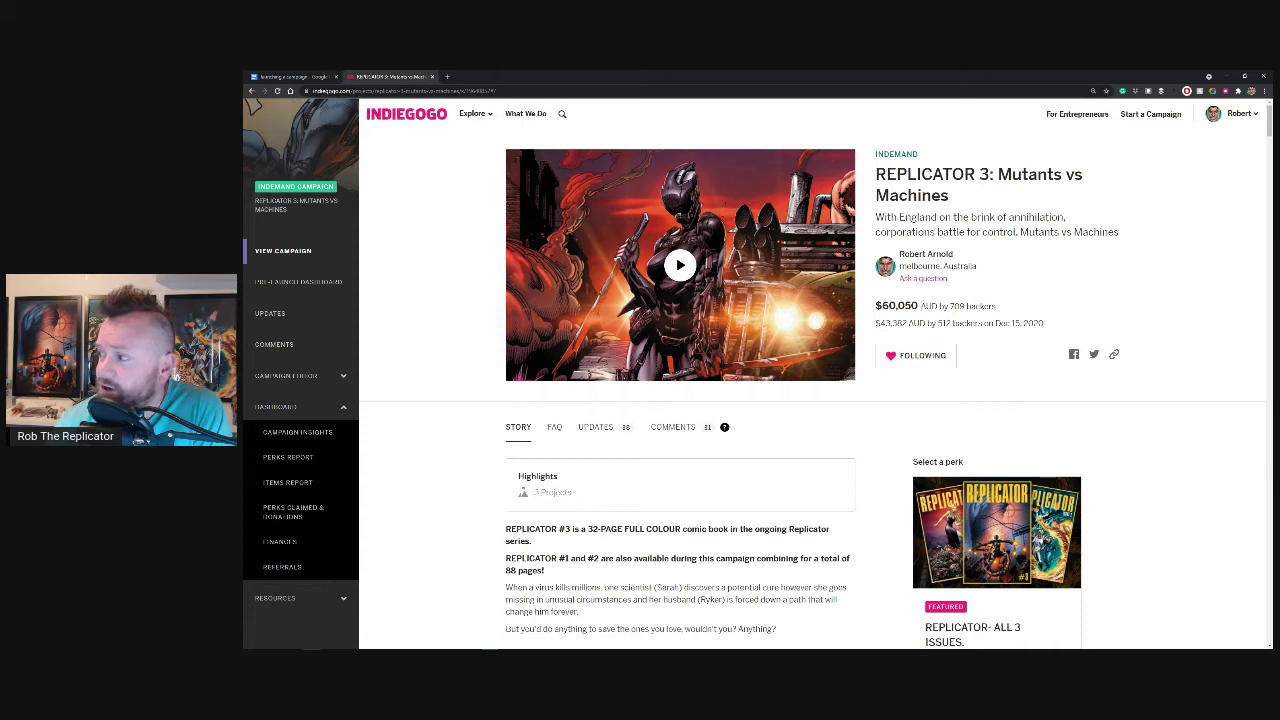
Step: Repeatedly highlight and deselect the $60,050 funding total on the campaign page
{"action": "left_click_drag", "start_coordinate": [920, 306], "coordinate": [875, 306]}
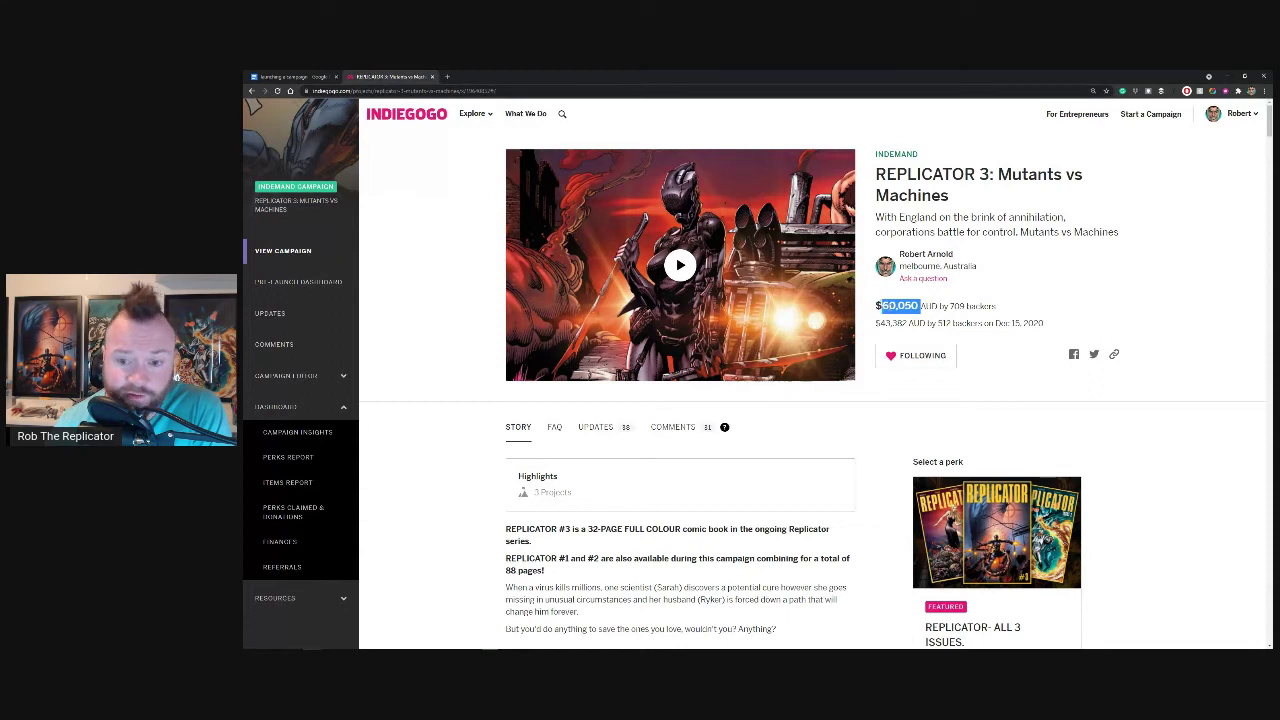
{"action": "left_click", "coordinate": [918, 306]}
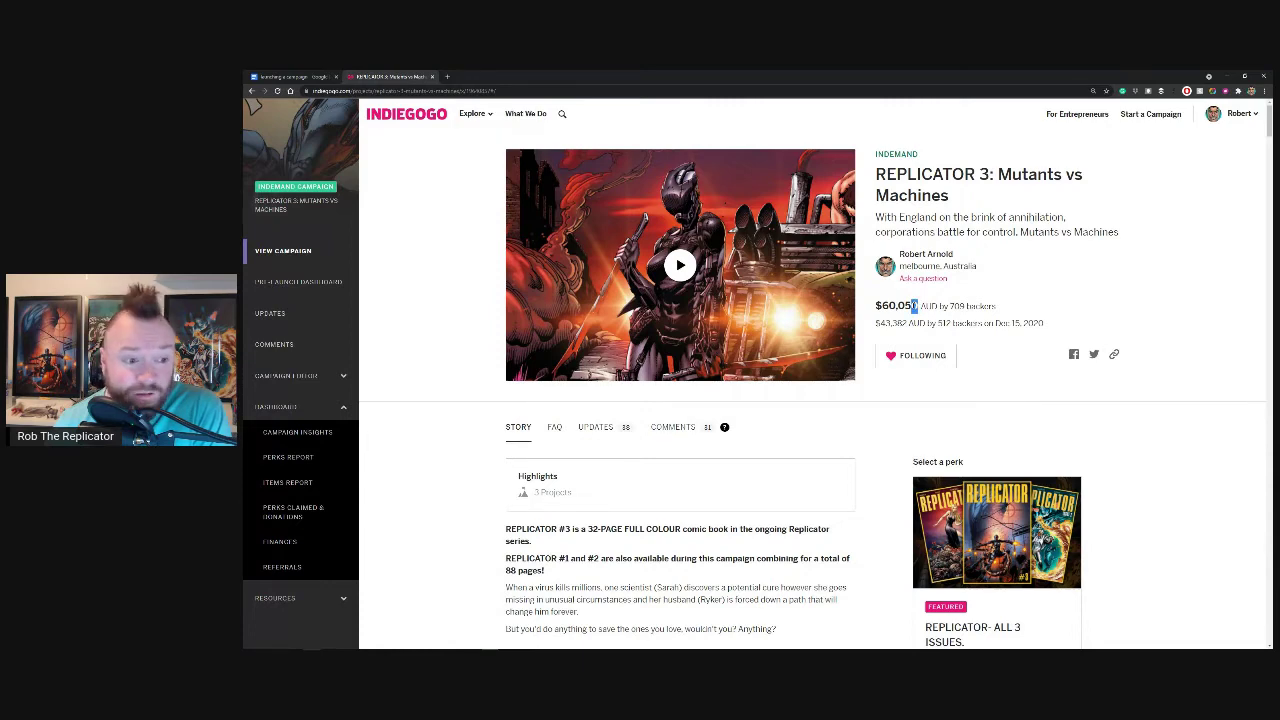
{"action": "left_click_drag", "start_coordinate": [917, 306], "coordinate": [876, 306]}
{"action": "left_click", "coordinate": [918, 306]}
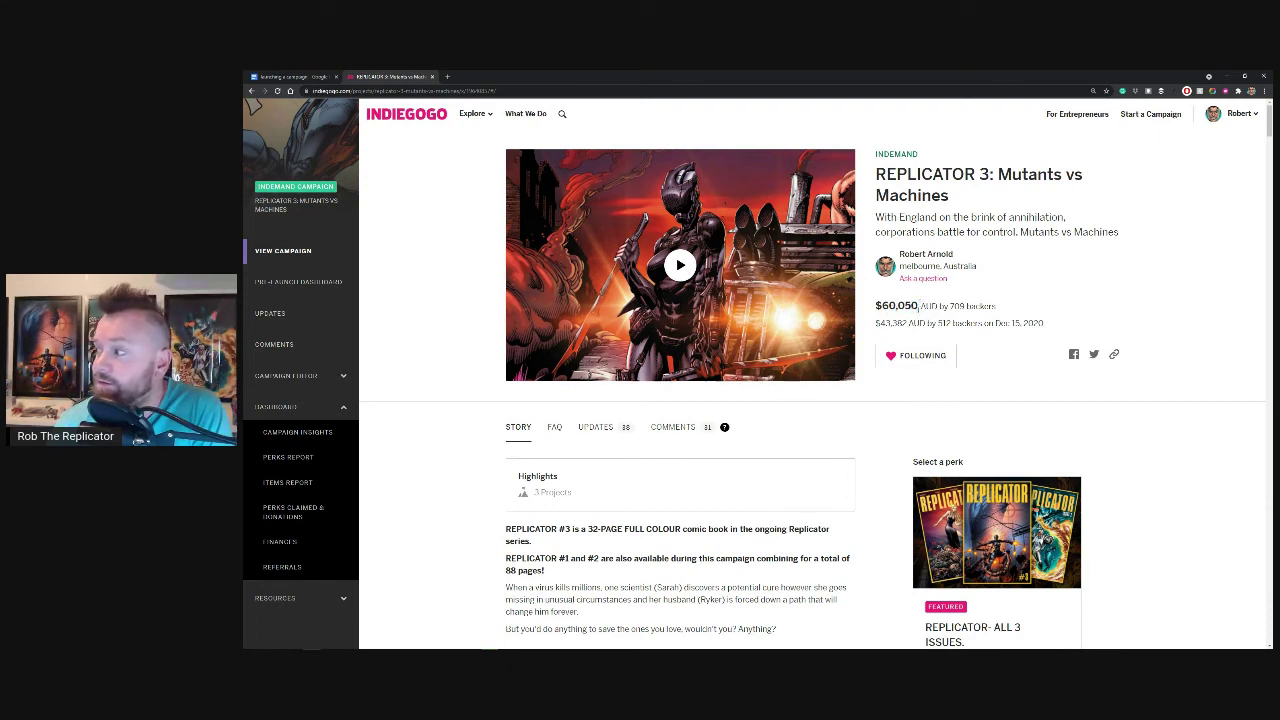
{"action": "left_click_drag", "start_coordinate": [918, 306], "coordinate": [874, 306]}
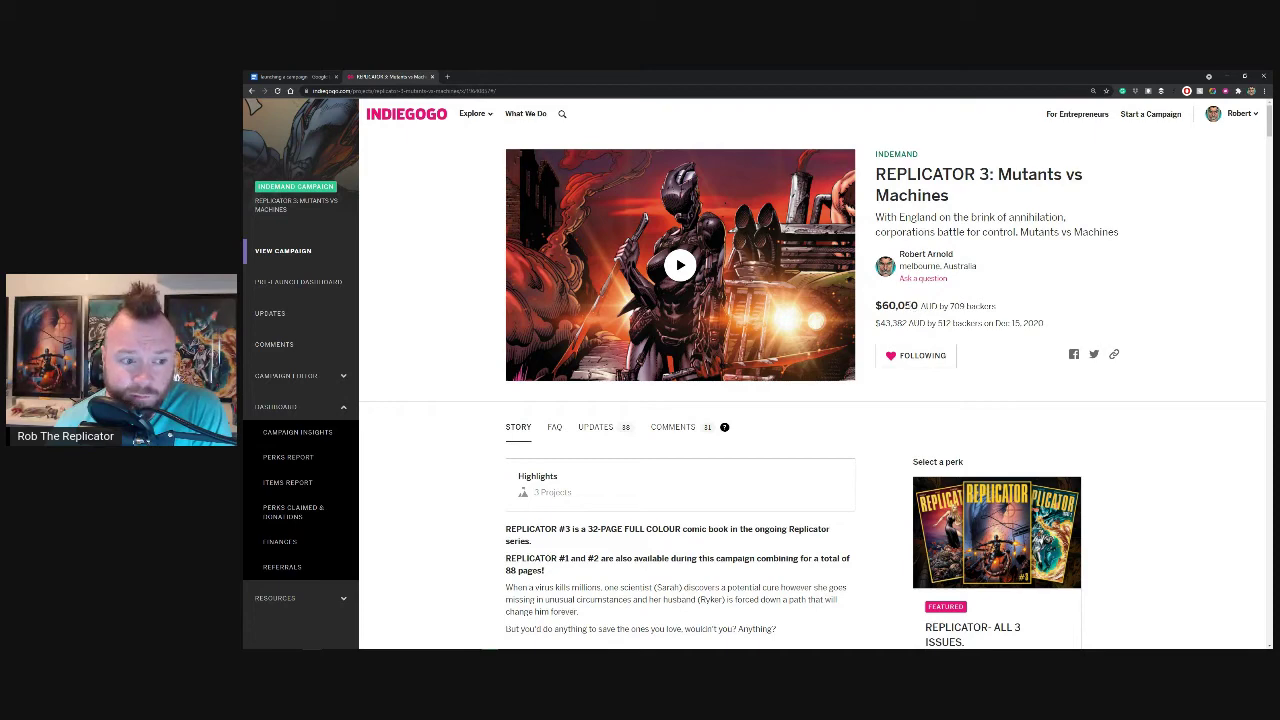
{"action": "left_click_drag", "start_coordinate": [918, 306], "coordinate": [875, 306]}
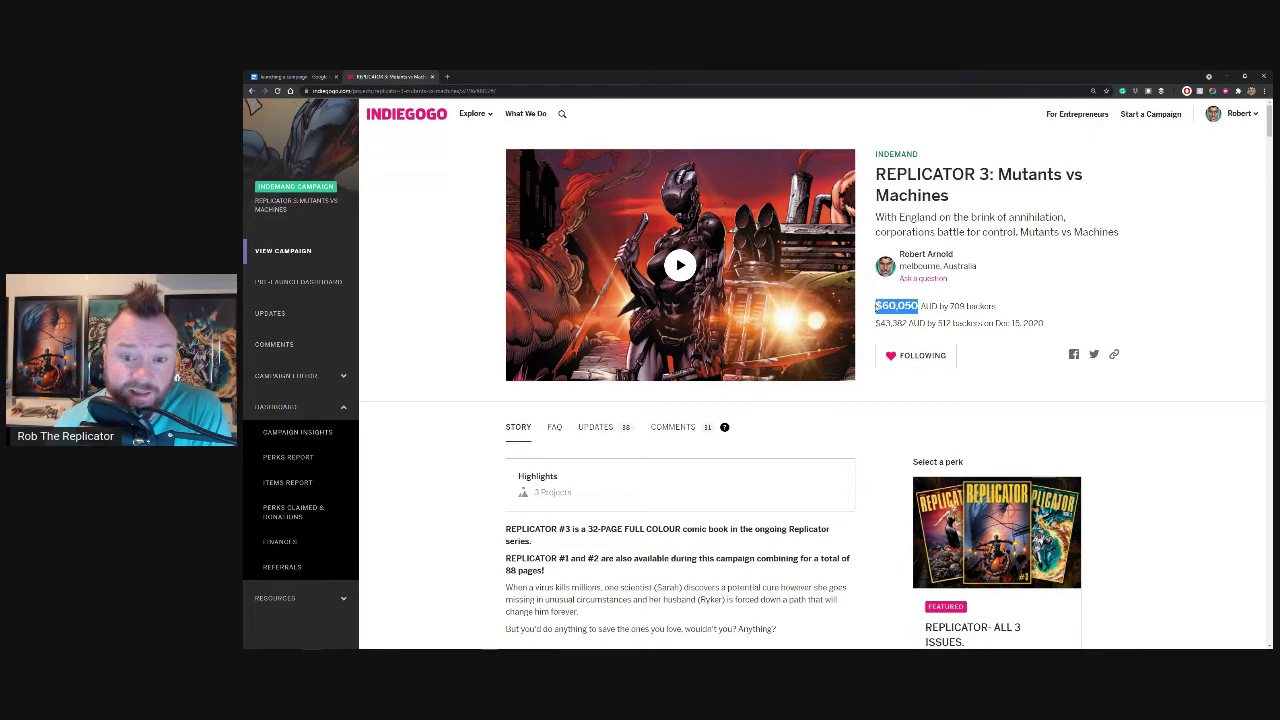
{"action": "left_click", "coordinate": [384, 414]}
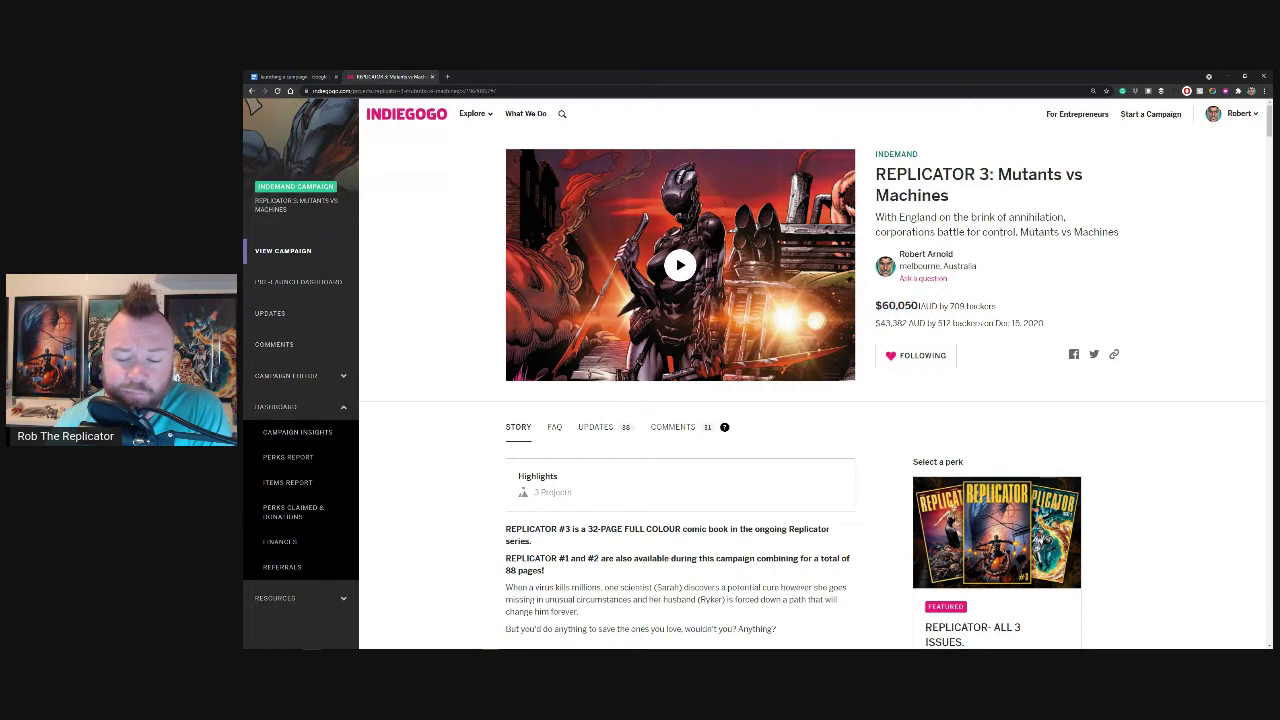
{"action": "left_click_drag", "start_coordinate": [918, 306], "coordinate": [875, 306]}
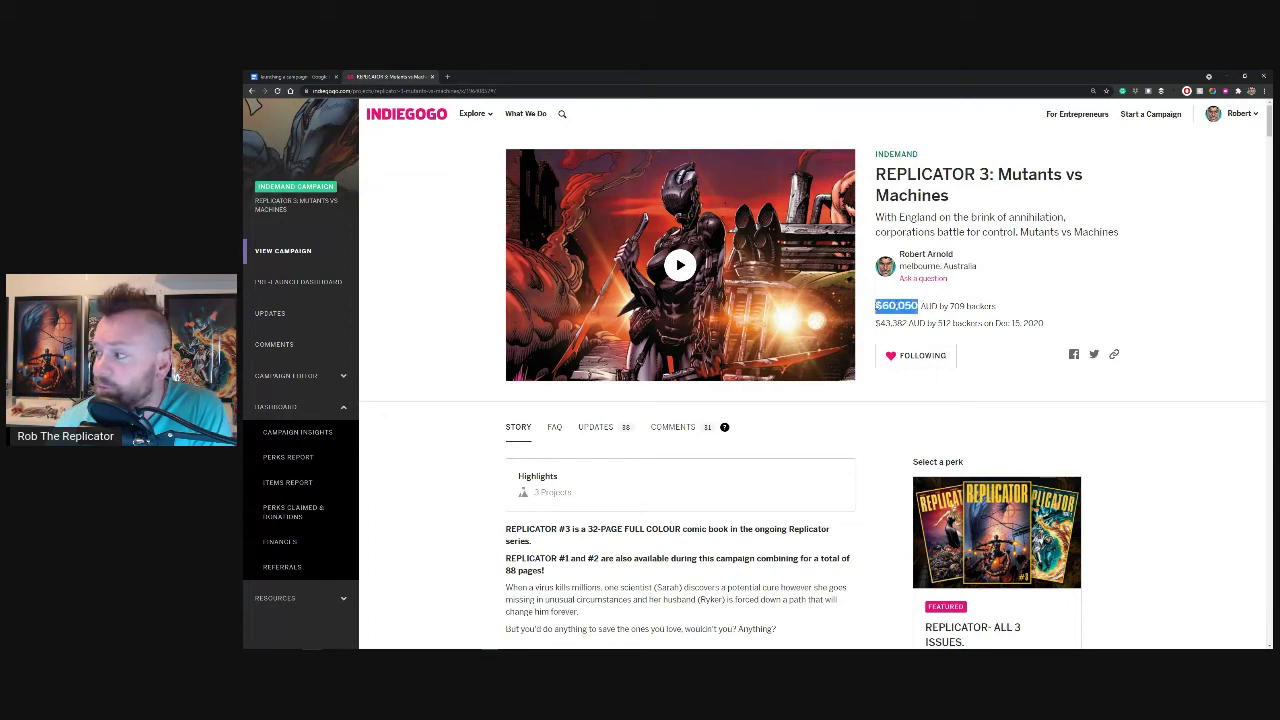
{"action": "left_click", "coordinate": [876, 306]}
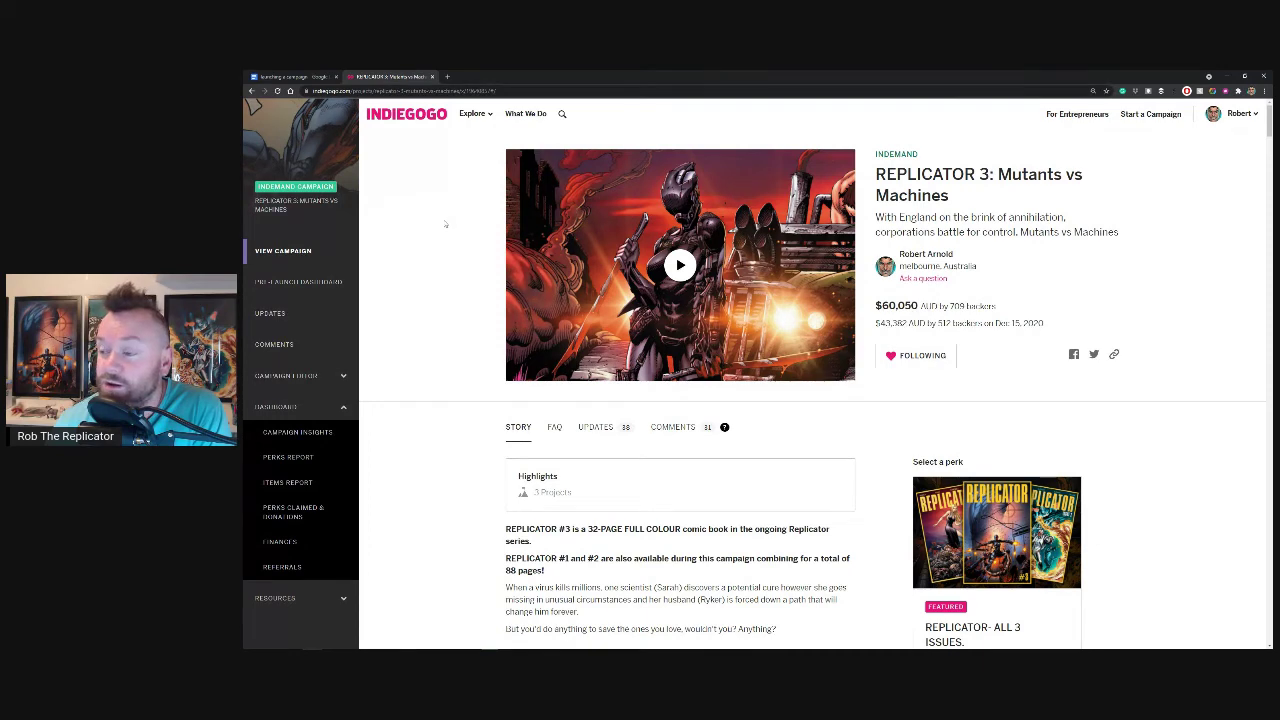
Step: Return to the launching a campaign document with the caret after Shipping
{"action": "left_click", "coordinate": [292, 76]}
{"action": "left_click", "coordinate": [571, 442]}
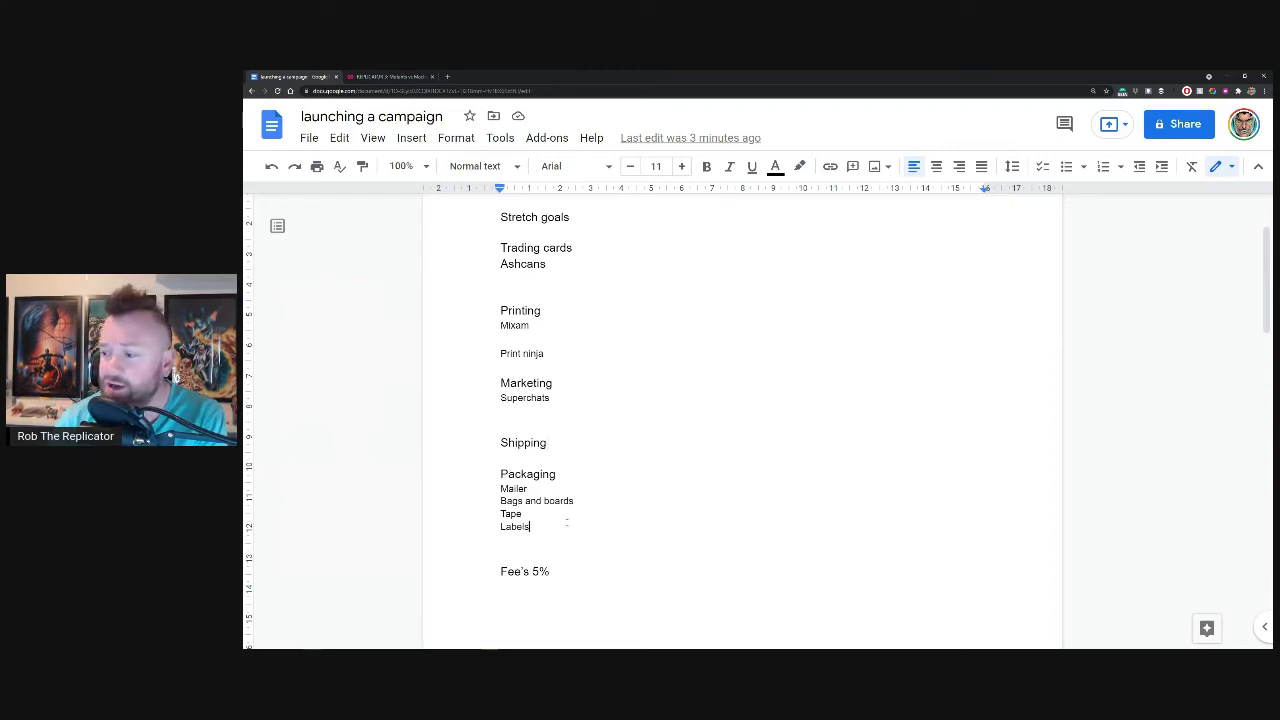
{"action": "left_click_drag", "start_coordinate": [567, 521], "coordinate": [488, 474]}
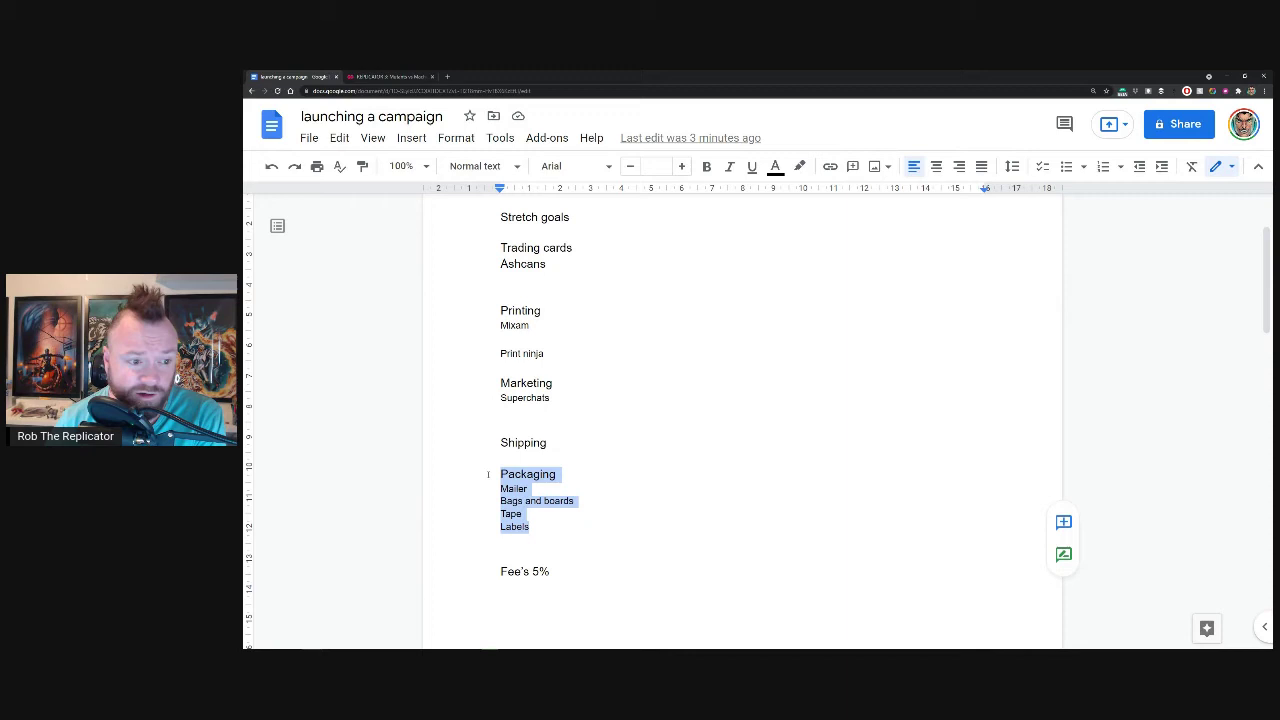
{"action": "left_click", "coordinate": [488, 474]}
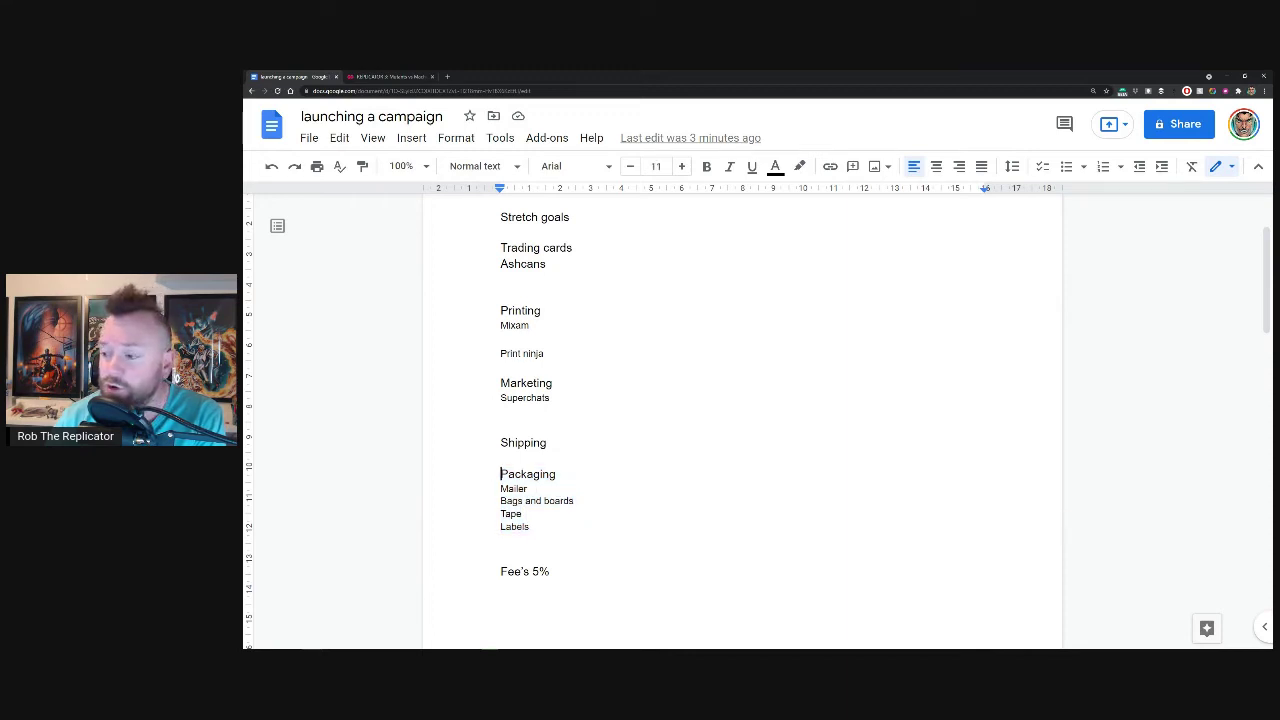
{"action": "double_click", "coordinate": [514, 488]}
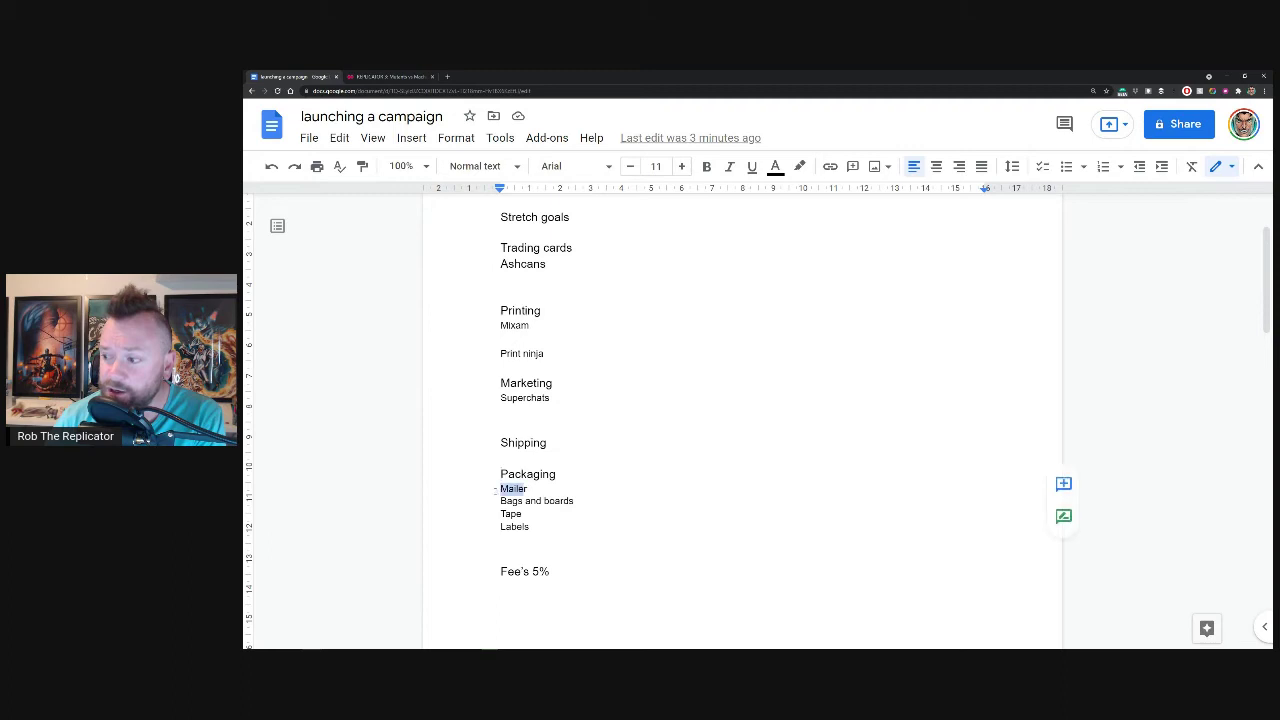
{"action": "left_click_drag", "start_coordinate": [500, 499], "coordinate": [652, 509]}
{"action": "left_click", "coordinate": [540, 489]}
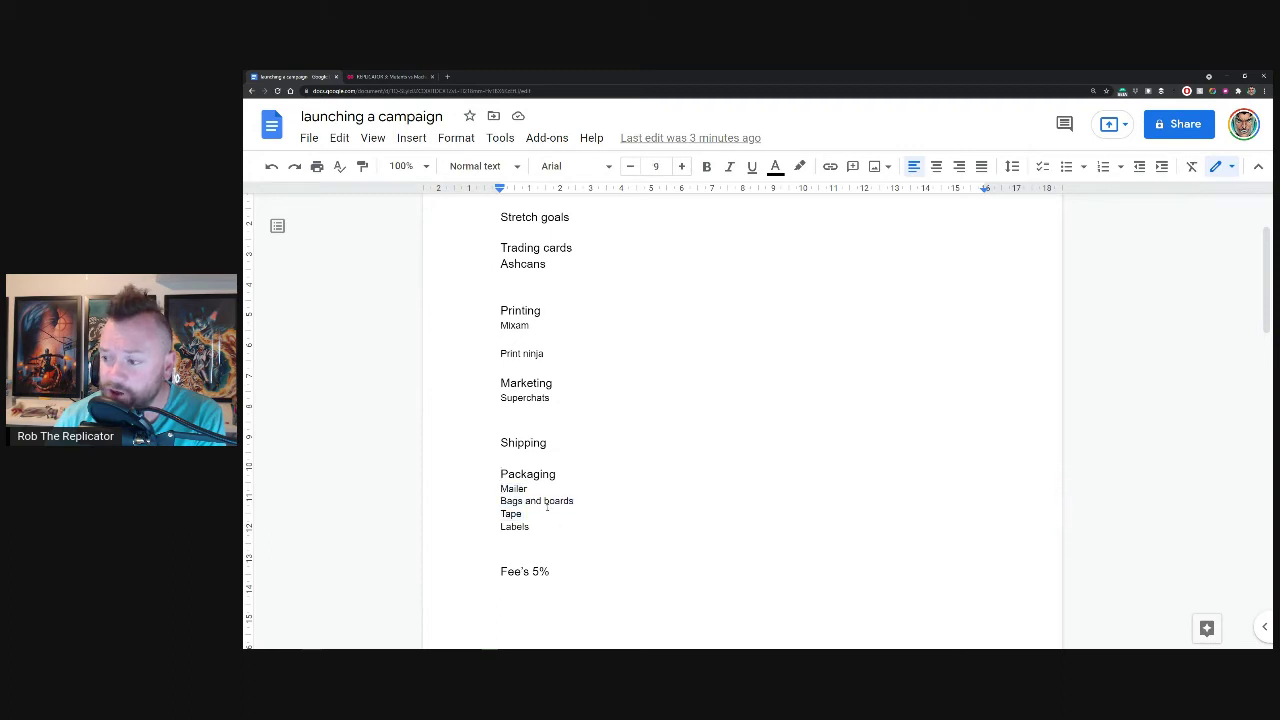
{"action": "double_click", "coordinate": [562, 501]}
{"action": "left_click", "coordinate": [501, 527]}
{"action": "left_click_drag", "start_coordinate": [501, 527], "coordinate": [472, 527]}
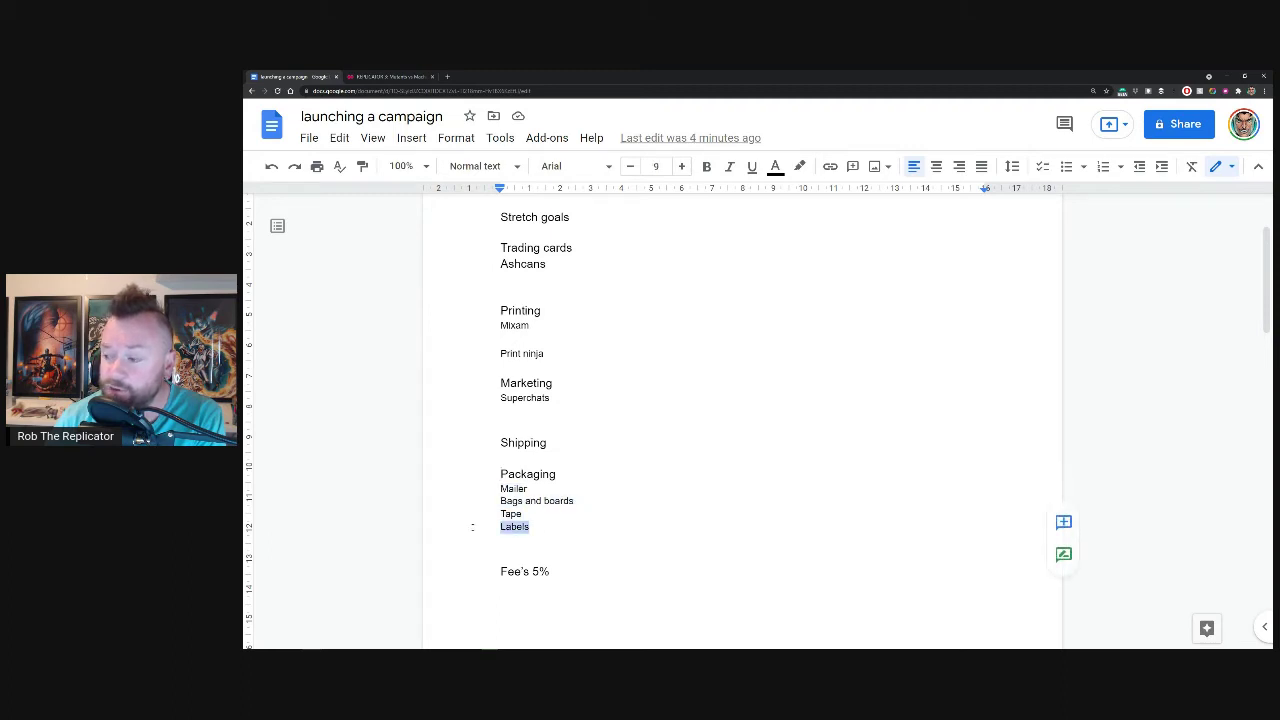
{"action": "left_click", "coordinate": [540, 527]}
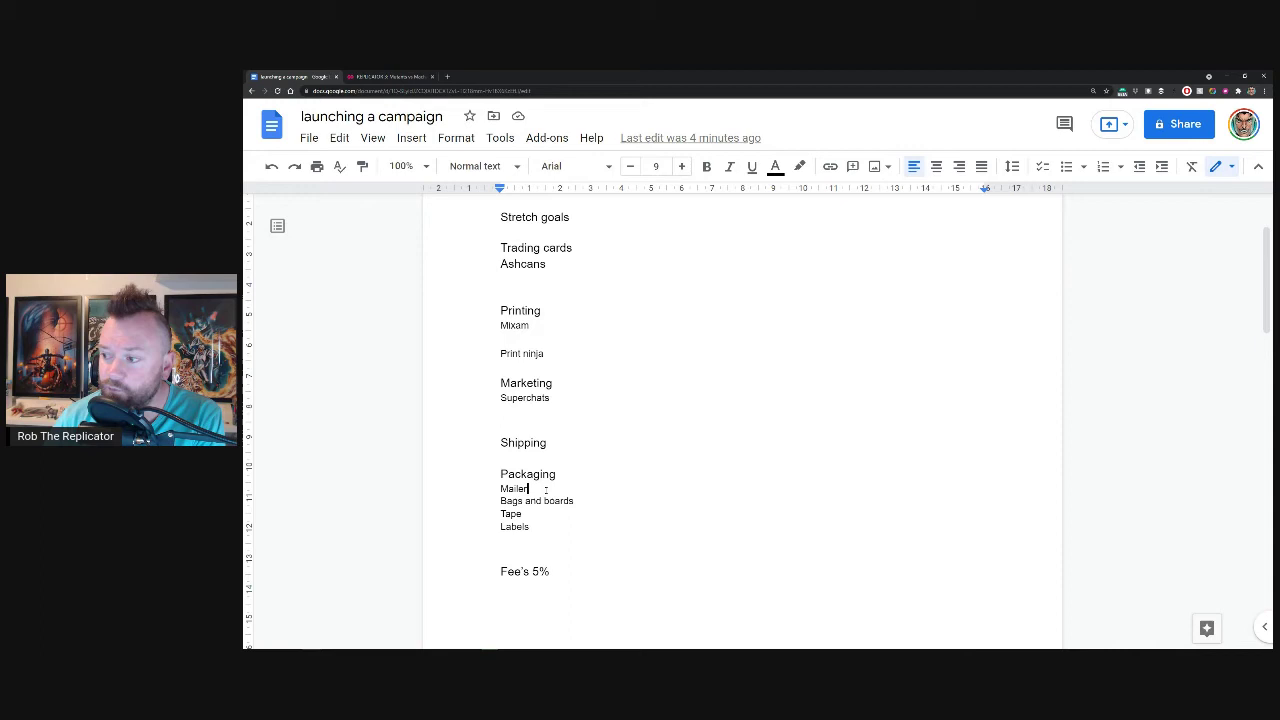
{"action": "left_click_drag", "start_coordinate": [528, 488], "coordinate": [482, 494]}
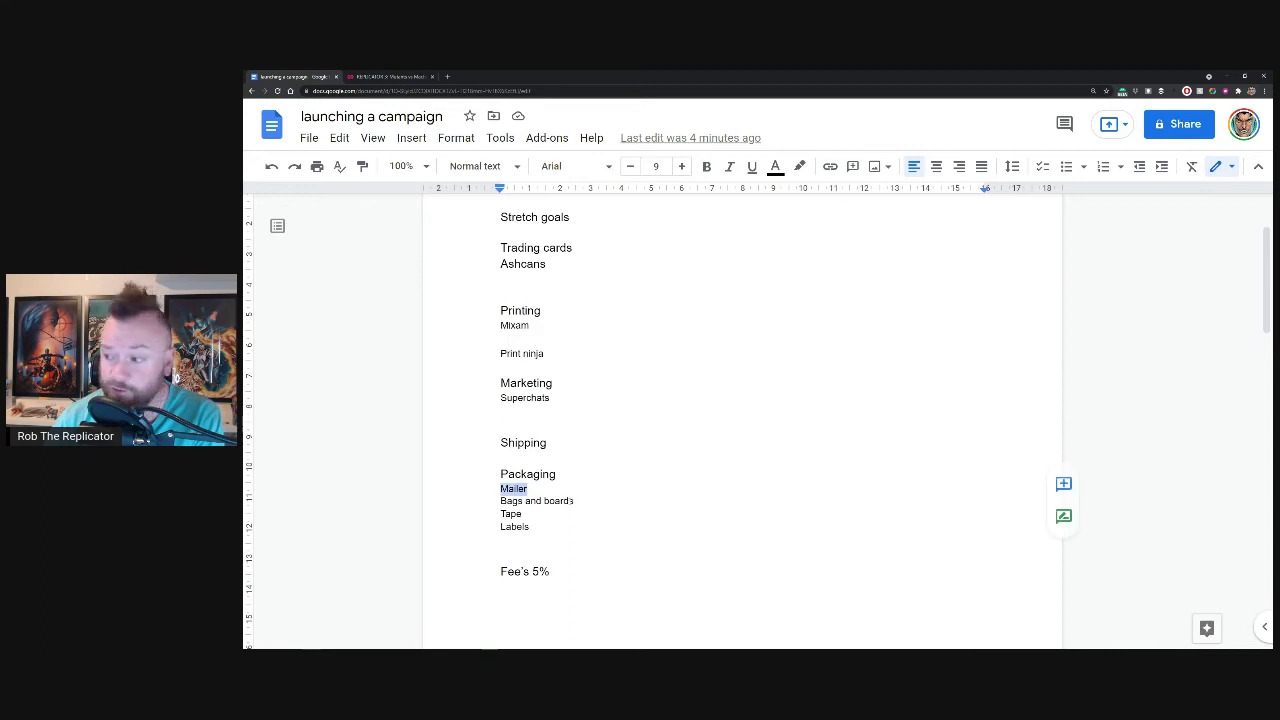
{"action": "left_click", "coordinate": [571, 501]}
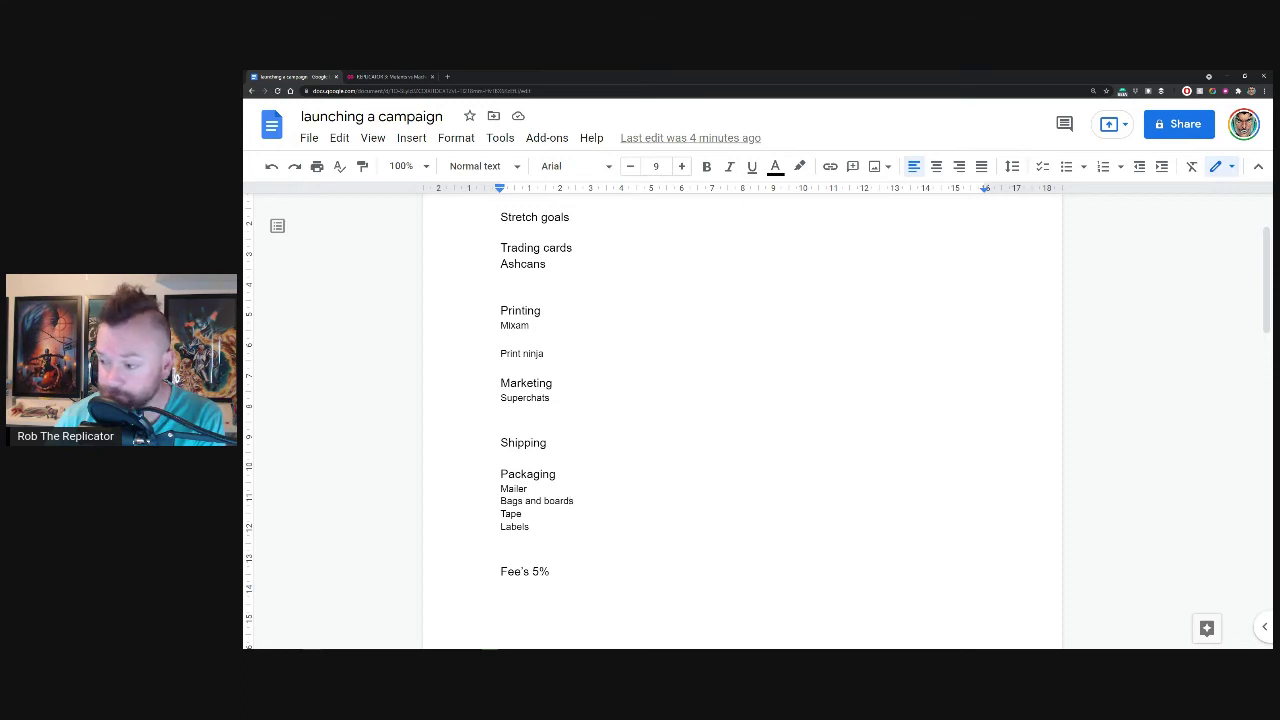
{"action": "left_click_drag", "start_coordinate": [528, 488], "coordinate": [494, 492]}
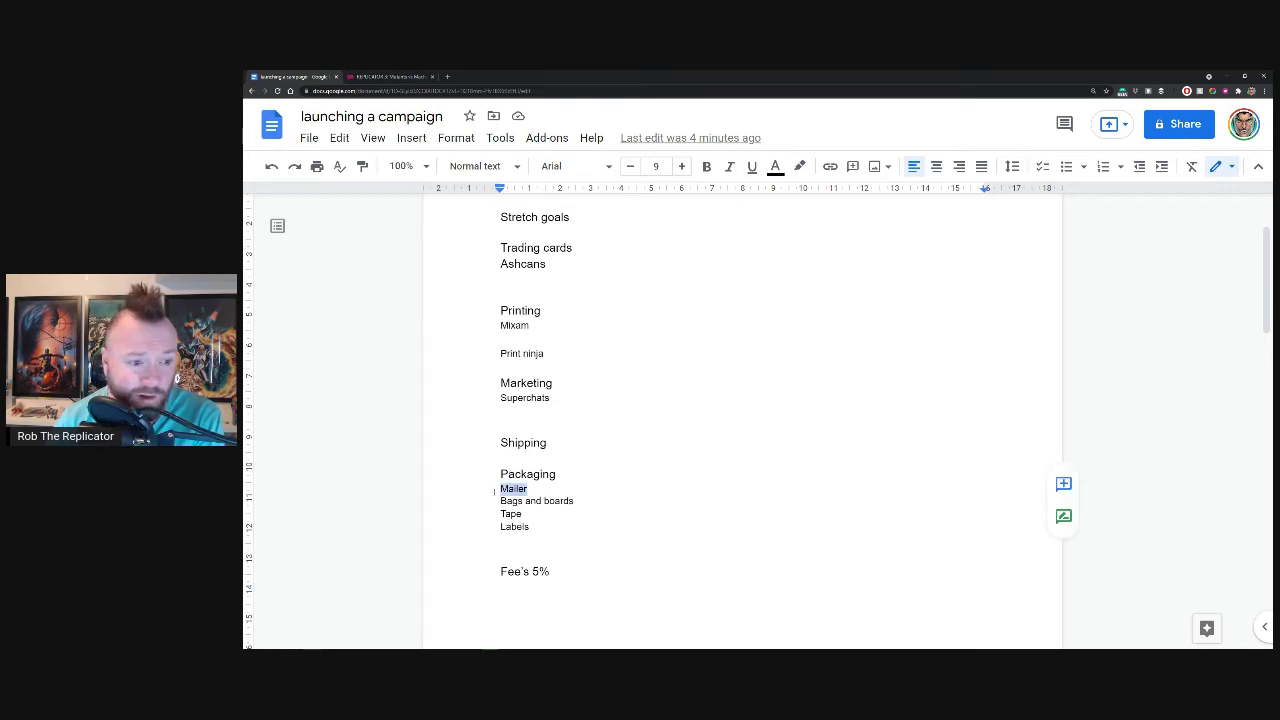
{"action": "left_click", "coordinate": [537, 501]}
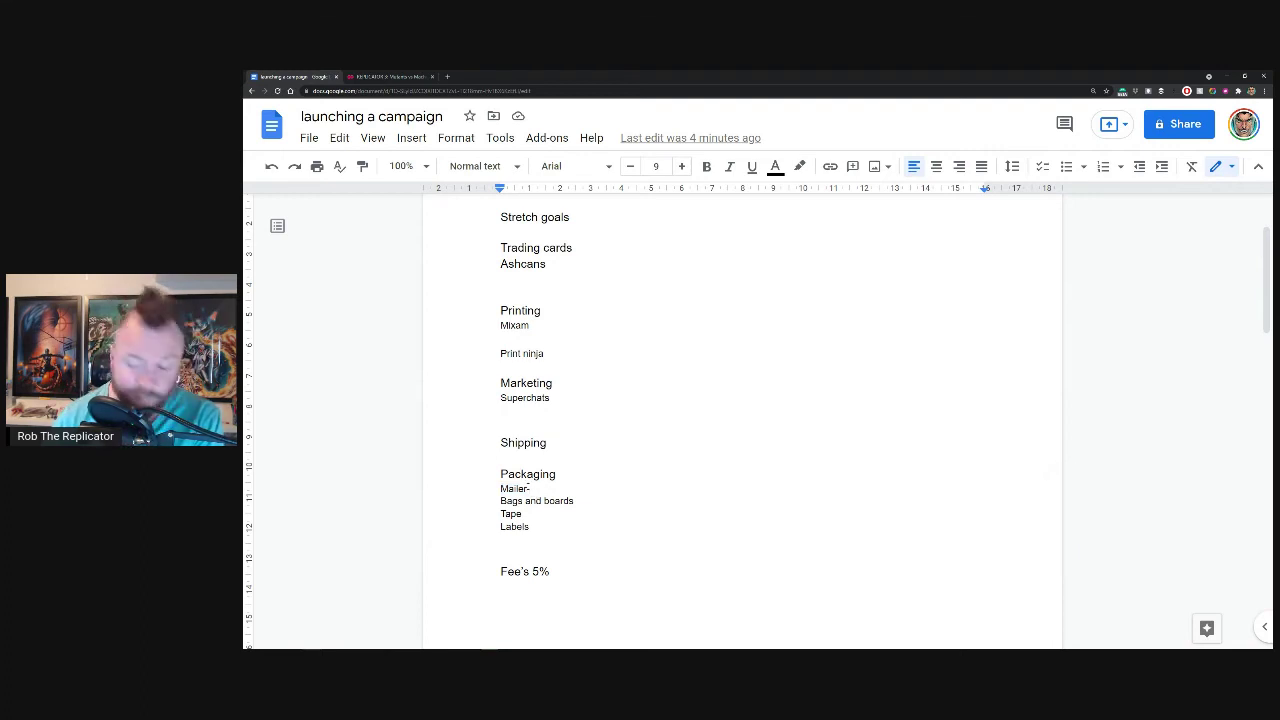
{"action": "left_click_drag", "start_coordinate": [529, 527], "coordinate": [497, 490]}
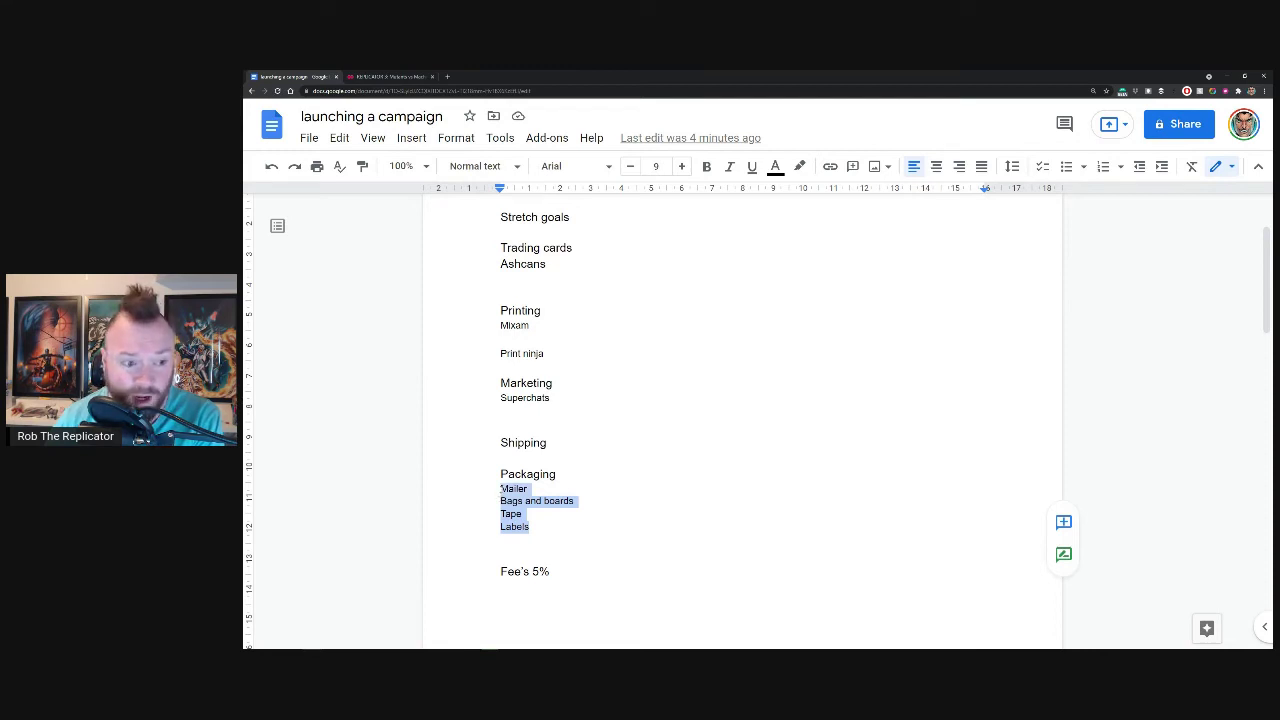
{"action": "left_click", "coordinate": [566, 536]}
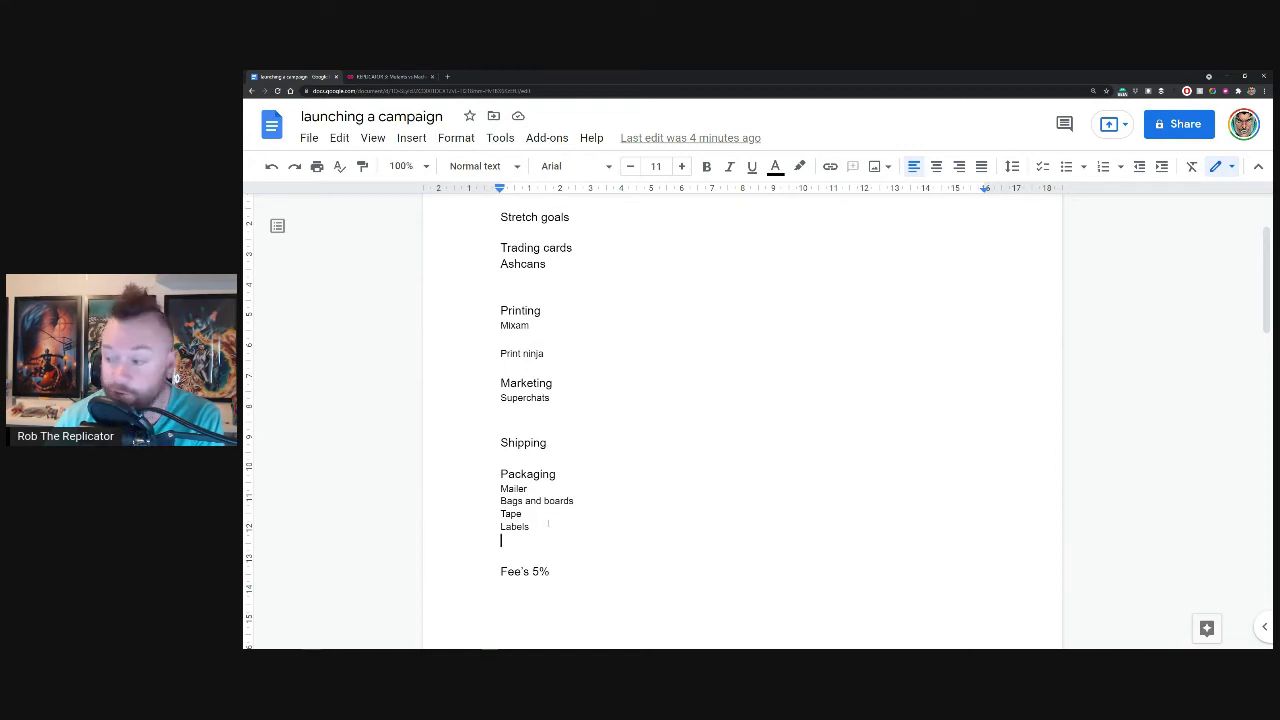
{"action": "double_click", "coordinate": [514, 488]}
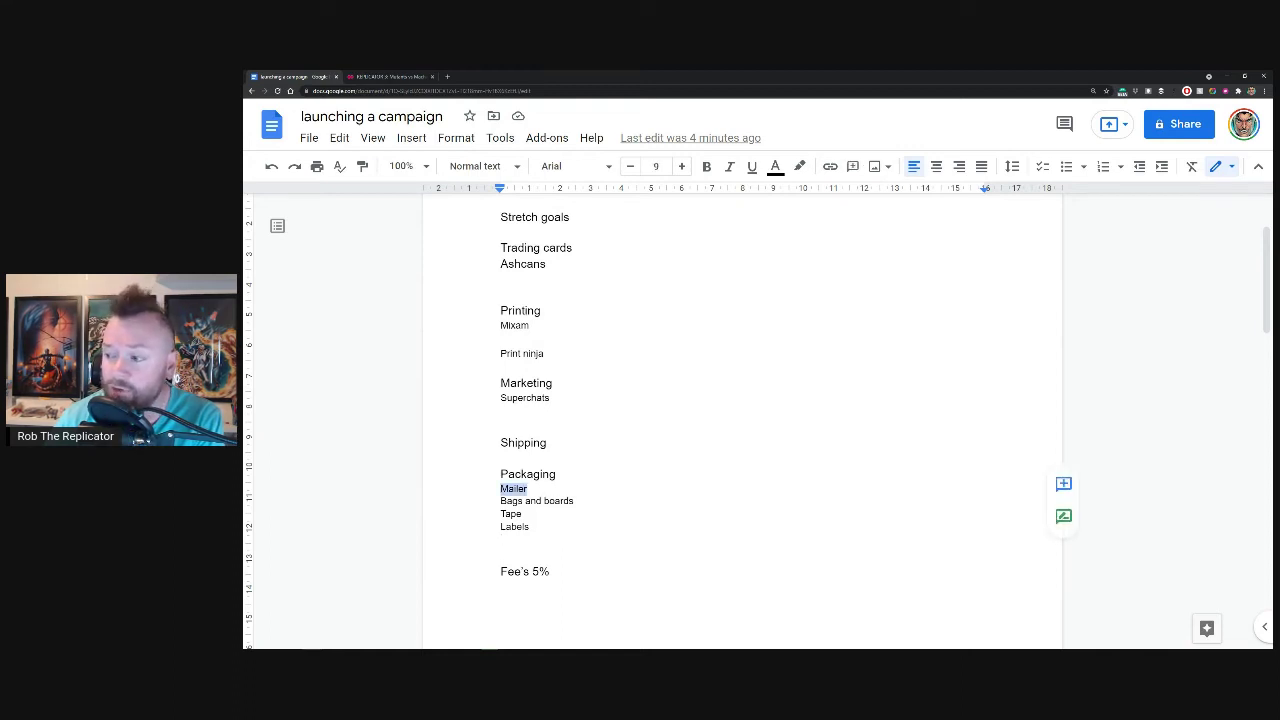
{"action": "left_click_drag", "start_coordinate": [594, 500], "coordinate": [500, 501]}
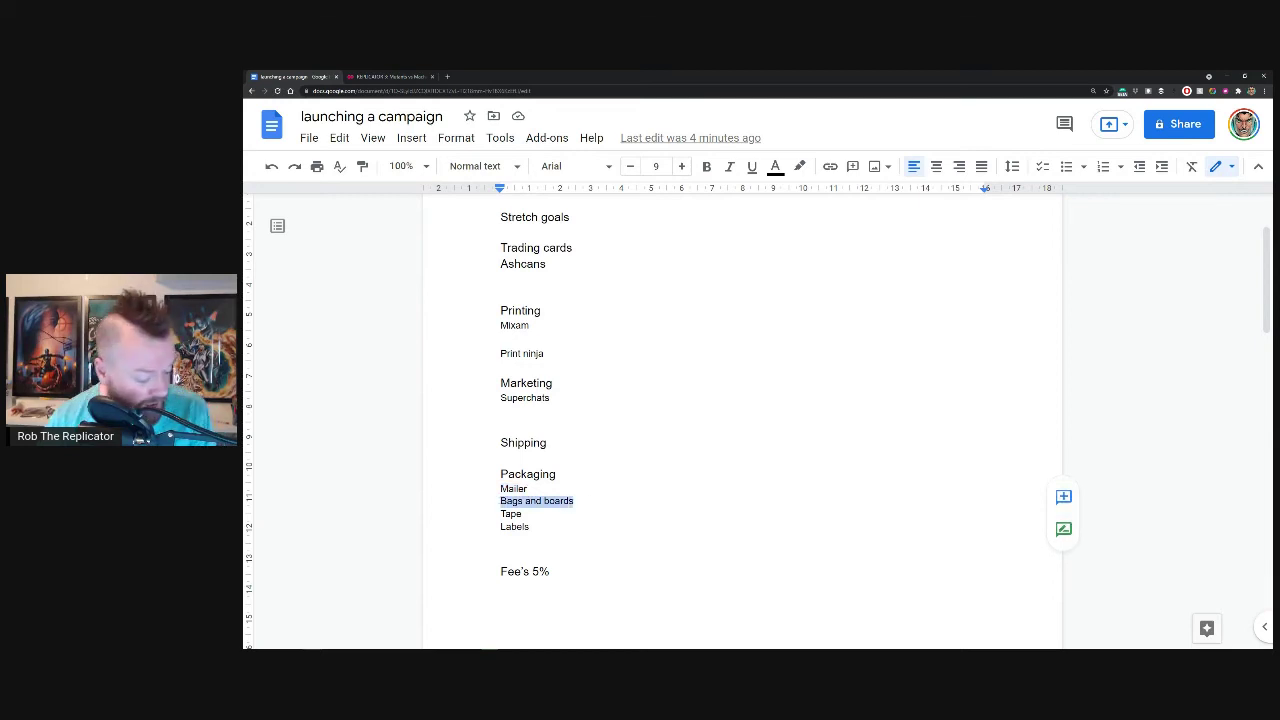
{"action": "left_click_drag", "start_coordinate": [554, 527], "coordinate": [483, 527]}
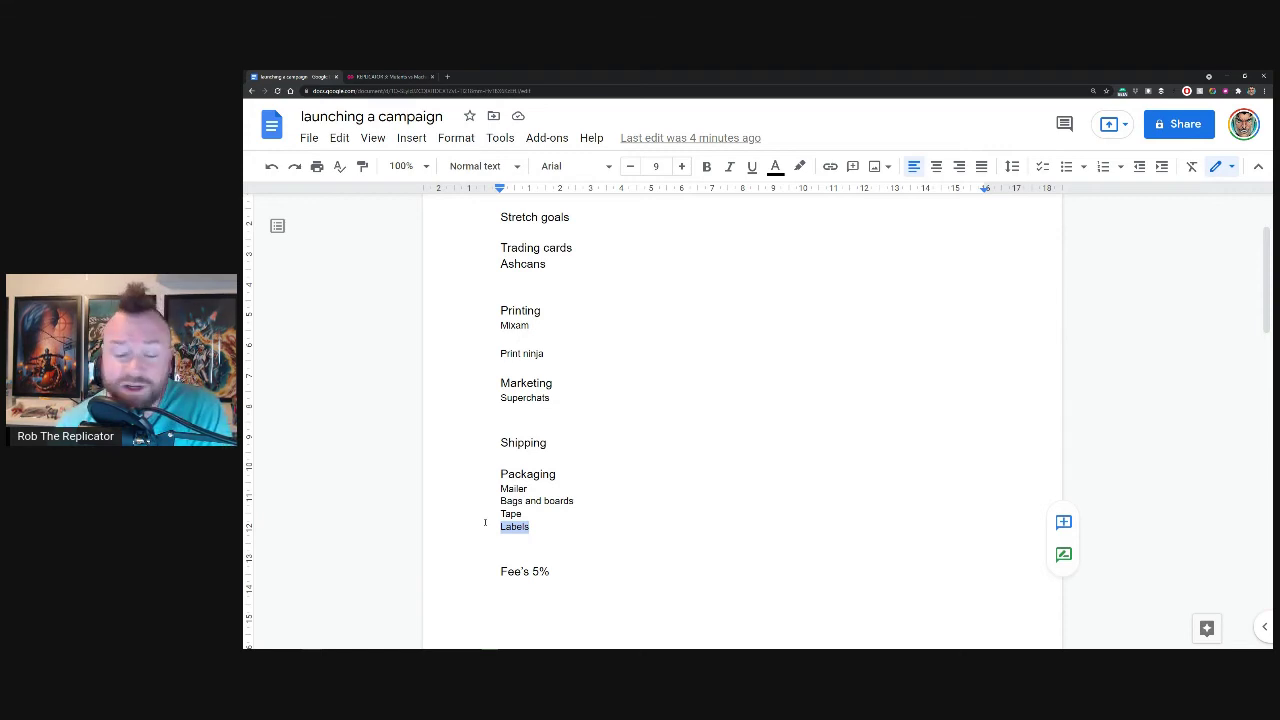
{"action": "key", "text": "Right"}
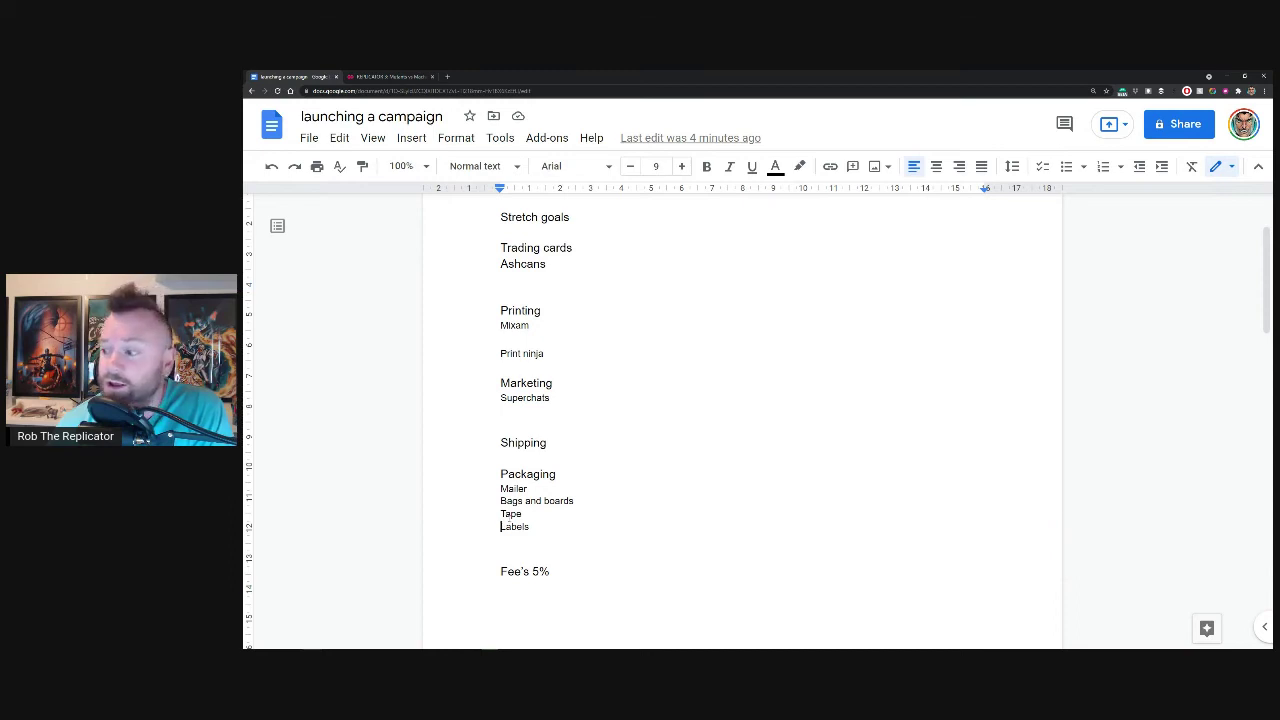
{"action": "left_click_drag", "start_coordinate": [525, 514], "coordinate": [498, 502]}
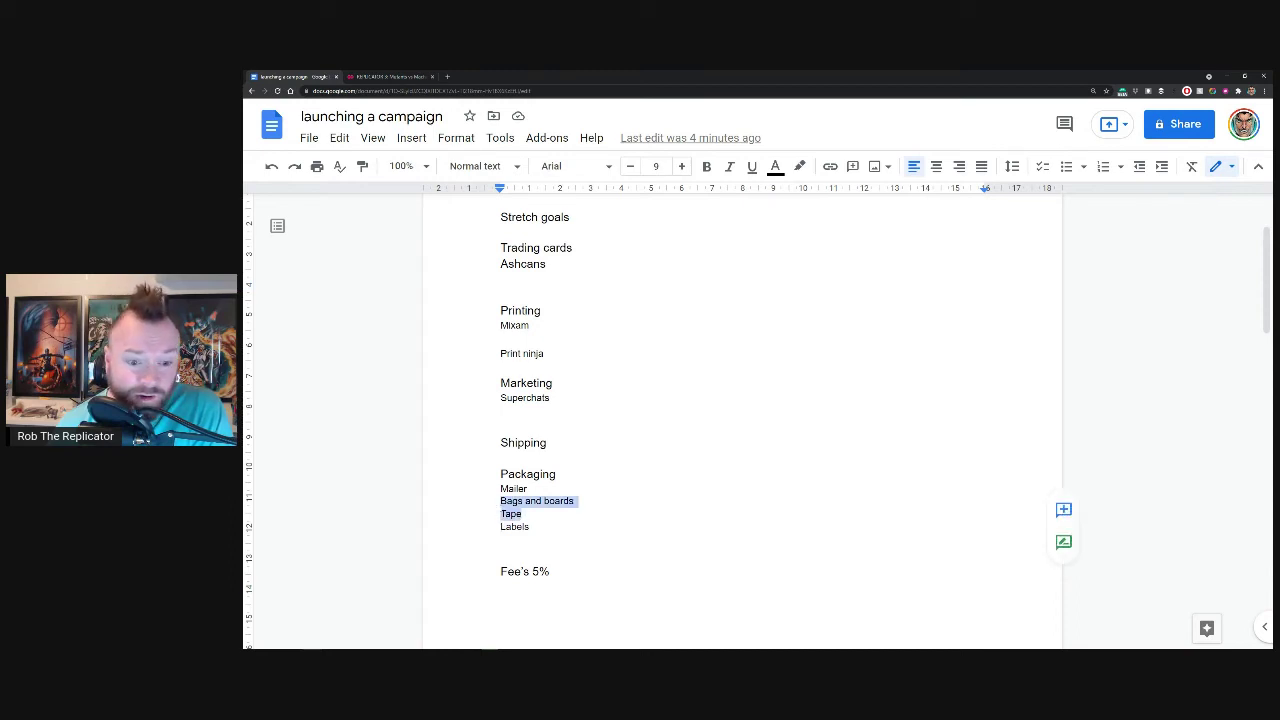
{"action": "key", "text": "Right"}
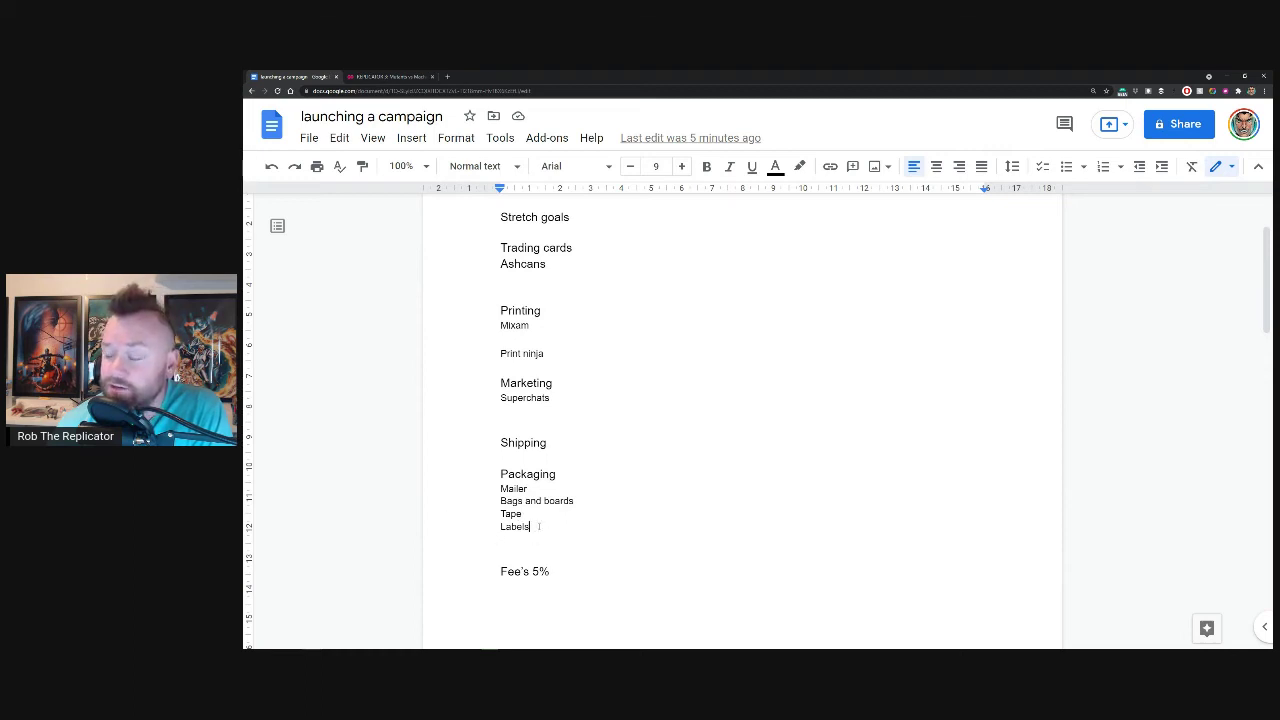
{"action": "left_click_drag", "start_coordinate": [541, 528], "coordinate": [495, 490]}
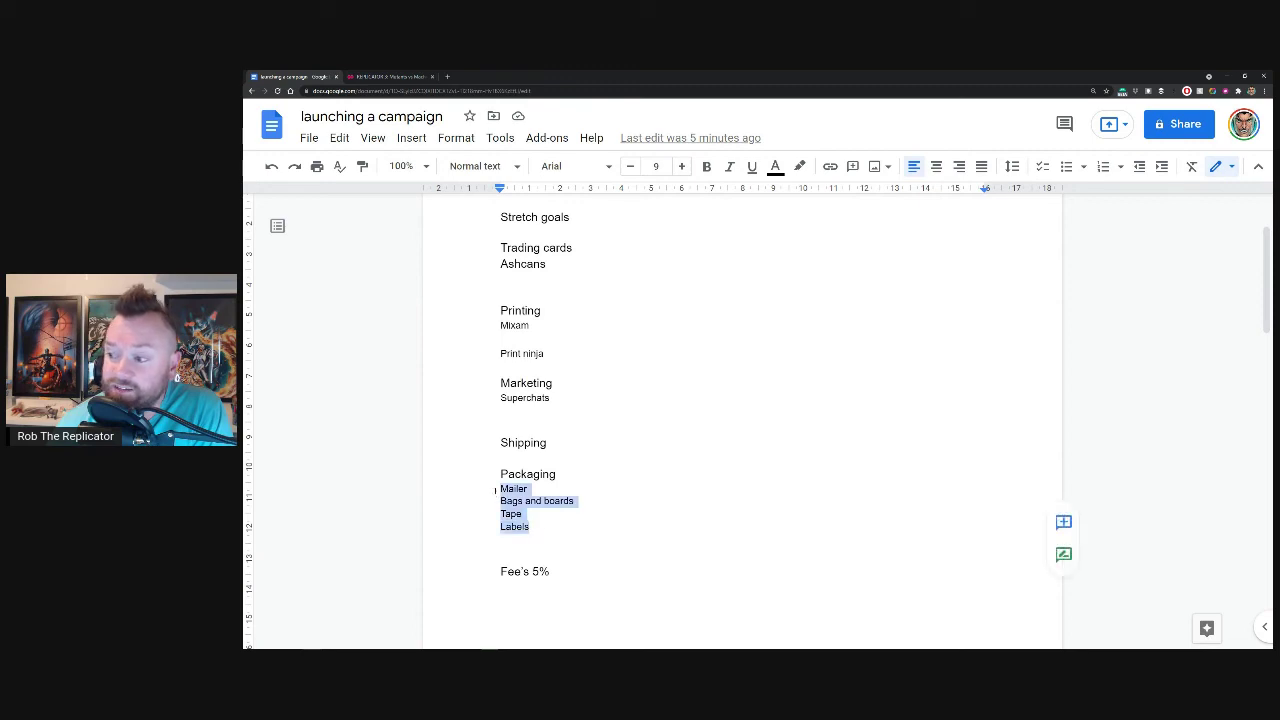
Step: Add a colon after Labels in the packaging list
{"action": "left_click", "coordinate": [537, 538]}
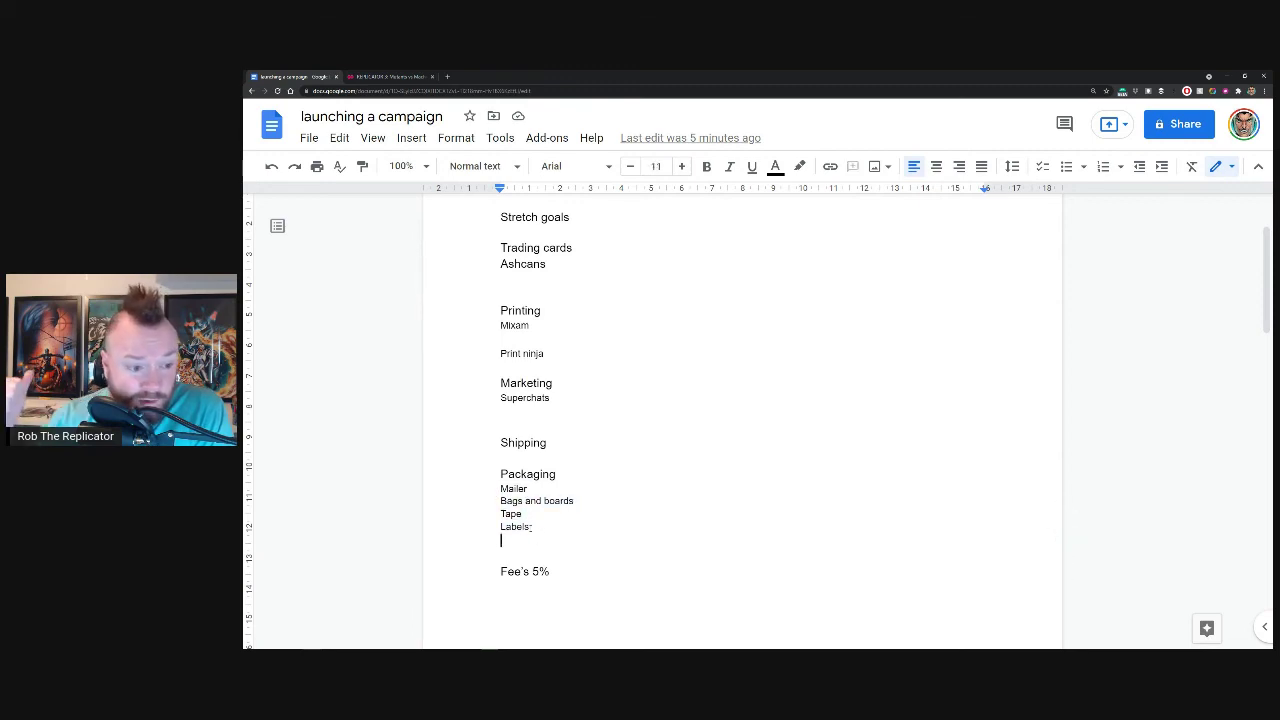
{"action": "left_click", "coordinate": [531, 527]}
{"action": "type", "text": ":"}
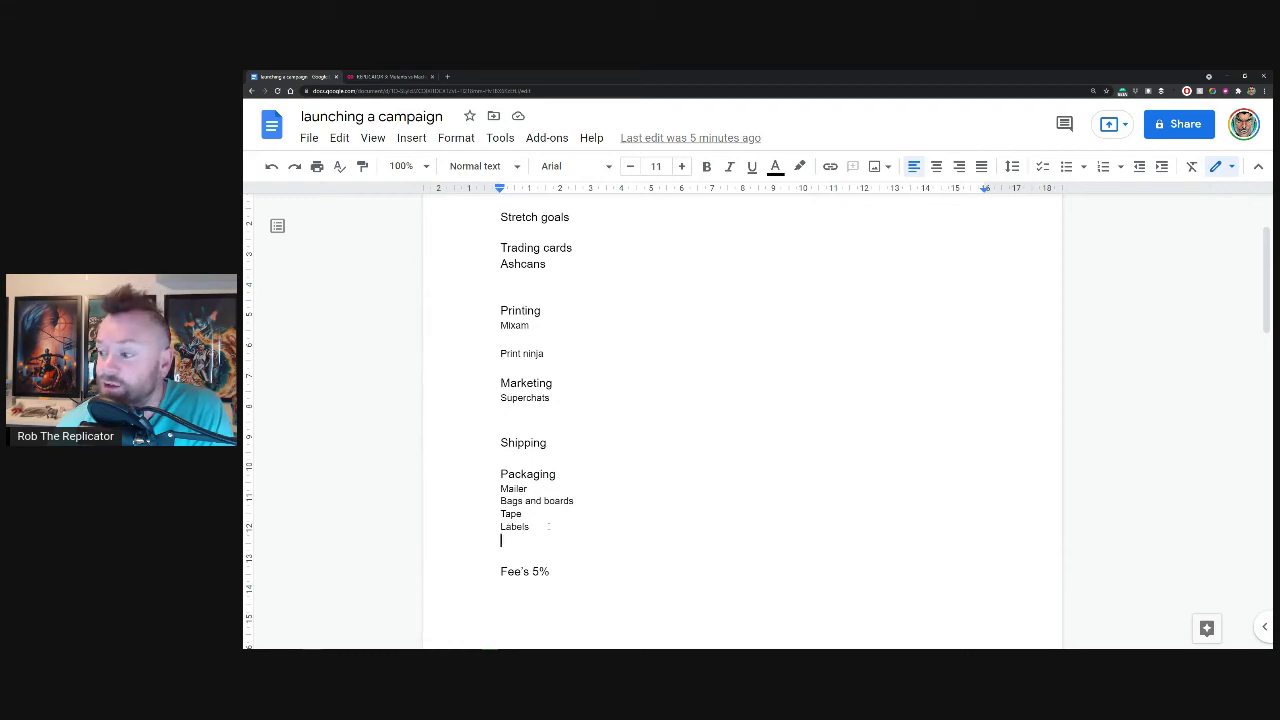
{"action": "mouse_move", "coordinate": [548, 526]}
{"action": "left_mouse_down"}
{"action": "mouse_move", "coordinate": [501, 474]}
{"action": "mouse_move", "coordinate": [503, 513]}
{"action": "mouse_move", "coordinate": [545, 527]}
{"action": "left_mouse_up"}
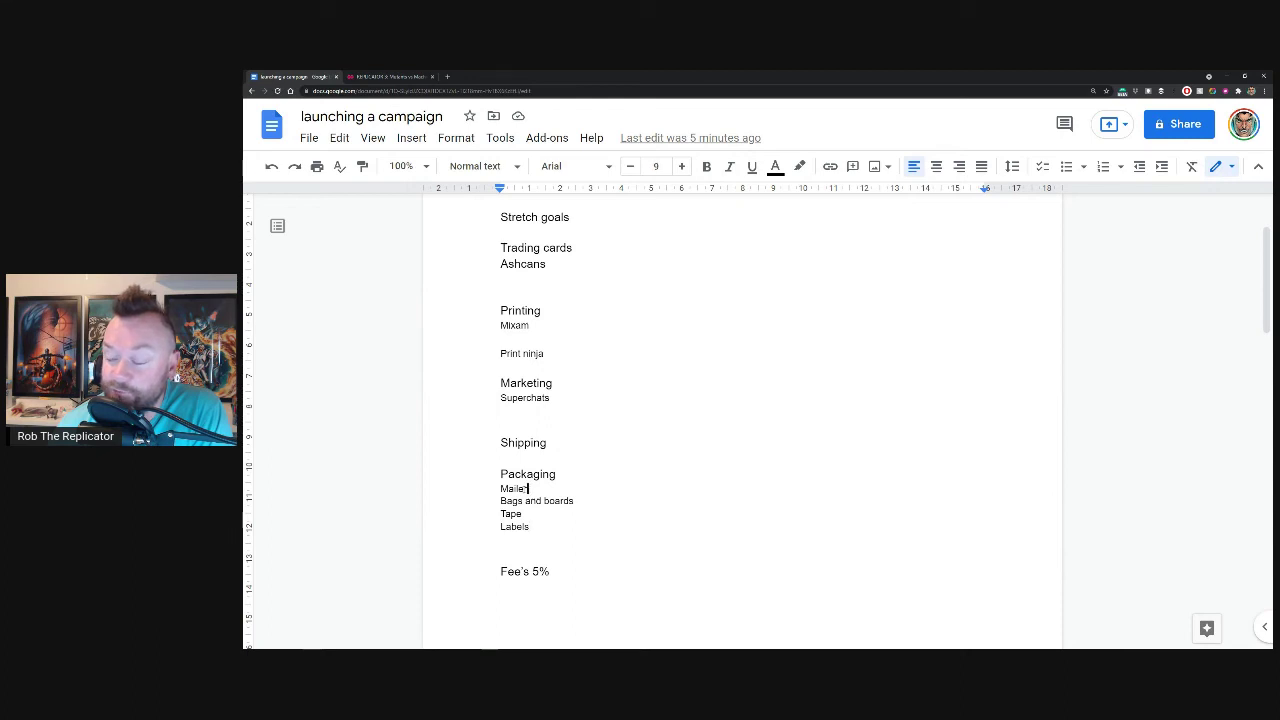
Step: Highlight the Mailer, Tape and Labels packaging items in turn
{"action": "left_click_drag", "start_coordinate": [528, 488], "coordinate": [496, 489]}
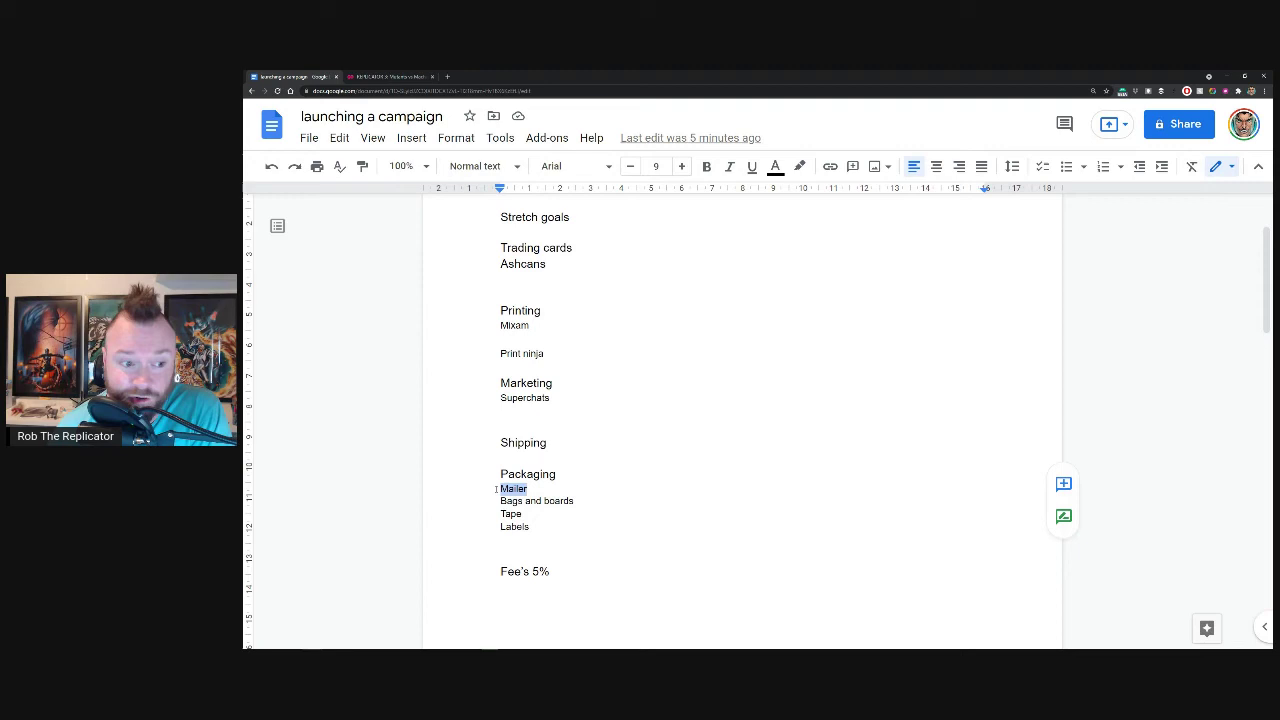
{"action": "left_click", "coordinate": [540, 489]}
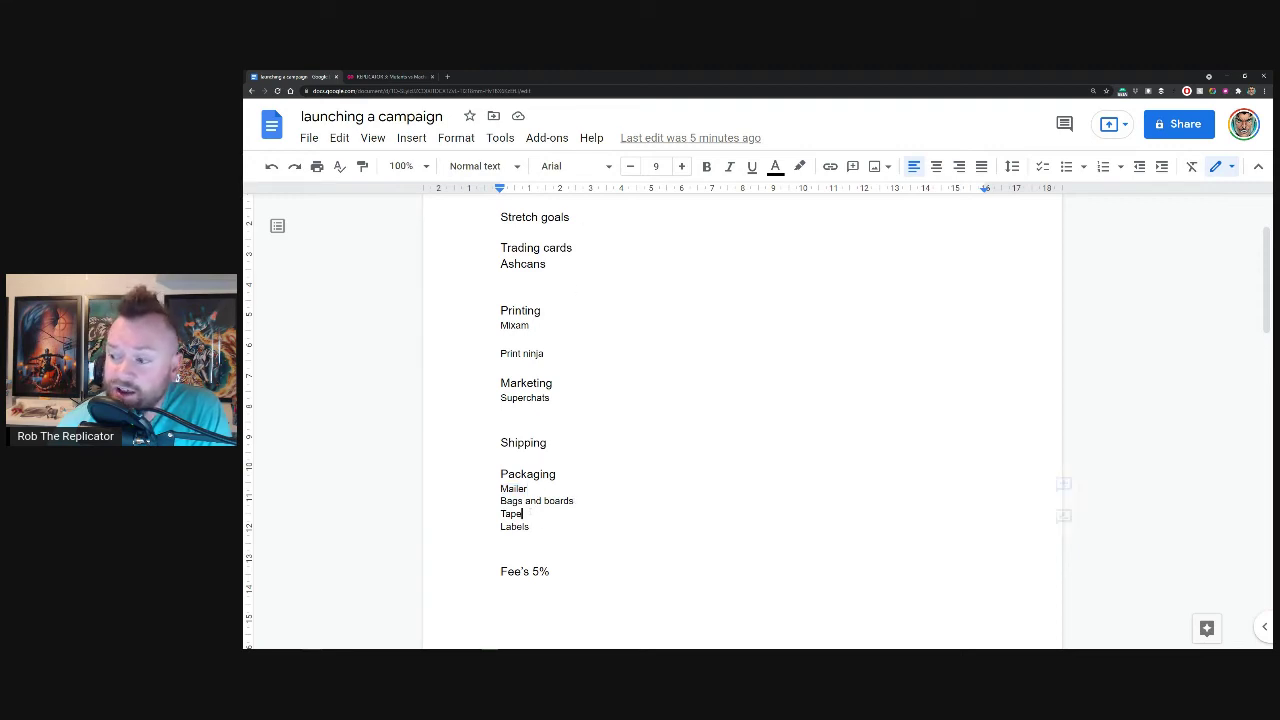
{"action": "double_click", "coordinate": [537, 514]}
{"action": "double_click", "coordinate": [540, 526]}
{"action": "left_click", "coordinate": [544, 524]}
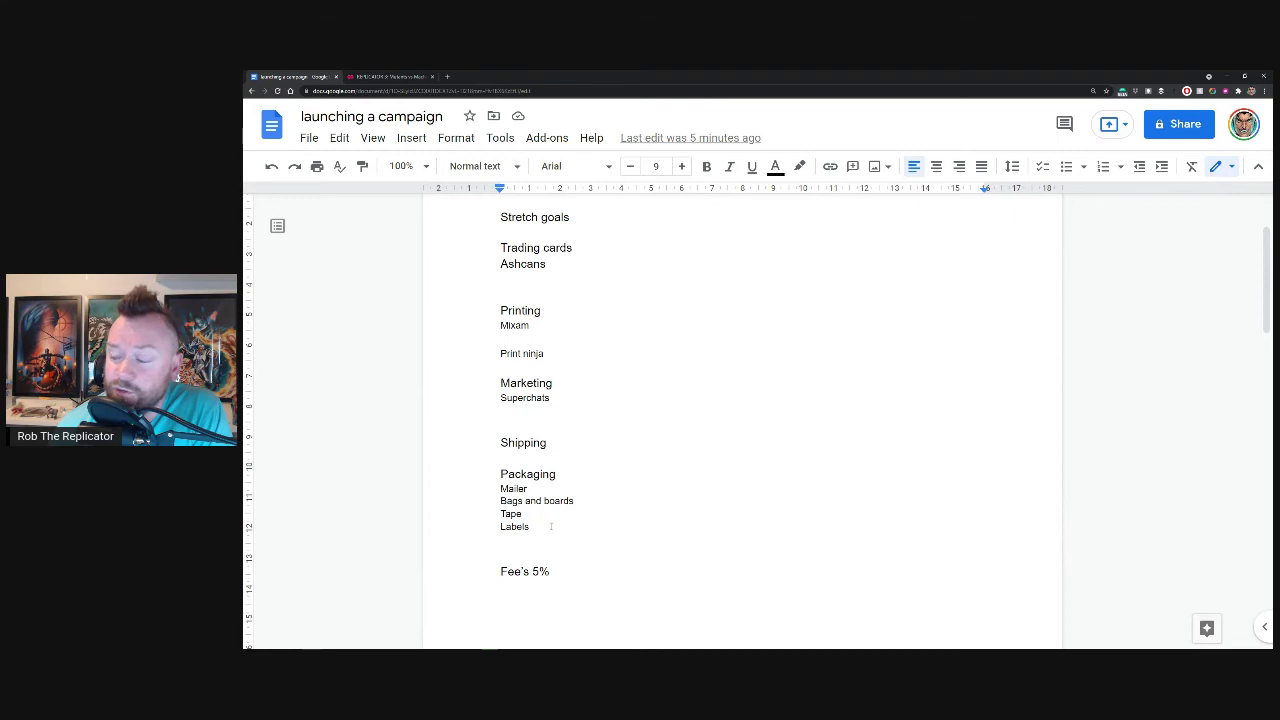
Step: Select the Shipping heading and Fee's 5% line, then switch to the Indiegogo page
{"action": "left_click_drag", "start_coordinate": [565, 535], "coordinate": [548, 442]}
{"action": "left_click", "coordinate": [540, 457]}
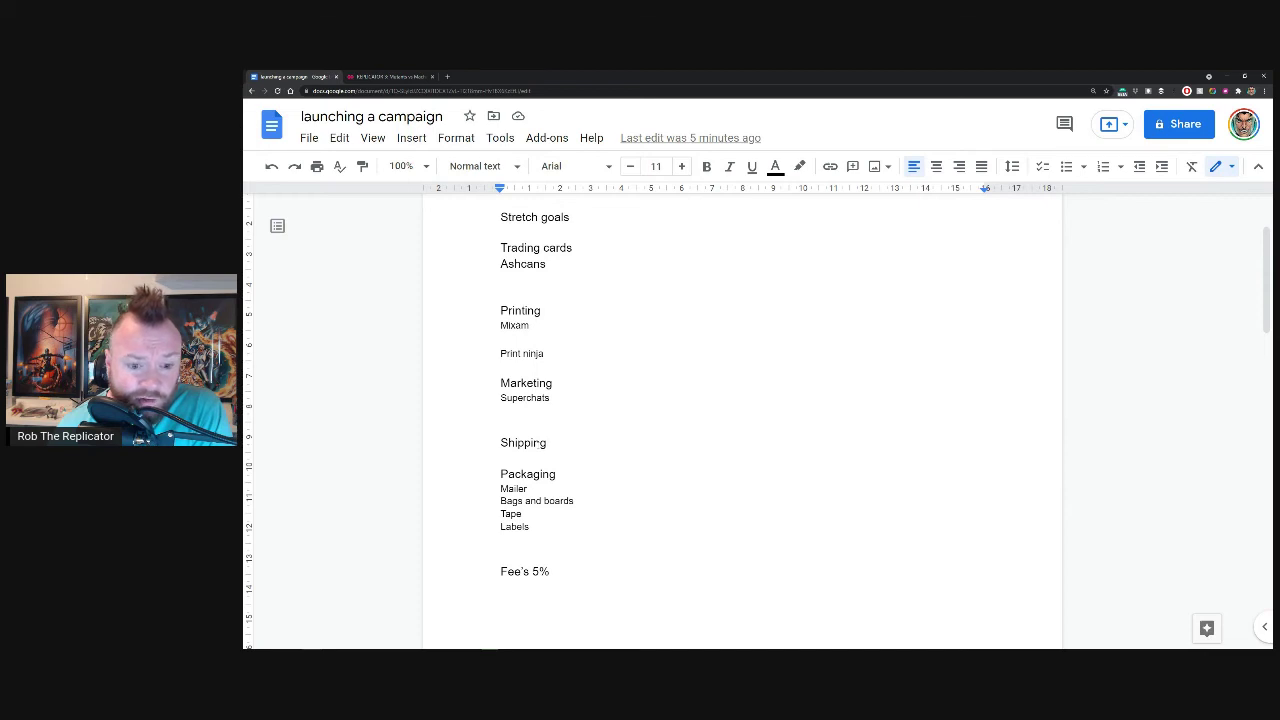
{"action": "left_click_drag", "start_coordinate": [522, 442], "coordinate": [550, 443]}
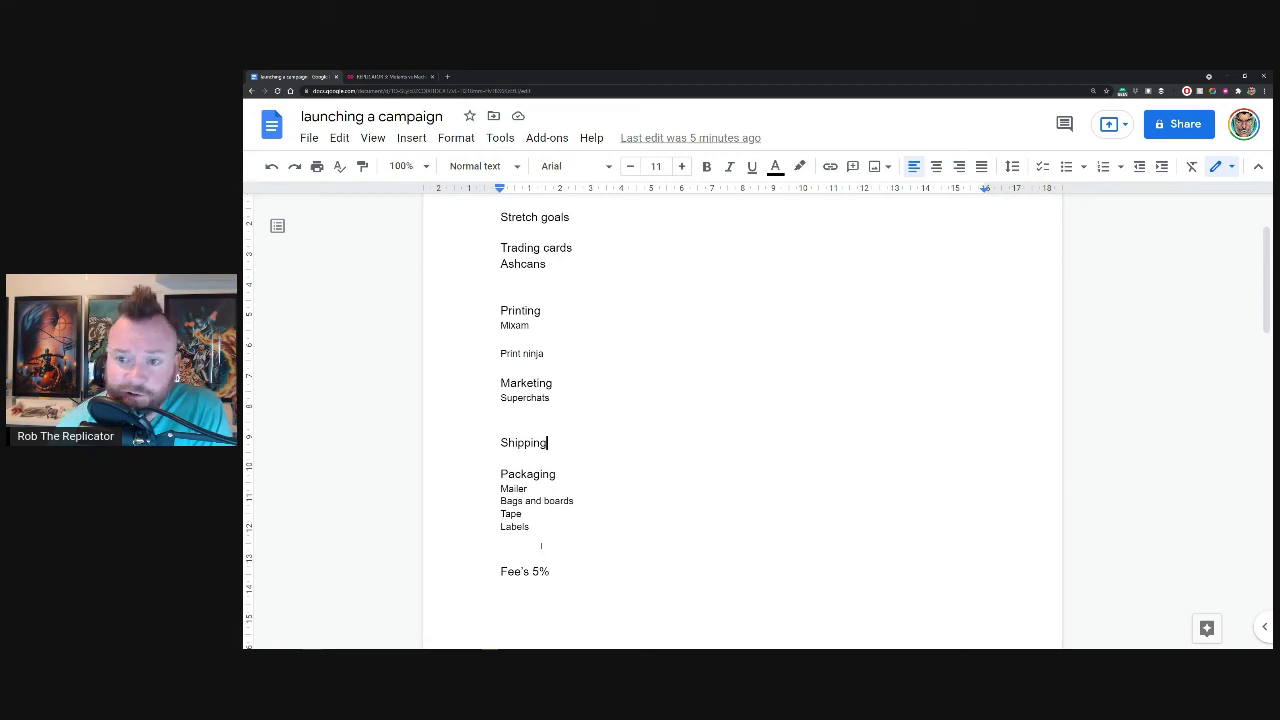
{"action": "mouse_move", "coordinate": [553, 571]}
{"action": "left_mouse_down"}
{"action": "mouse_move", "coordinate": [500, 571]}
{"action": "mouse_move", "coordinate": [553, 571]}
{"action": "left_mouse_up"}
{"action": "left_click", "coordinate": [390, 76]}
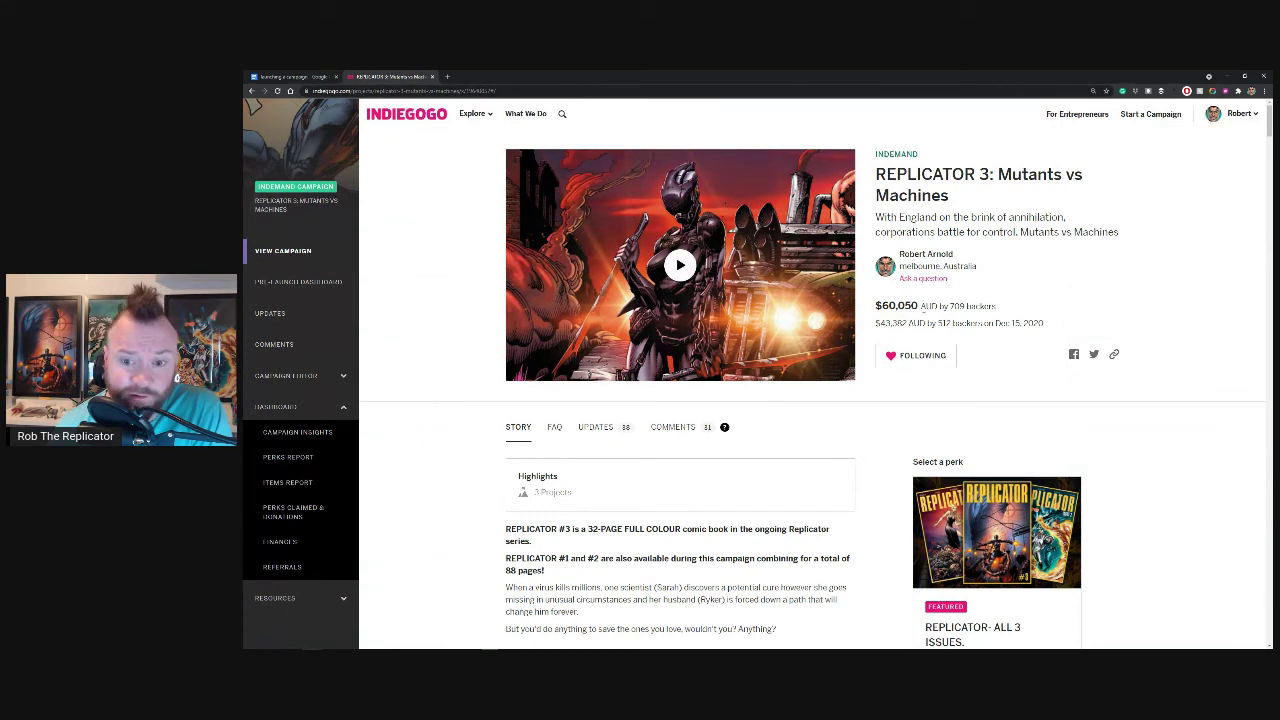
Step: Highlight the $60,050 raised, deselect it, and return to the launching a campaign document
{"action": "left_click_drag", "start_coordinate": [920, 305], "coordinate": [875, 306]}
{"action": "left_click", "coordinate": [905, 322]}
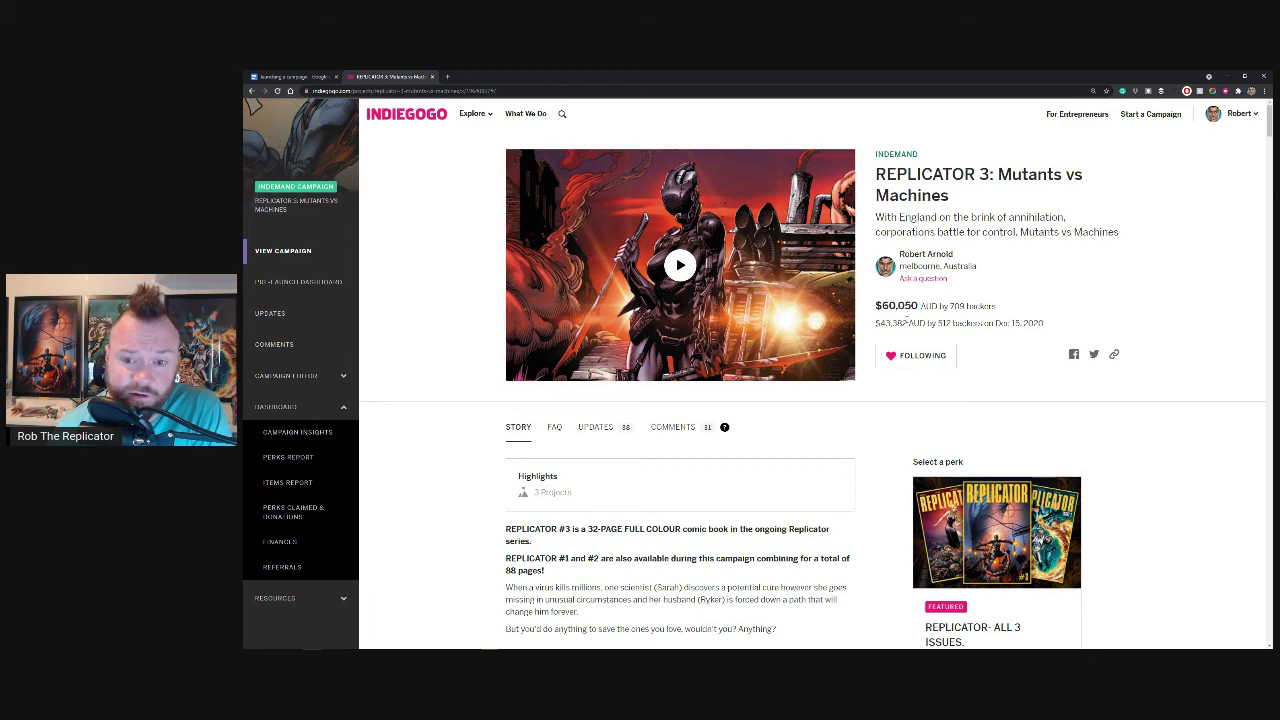
{"action": "left_click", "coordinate": [293, 77]}
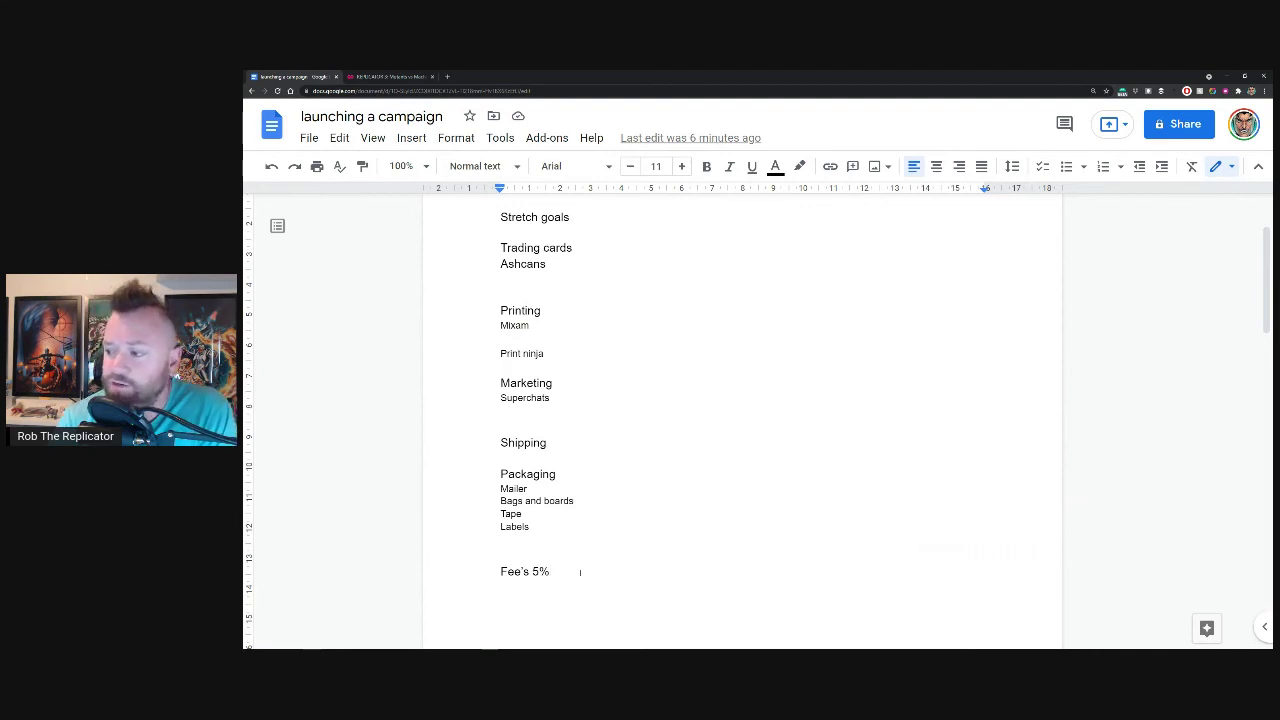
Step: Add an empty line below Fee's 5% and switch to the Indiegogo campaign page
{"action": "key", "text": "Return"}
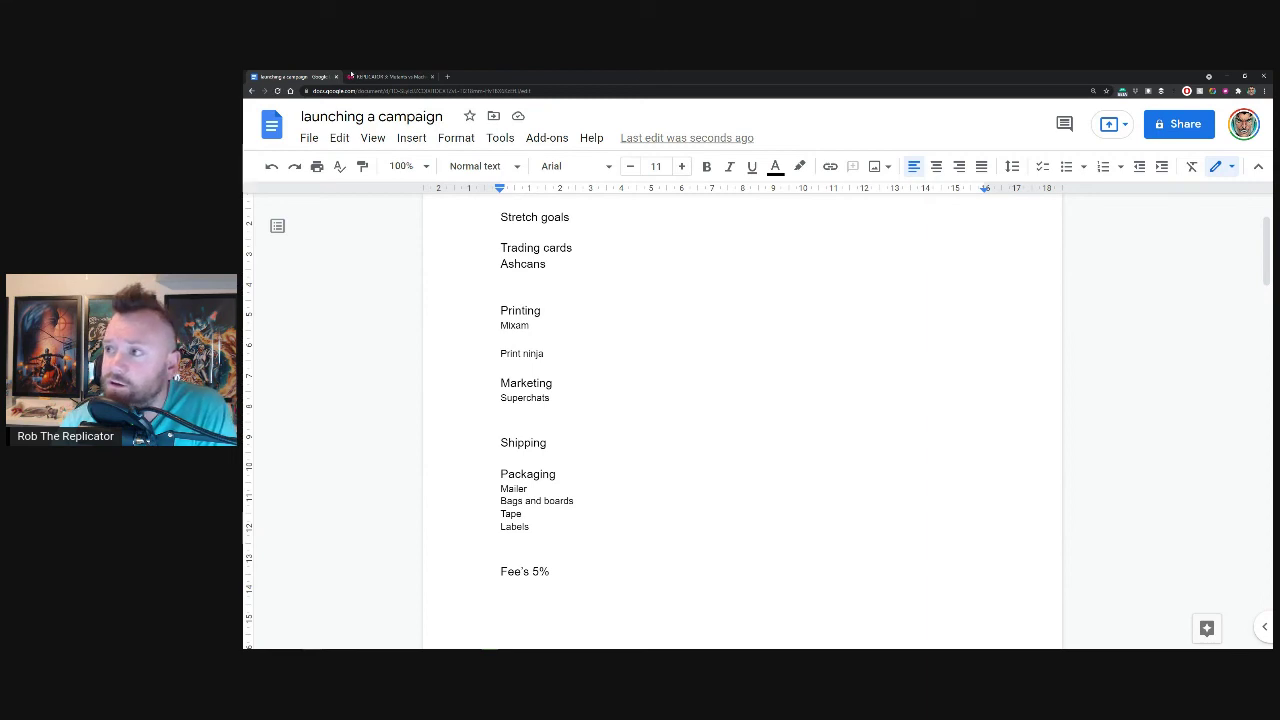
{"action": "left_click", "coordinate": [385, 76]}
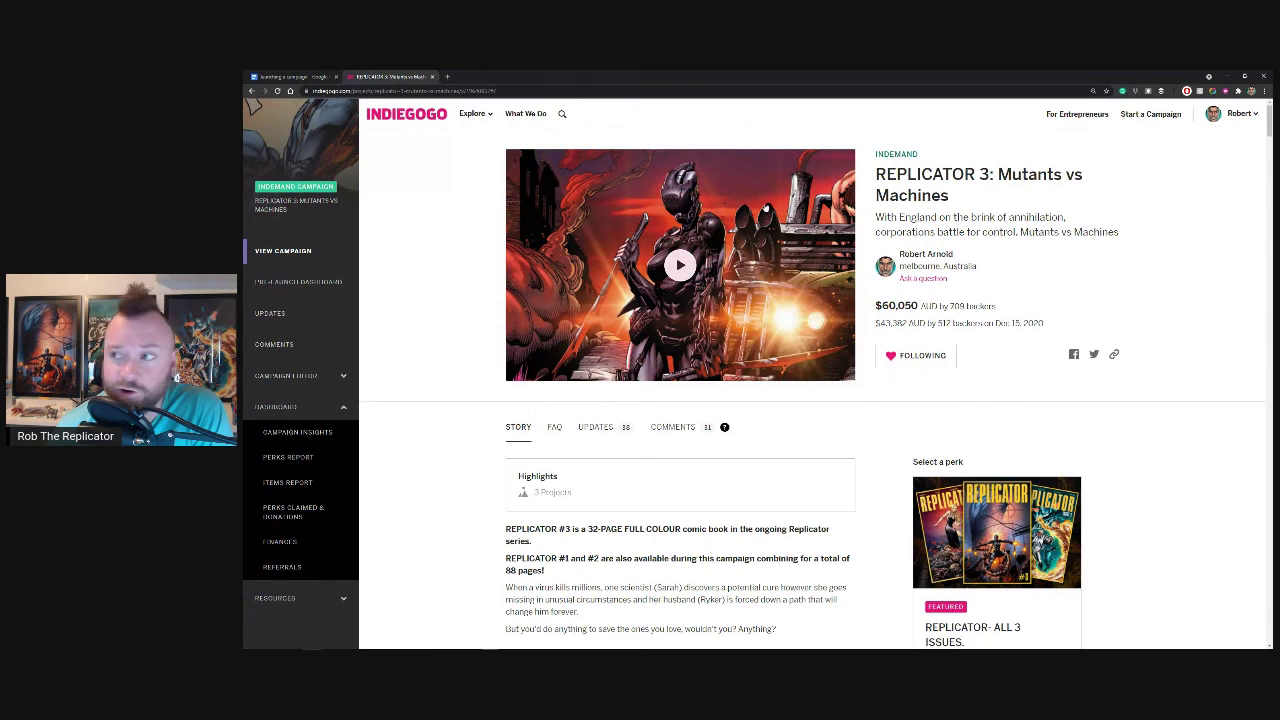
Step: Switch back to the 'launching a campaign' Google Docs document
{"action": "left_click", "coordinate": [300, 76]}
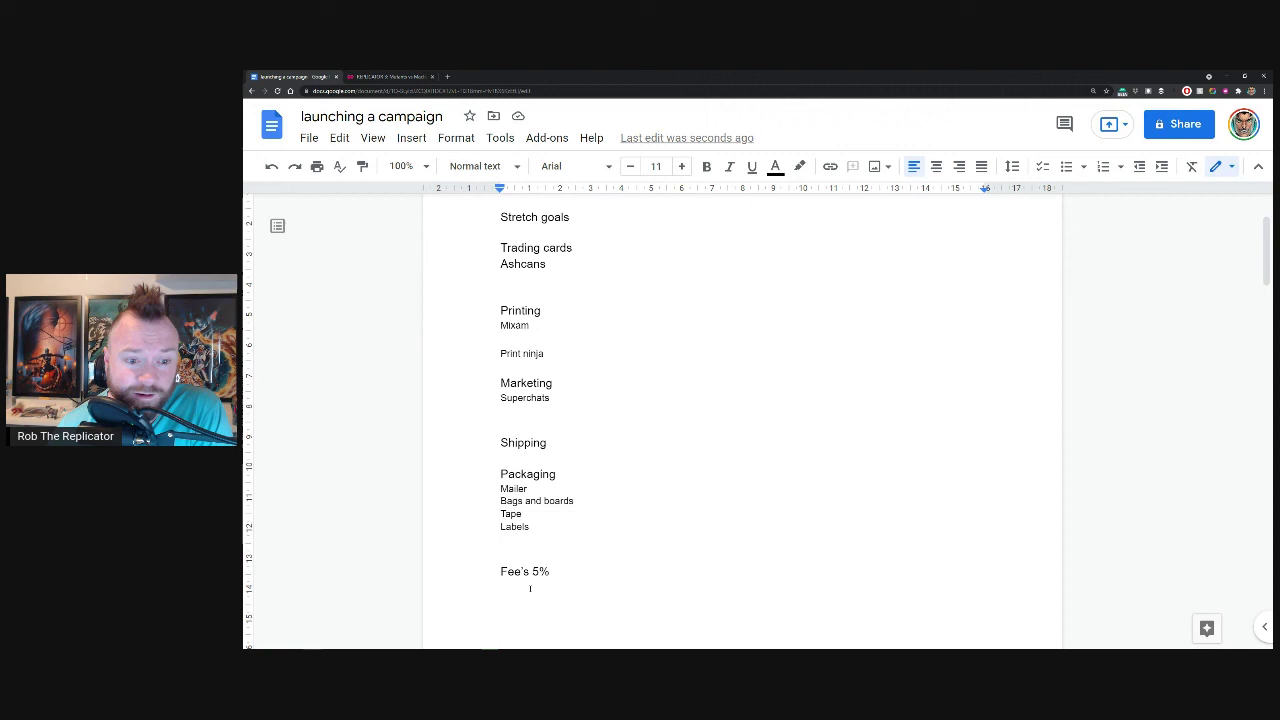
Step: Scroll up through the outline toward Prints and Stickers, then switch to the Indiegogo page
{"action": "scroll", "coordinate": [555, 585], "scroll_direction": "up", "scroll_amount": 2}
{"action": "scroll", "coordinate": [550, 597], "scroll_direction": "down", "scroll_amount": 3}
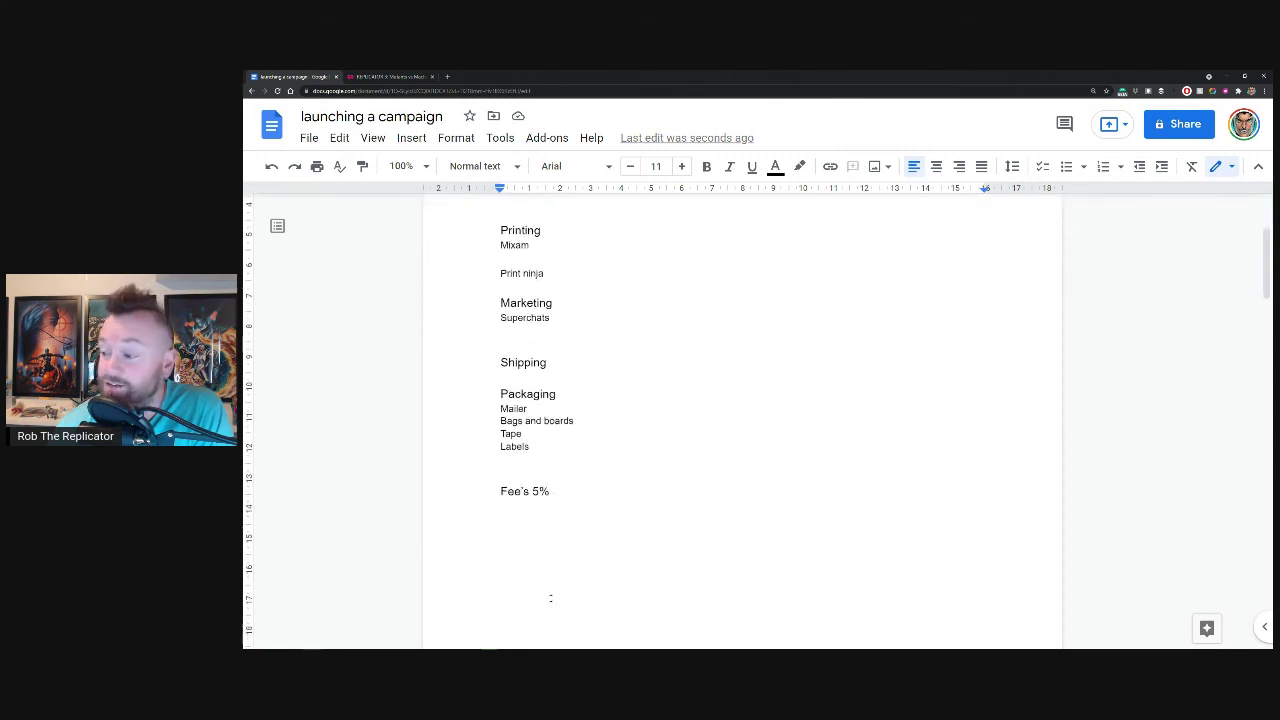
{"action": "scroll", "coordinate": [550, 597], "scroll_direction": "up", "scroll_amount": 1}
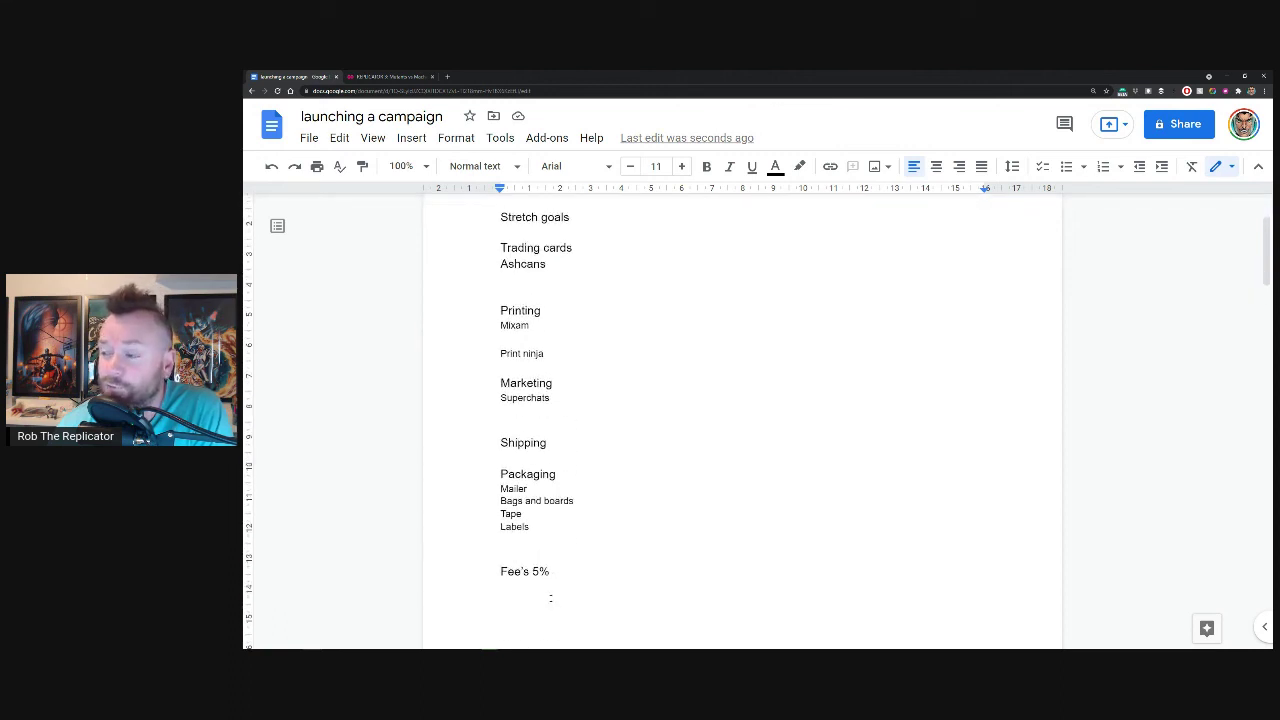
{"action": "scroll", "coordinate": [550, 597], "scroll_direction": "up", "scroll_amount": 2}
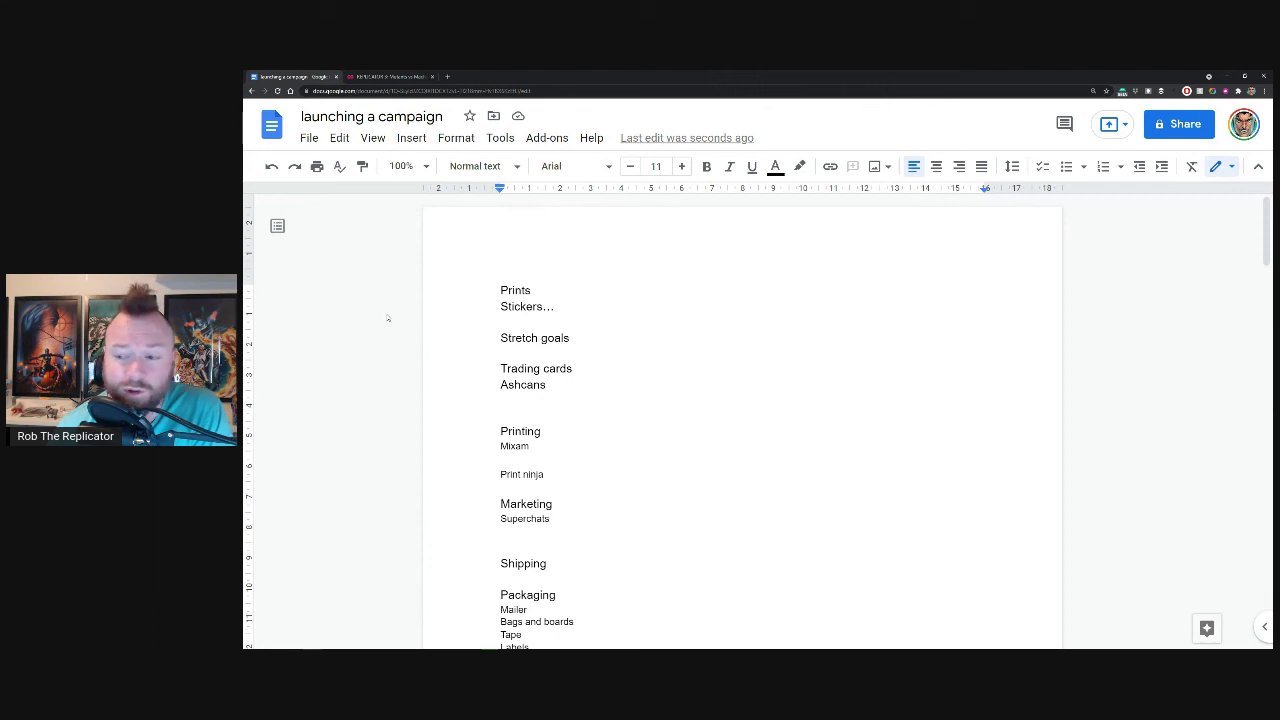
{"action": "left_click", "coordinate": [385, 76]}
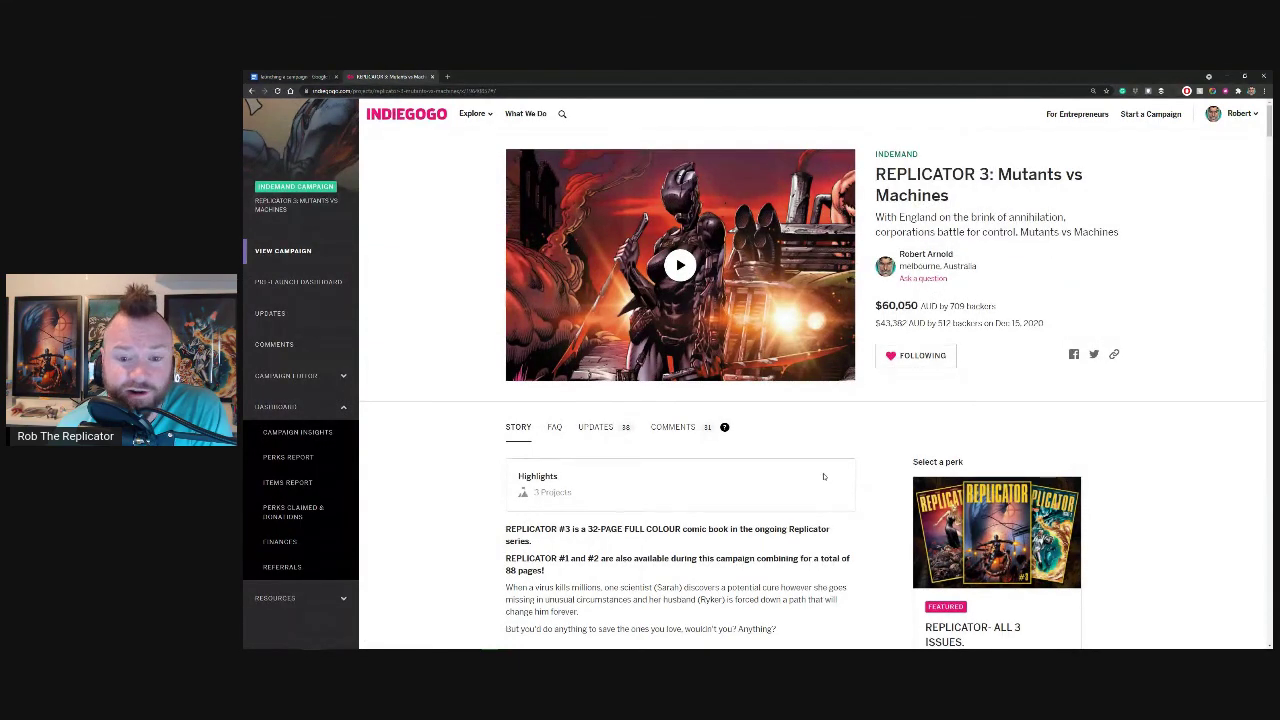
Step: Scroll down the REPLICATOR 3 campaign story past the variant covers and black-and-white comic pages
{"action": "scroll", "coordinate": [824, 476], "scroll_direction": "down", "scroll_amount": 2}
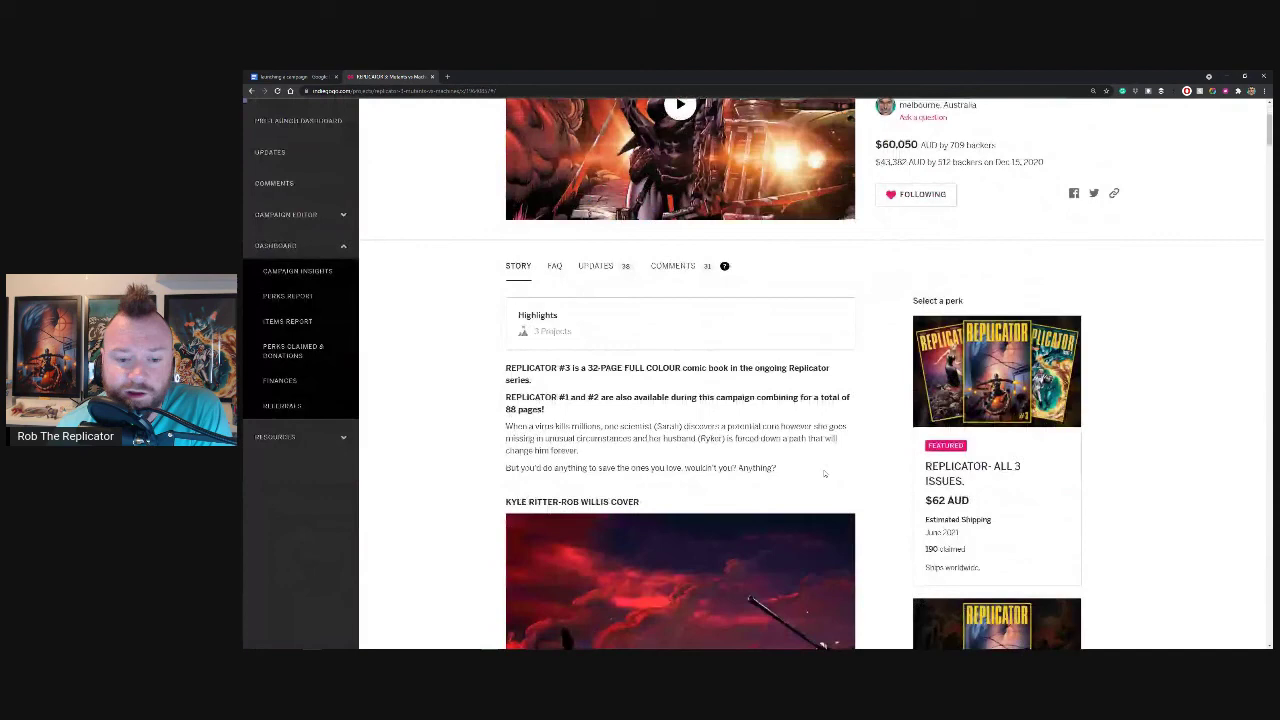
{"action": "scroll", "coordinate": [824, 474], "scroll_direction": "up", "scroll_amount": 3}
{"action": "scroll", "coordinate": [929, 571], "scroll_direction": "down", "scroll_amount": 2}
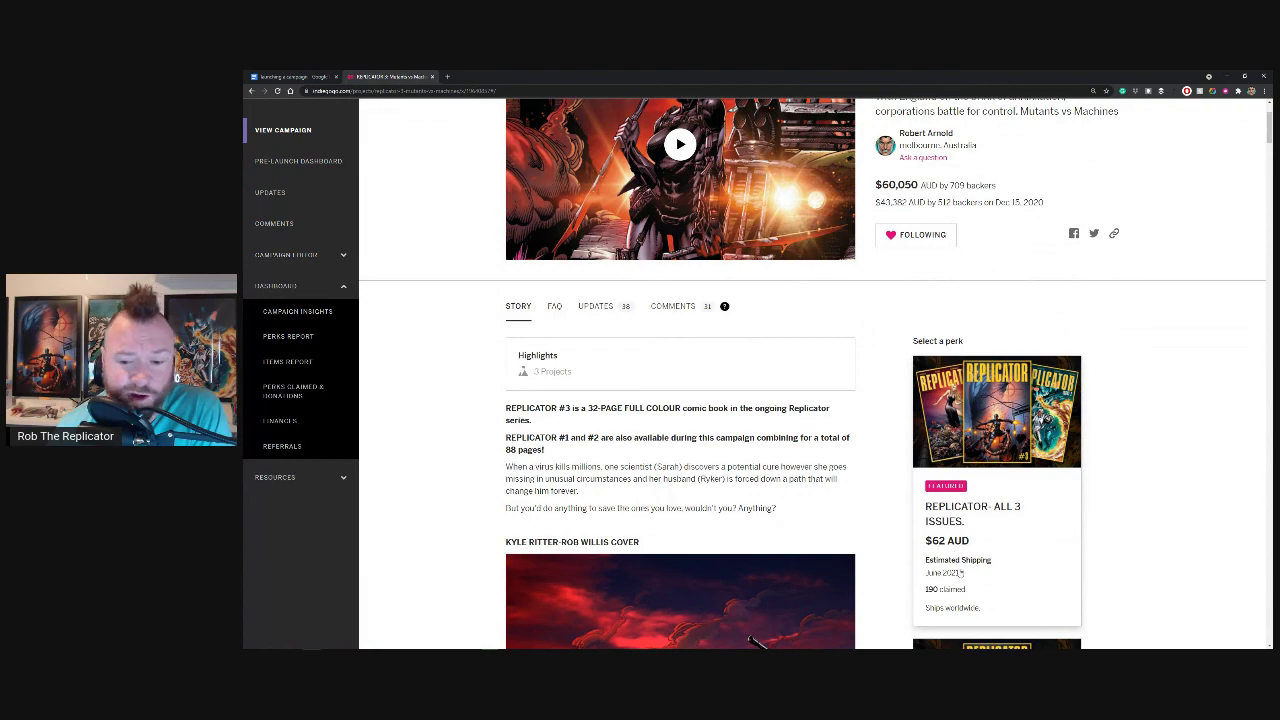
{"action": "scroll", "coordinate": [748, 502], "scroll_direction": "down", "scroll_amount": 5}
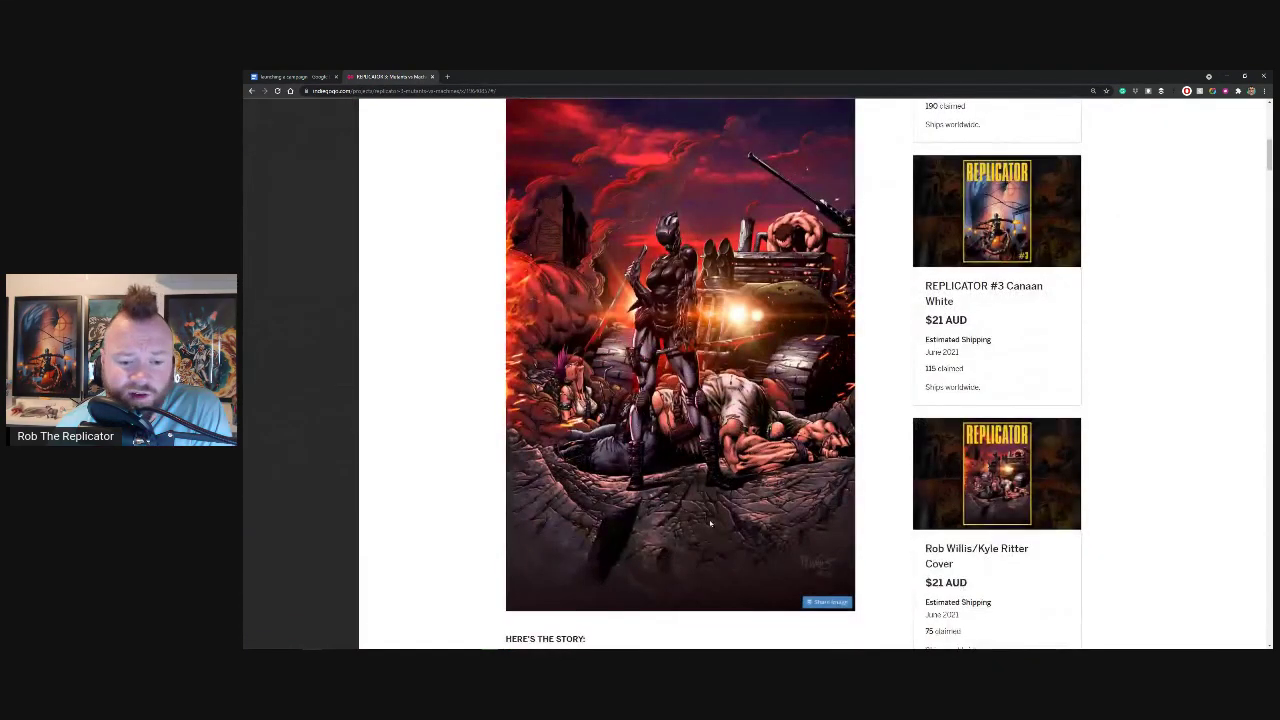
{"action": "scroll", "coordinate": [658, 479], "scroll_direction": "down", "scroll_amount": 6}
{"action": "scroll", "coordinate": [708, 520], "scroll_direction": "down", "scroll_amount": 6}
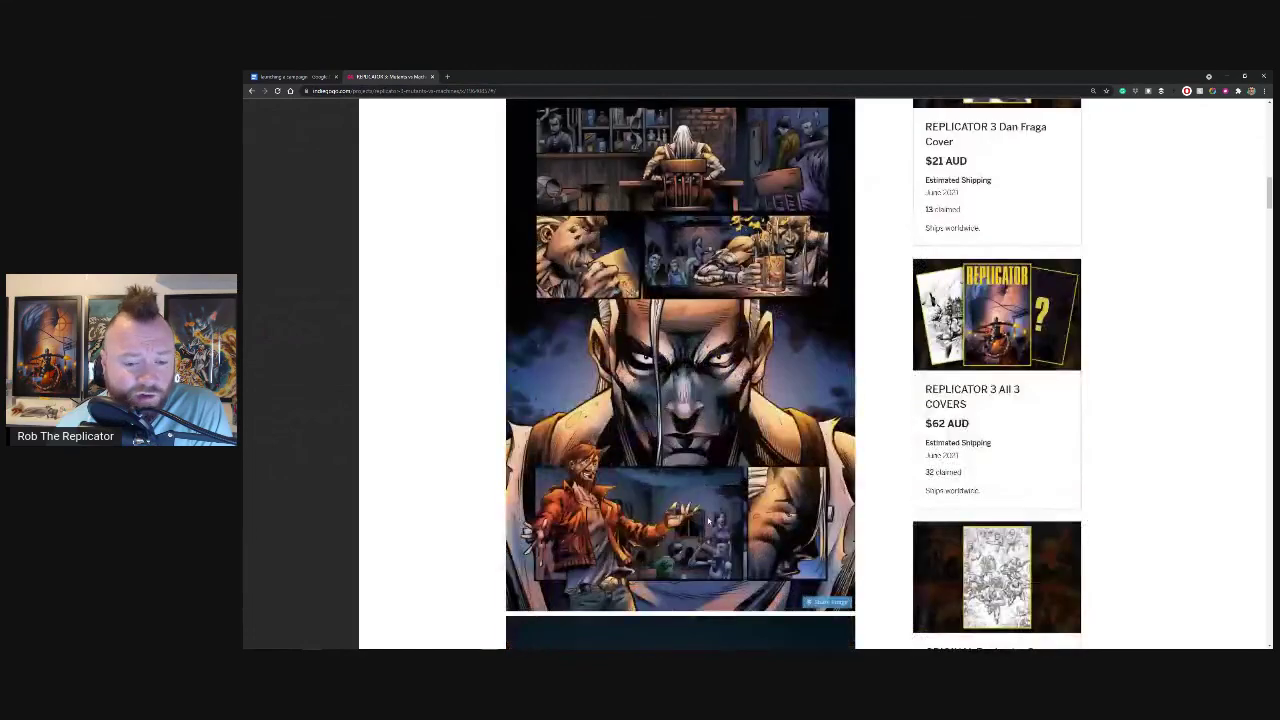
{"action": "scroll", "coordinate": [705, 516], "scroll_direction": "down", "scroll_amount": 10}
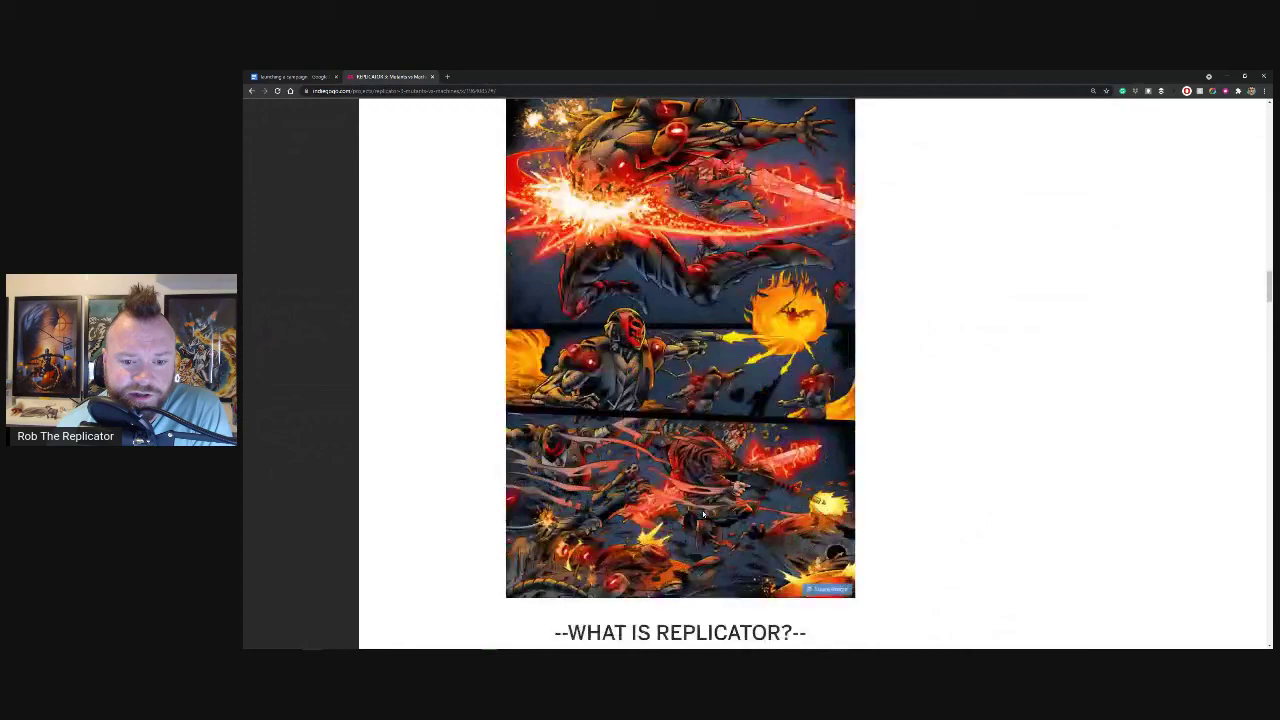
{"action": "scroll", "coordinate": [703, 514], "scroll_direction": "down", "scroll_amount": 15}
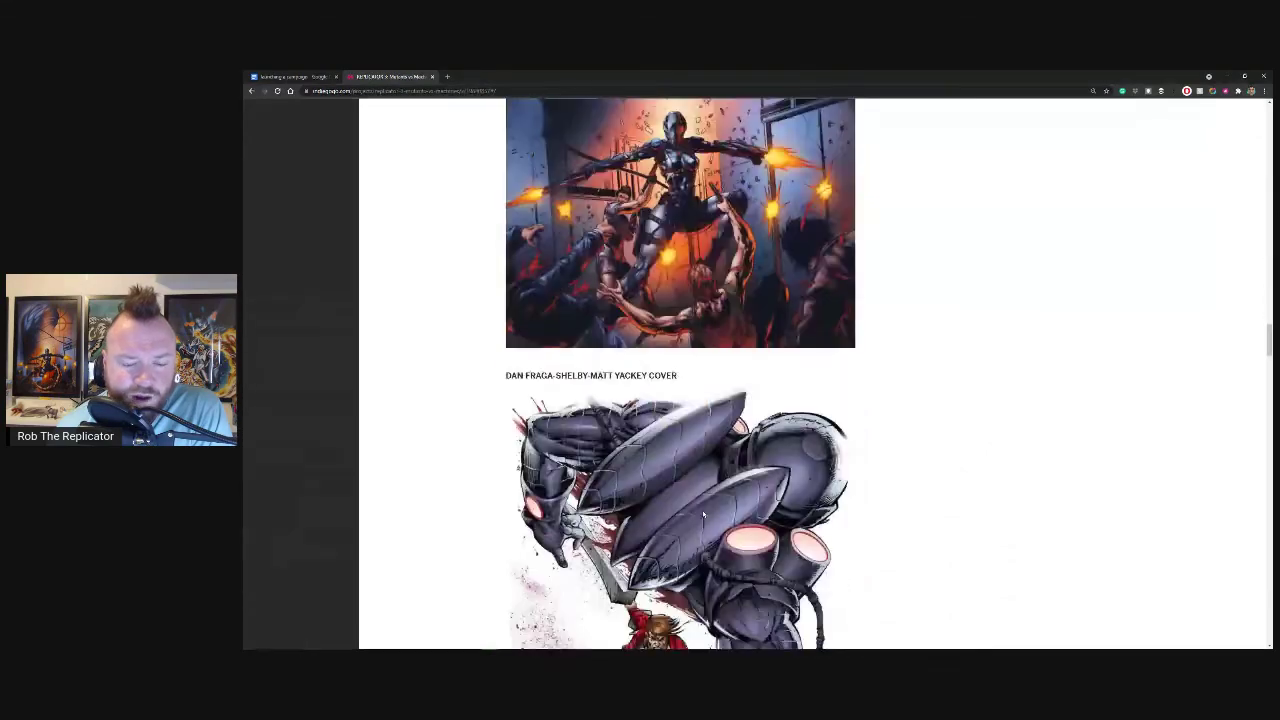
{"action": "scroll", "coordinate": [703, 514], "scroll_direction": "down", "scroll_amount": 15}
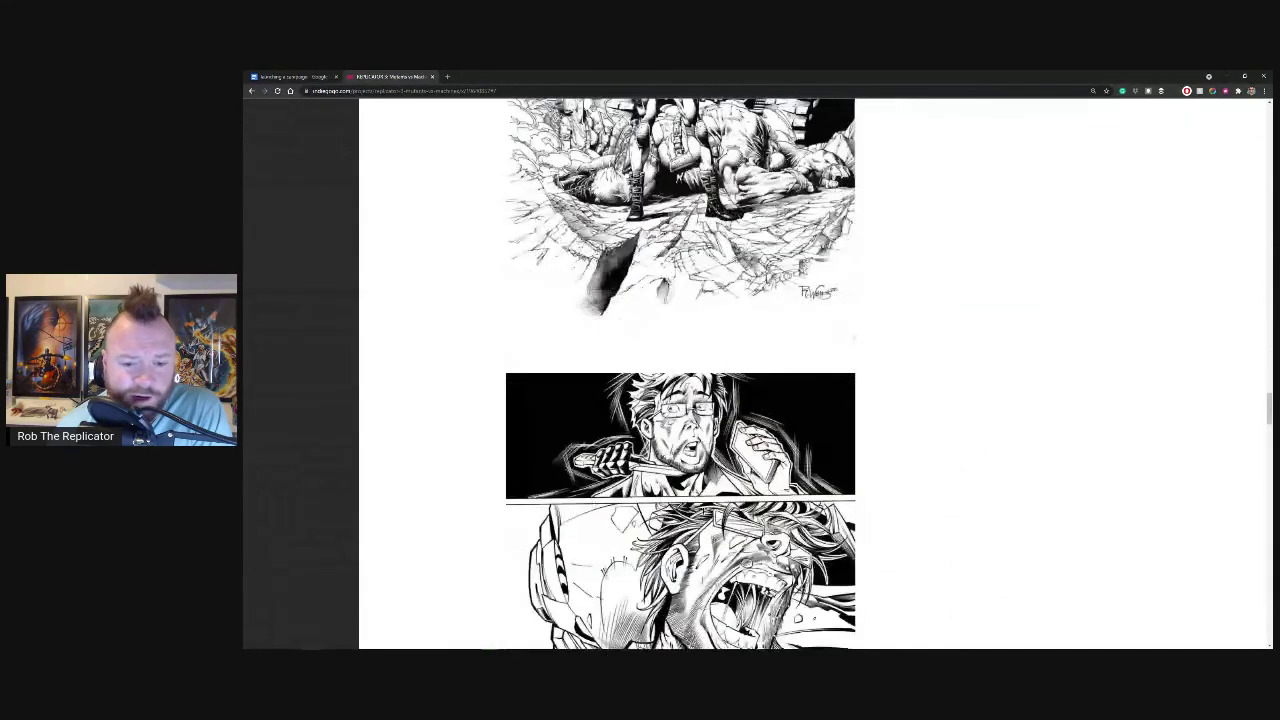
{"action": "scroll", "coordinate": [703, 514], "scroll_direction": "down", "scroll_amount": 12}
Step: Scroll back up to the full-colour comic page previews
{"action": "scroll", "coordinate": [703, 514], "scroll_direction": "up", "scroll_amount": 3}
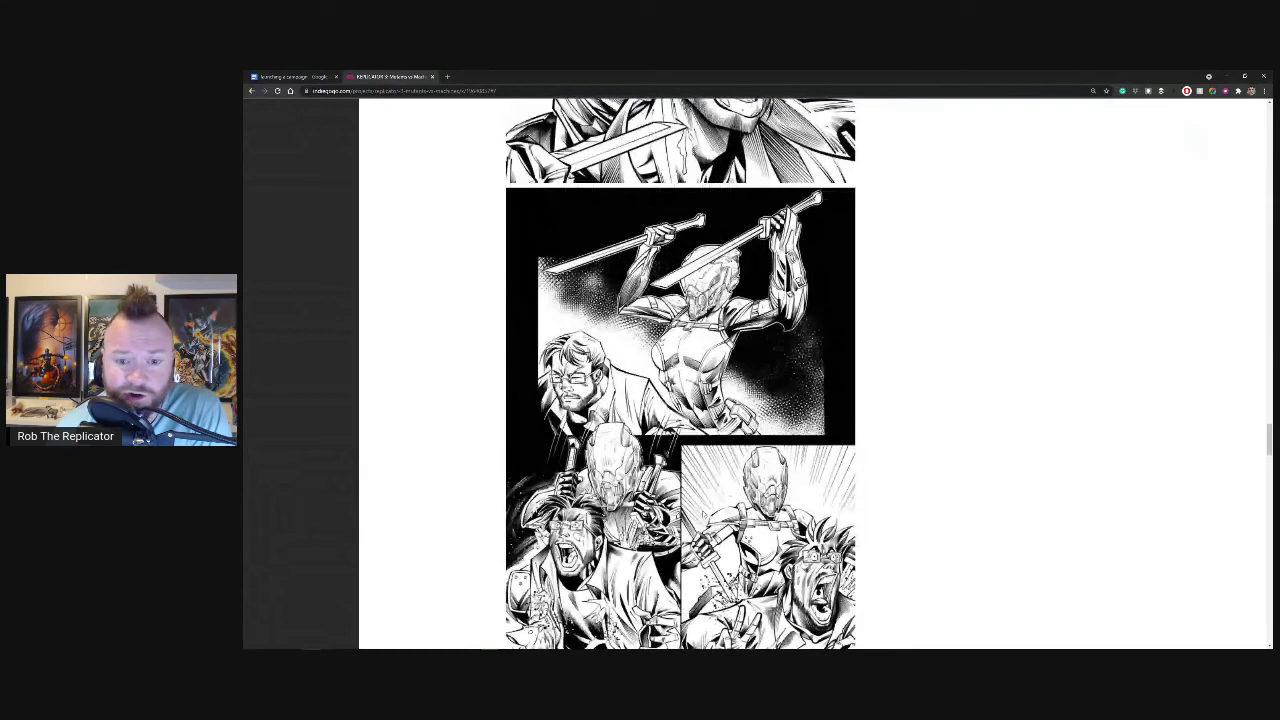
{"action": "scroll", "coordinate": [701, 514], "scroll_direction": "up", "scroll_amount": 20}
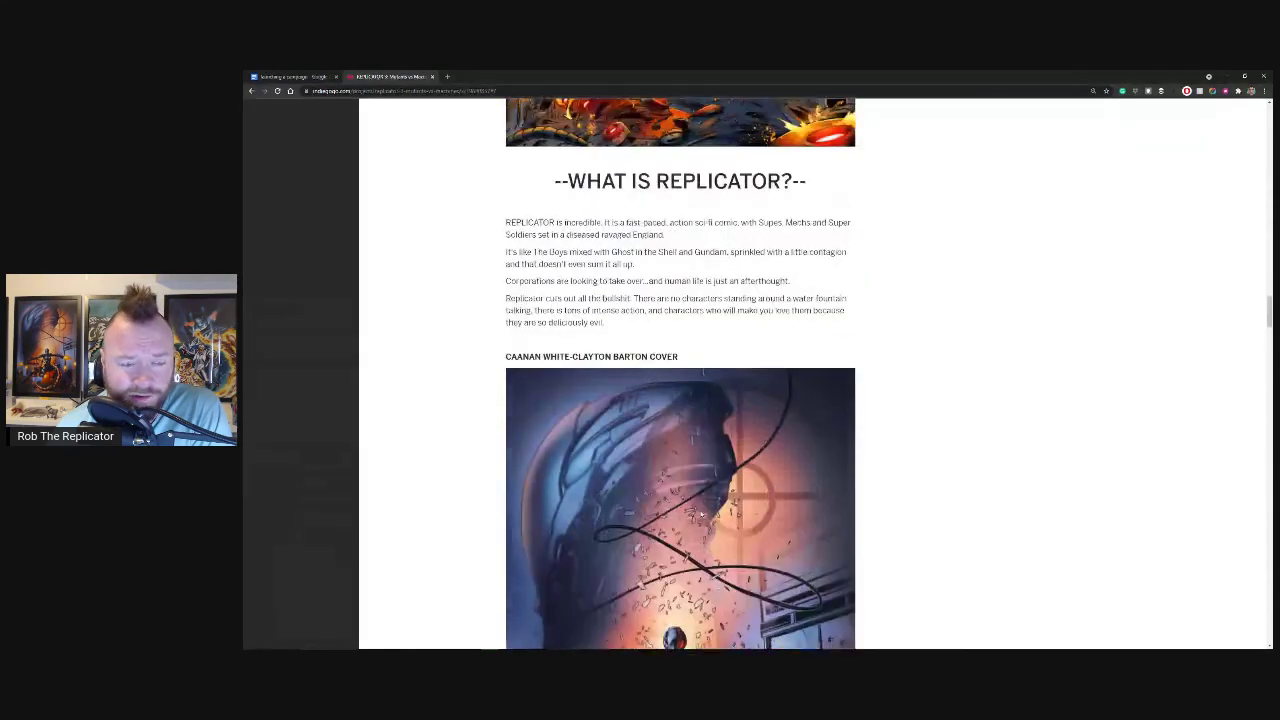
{"action": "scroll", "coordinate": [701, 514], "scroll_direction": "up", "scroll_amount": 3}
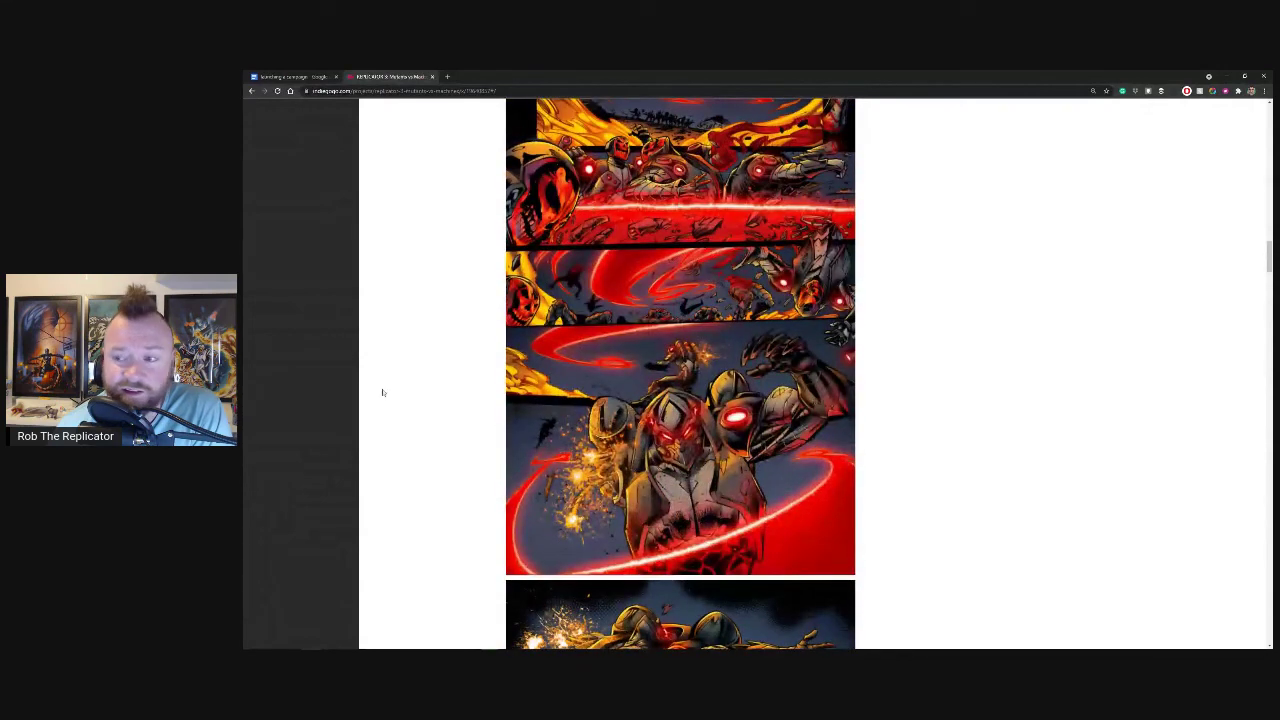